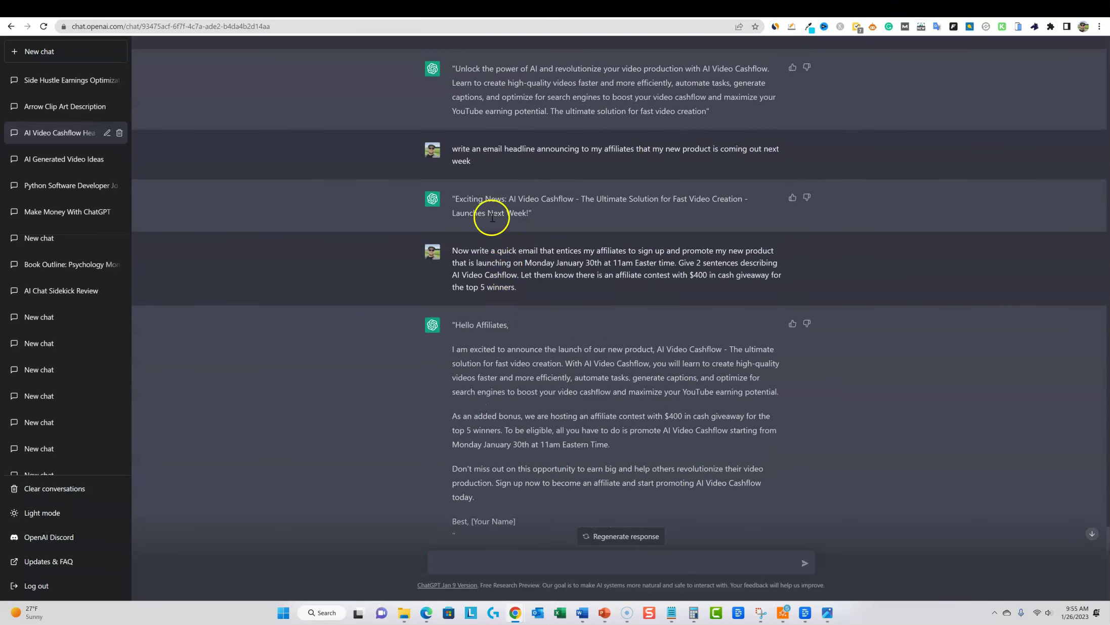
Copy the generated email headline that announces the AI Video Cashflow launch to affiliates, without its quotation marks
scroll(506, 268, "up", 2)
left_click_drag(451, 250, 775, 262)
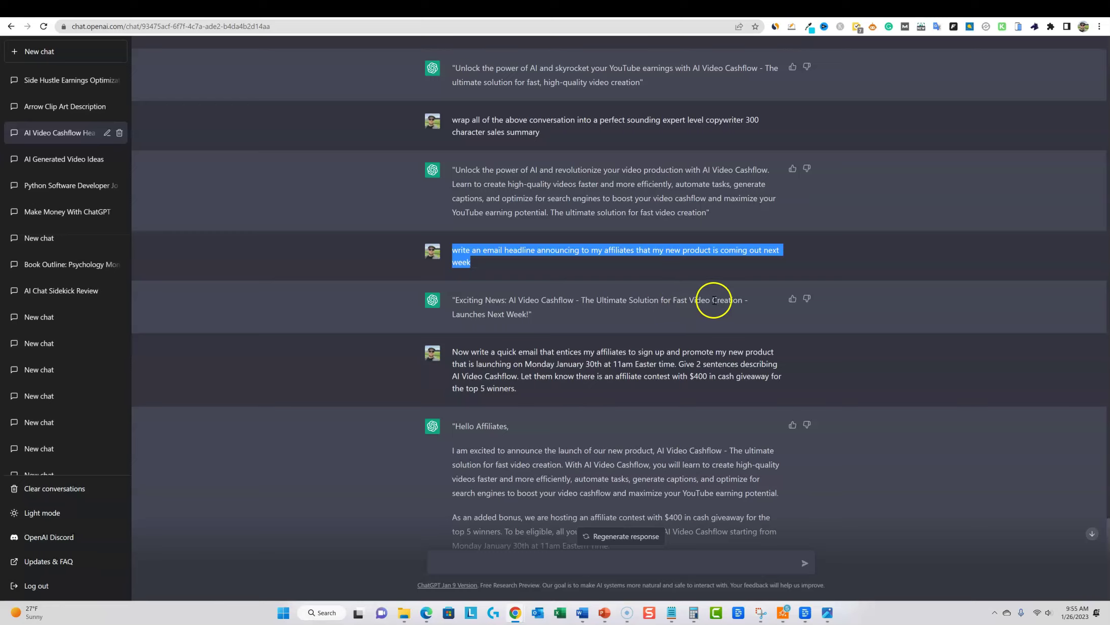
left_click_drag(529, 315, 463, 303)
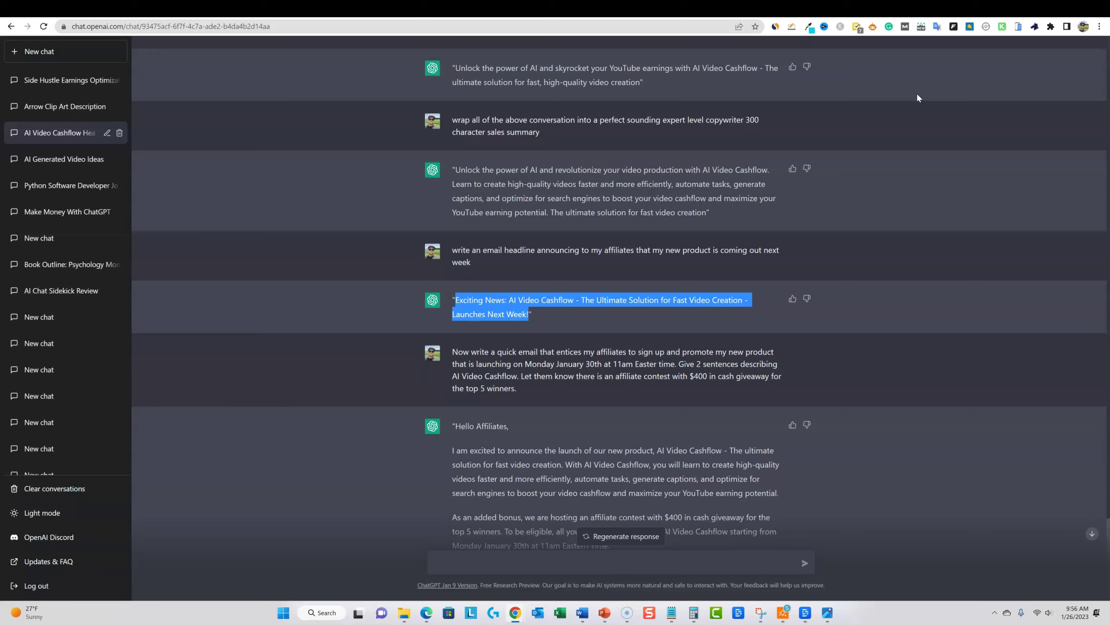
scroll(948, 148, "up", 1)
scroll(778, 399, "down", 1)
Switch to Omnisend's subject line tester and test "Exciting News: AI Video Cashflow - The Ultimate Solution for Fast Video Creation - Launches Next Week!"
left_click(930, 9)
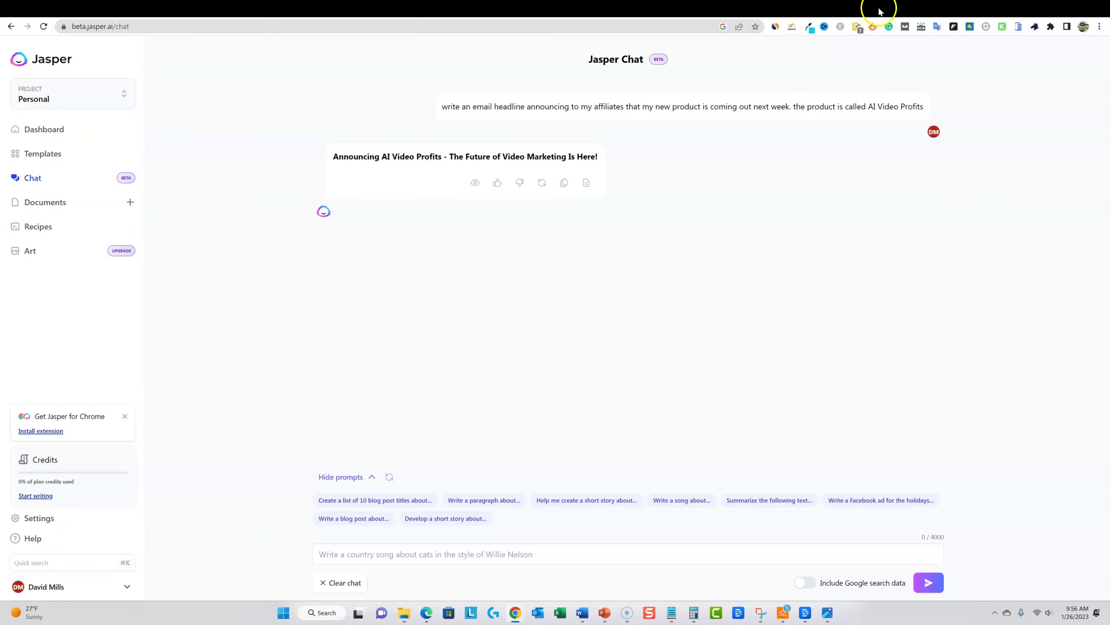
left_click(871, 9)
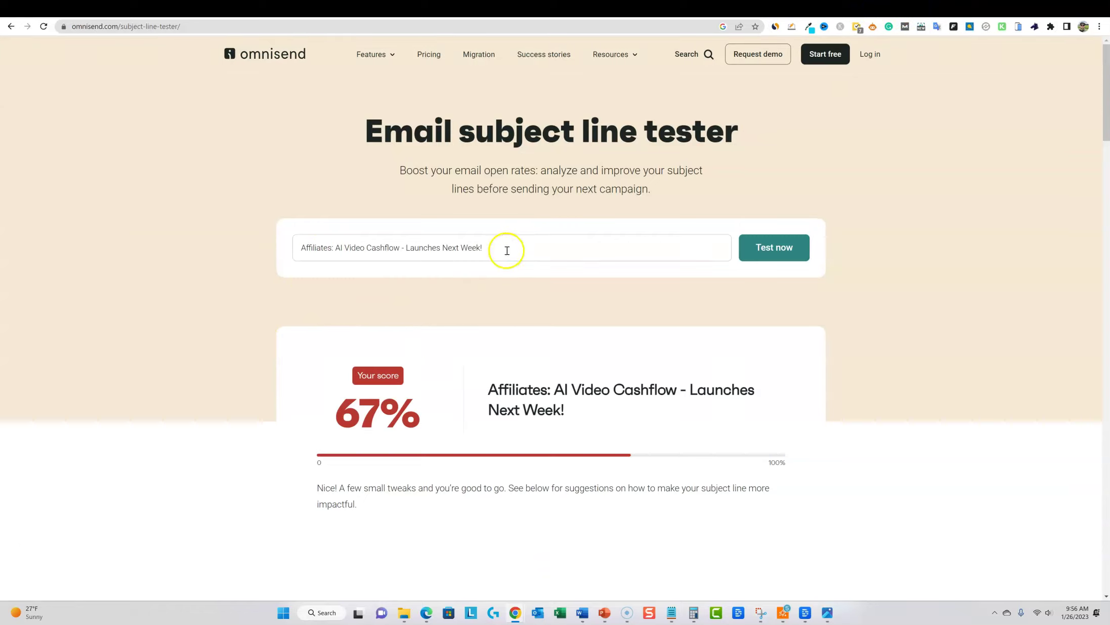
left_click_drag(505, 248, 216, 251)
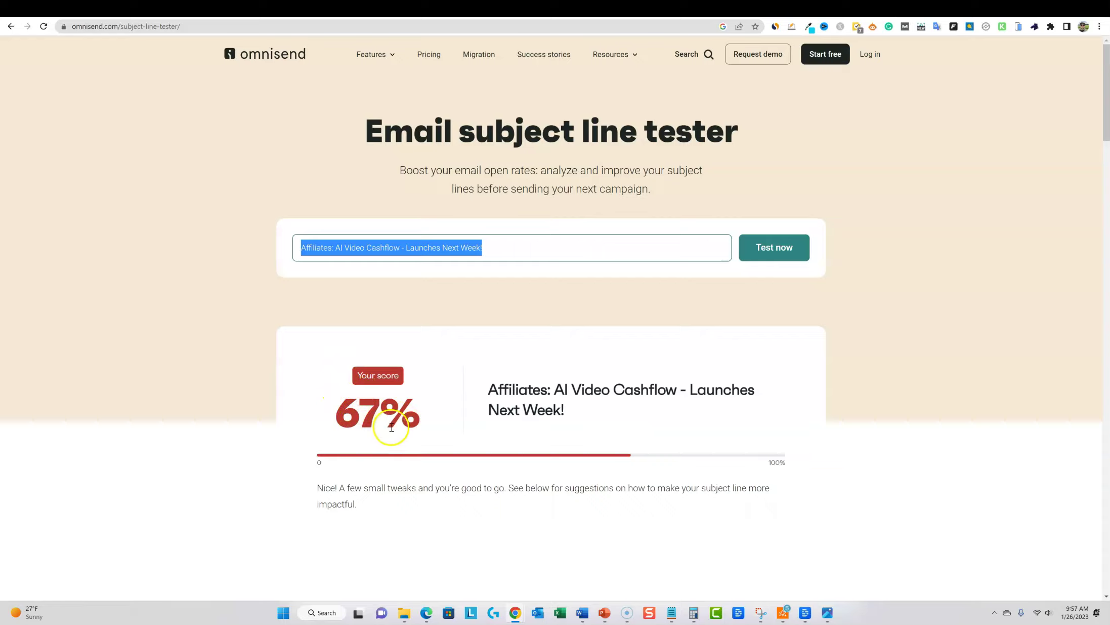
scroll(423, 424, "down", 1)
scroll(422, 424, "up", 1)
left_click_drag(487, 247, 247, 250)
type("Exciting News: AI Video Cashflow - The Ultimate Solution for Fast Video Creation - Launches Next Week!")
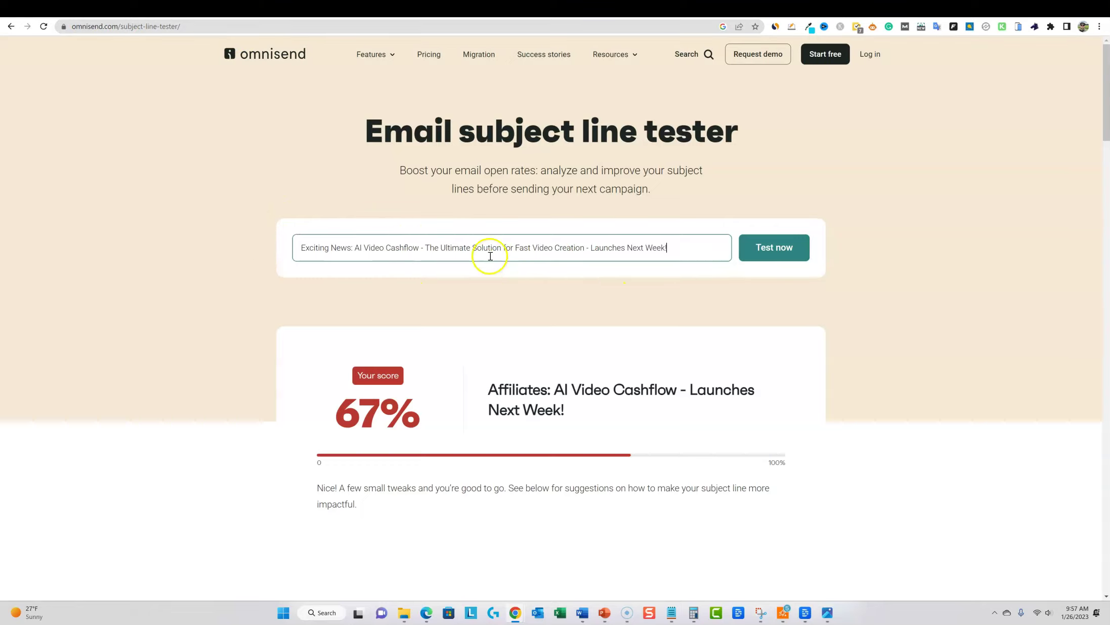
left_click(754, 255)
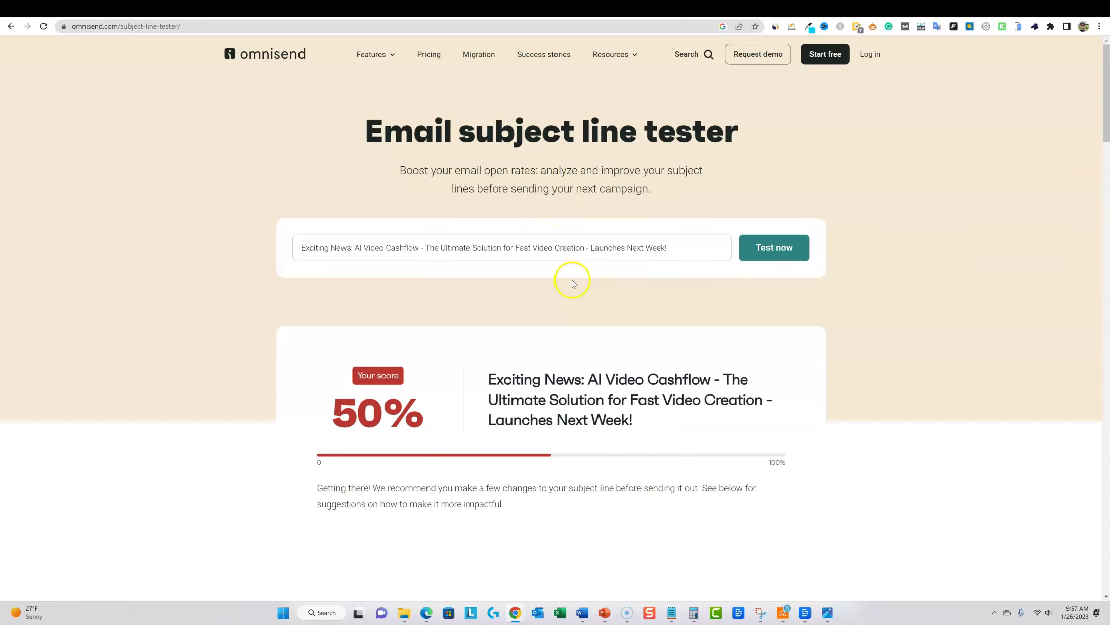
Switch to Jasper Chat and copy its generated email headline announcing AI Video Profits
left_click(922, 7)
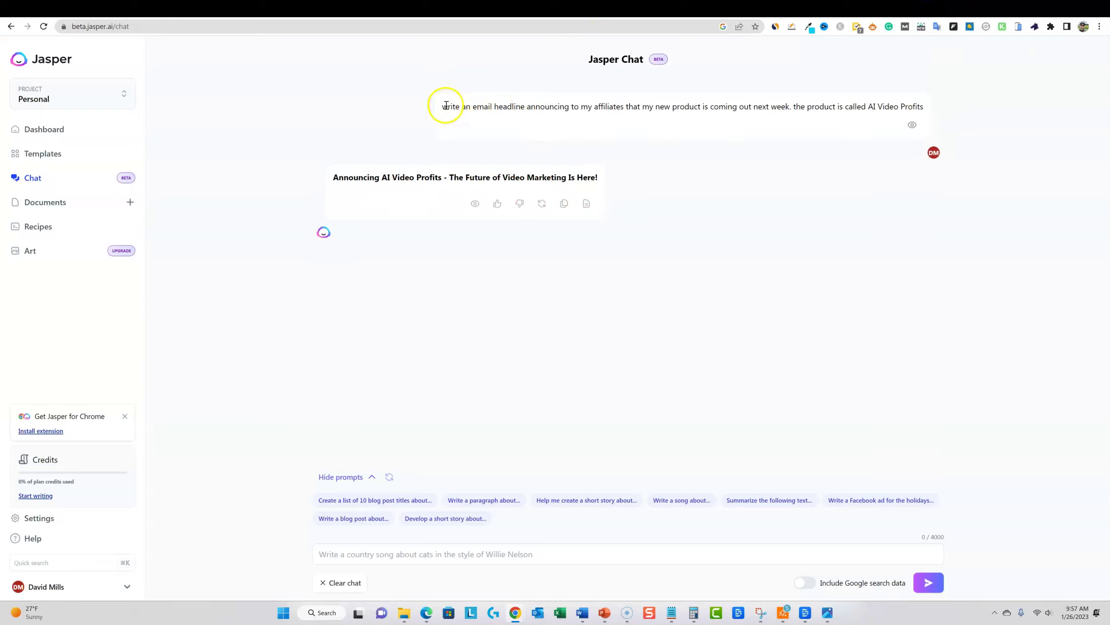
left_click_drag(442, 107, 951, 99)
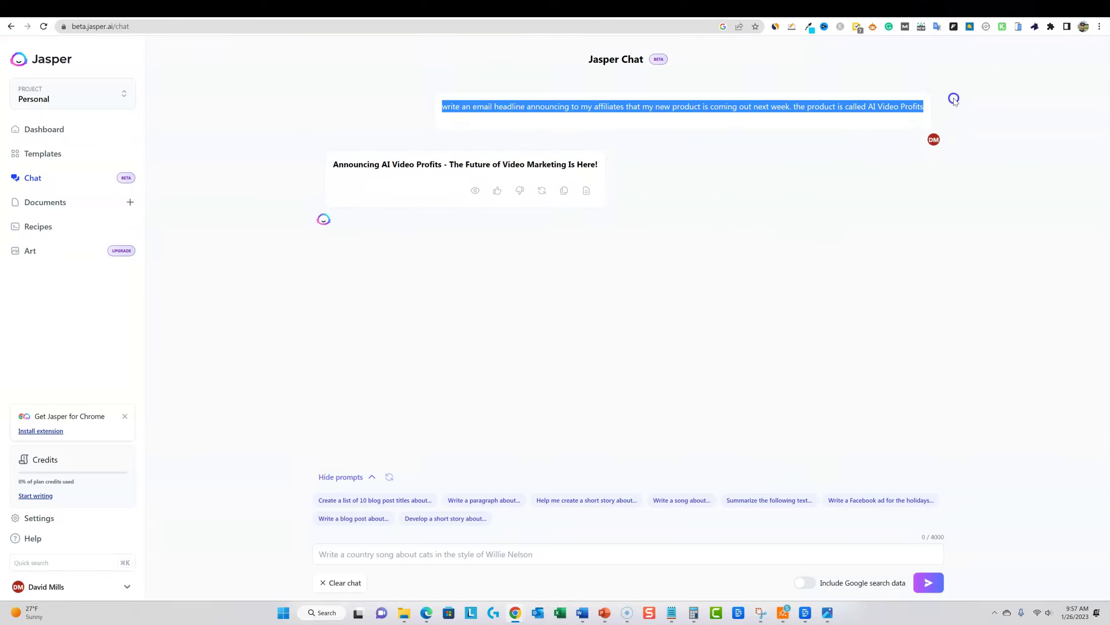
left_click(564, 182)
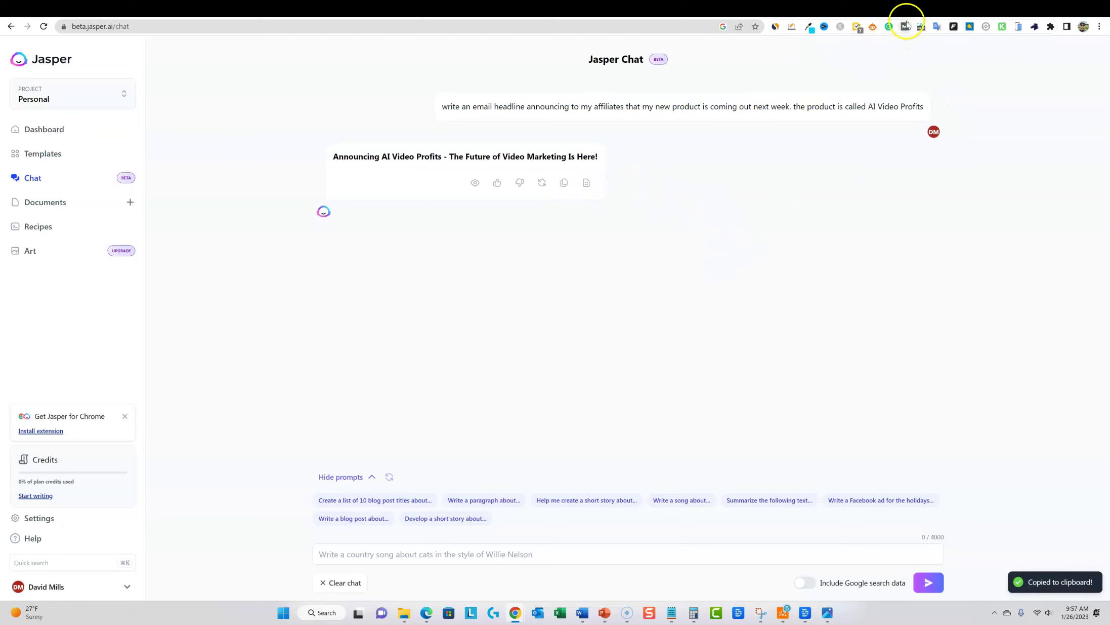
Switch to Omnisend and test the subject line "Announcing AI Video Profits - The Future of Video Marketing Is Here!"
left_click(867, 9)
left_click_drag(679, 244, 213, 284)
key("ctrl+v")
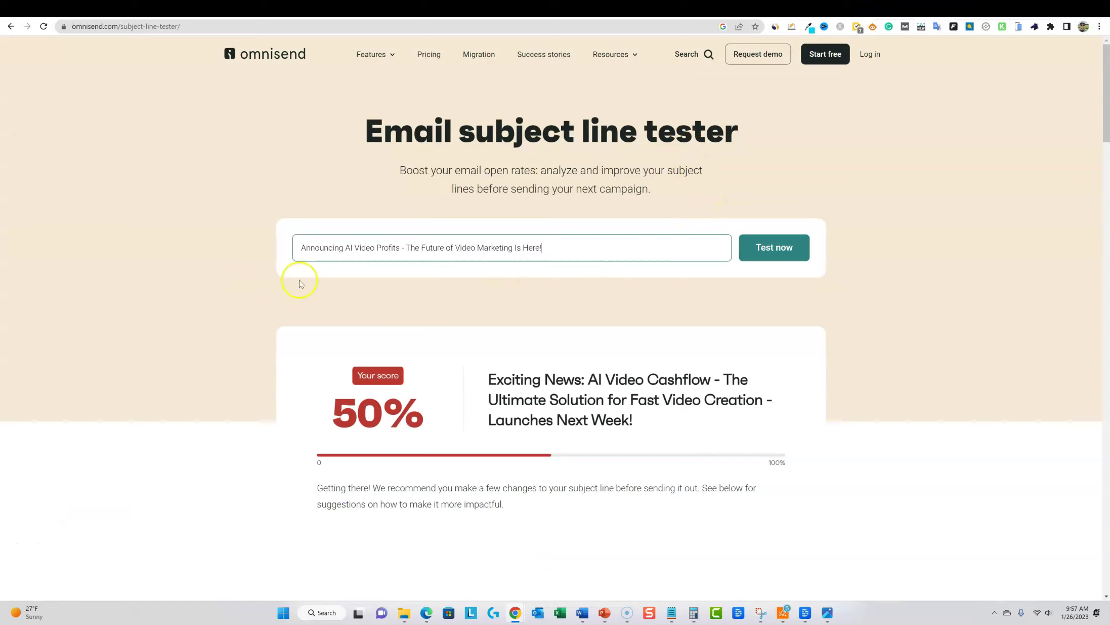
left_click(769, 248)
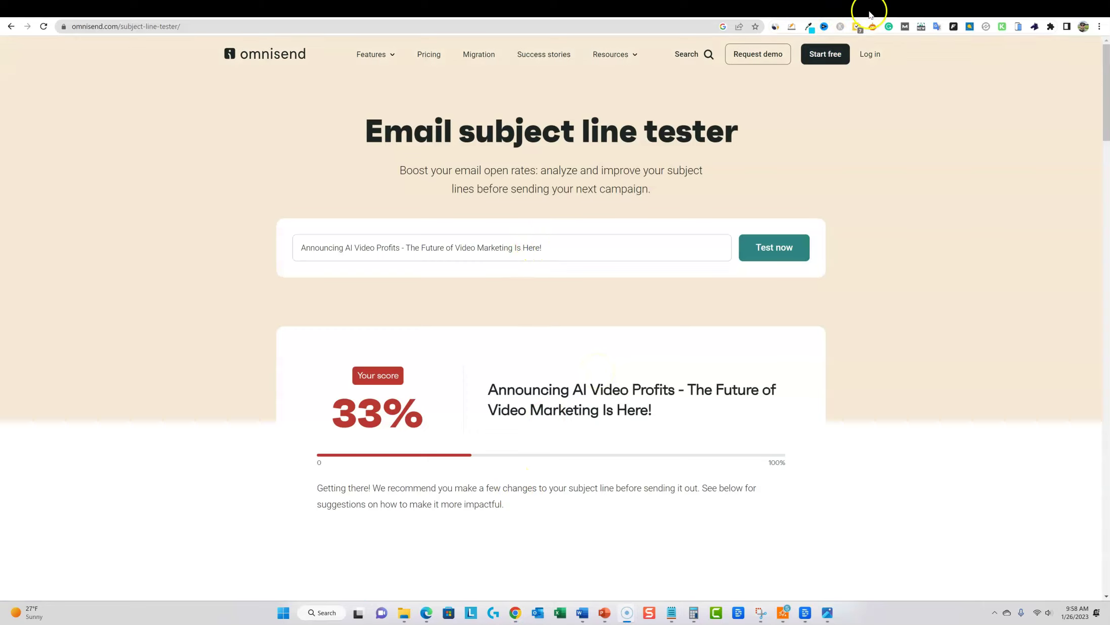
Switch to ChatGPT and review the email headline it wrote for the AI Video Cashflow affiliate announcement
left_click(897, 14)
scroll(536, 355, "down", 3)
scroll(536, 328, "down", 3)
scroll(566, 342, "up", 7)
left_click(537, 311)
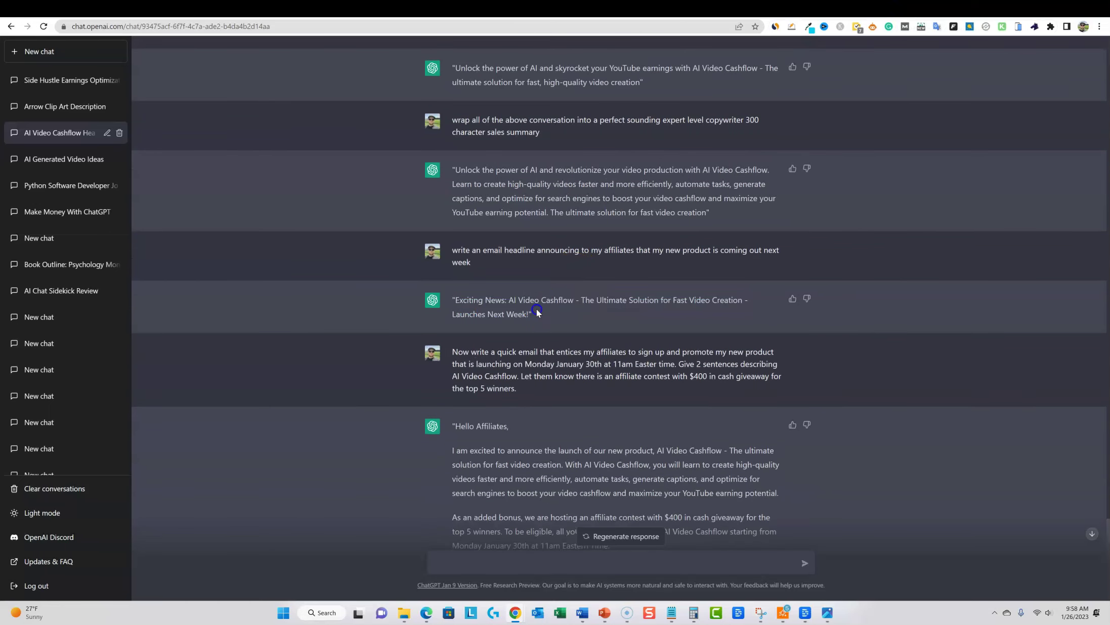
triple_click(534, 315)
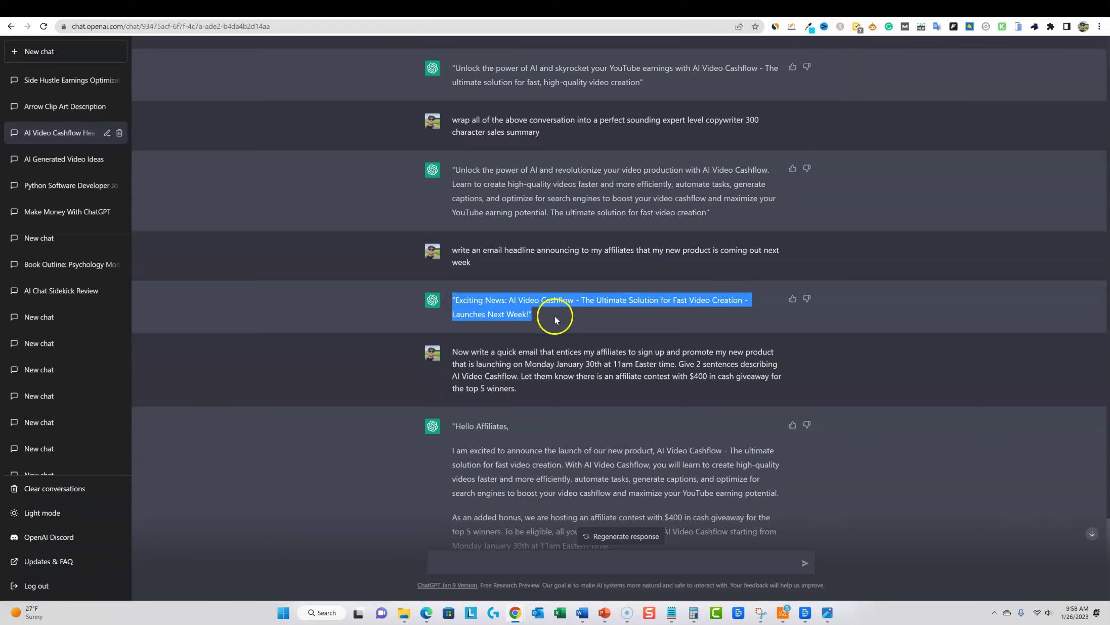
left_click(536, 314)
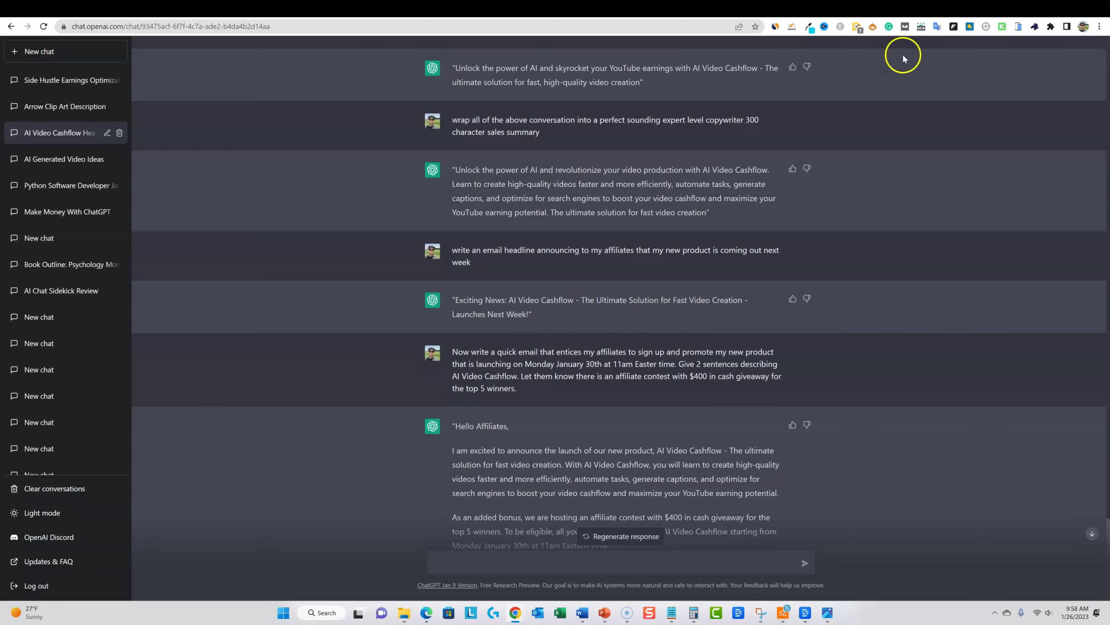
Switch to Omnisend and review the length and wording feedback for the AI Video Profits subject line
left_click(870, 9)
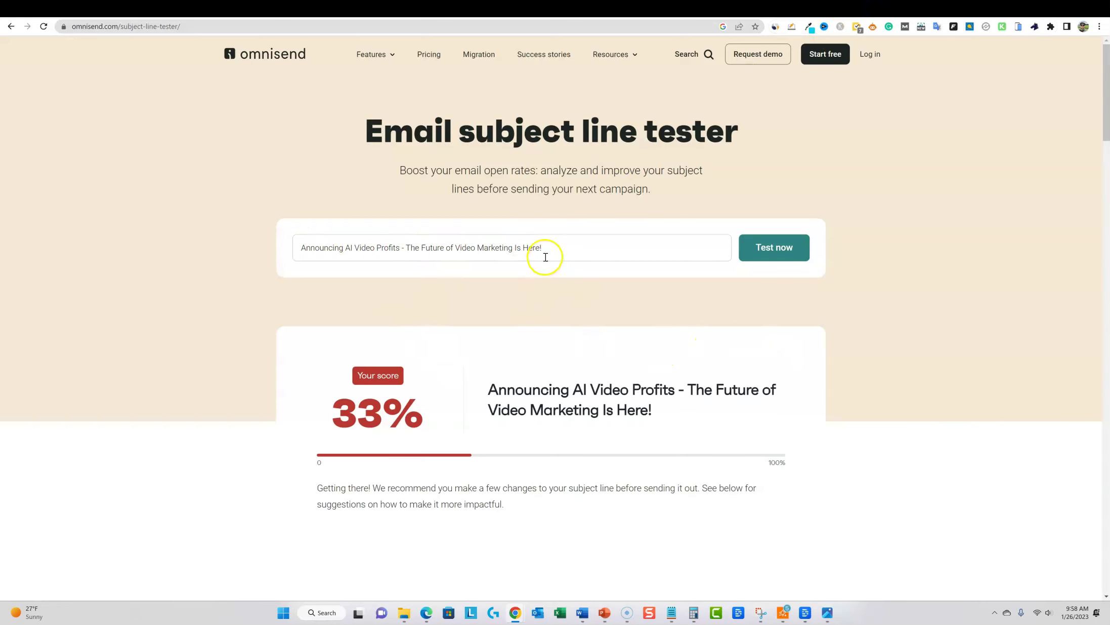
scroll(607, 375, "down", 10)
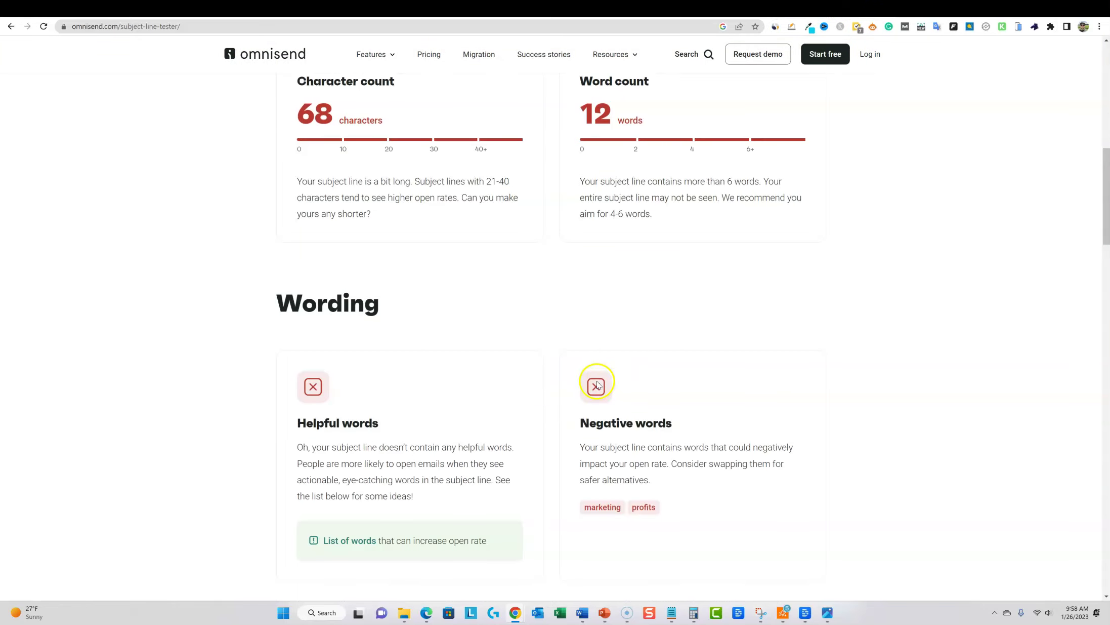
scroll(612, 405, "down", 2)
scroll(669, 372, "up", 15)
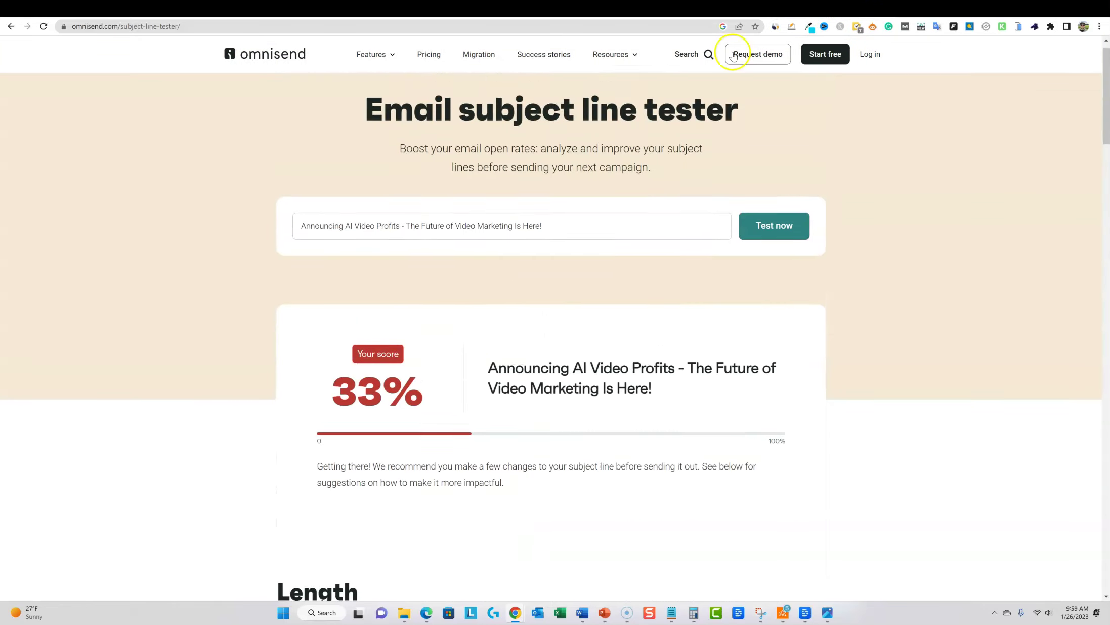
Switch to Jasper Chat and send the prompt "write again don't include these words: marketing, profits"
left_click(919, 10)
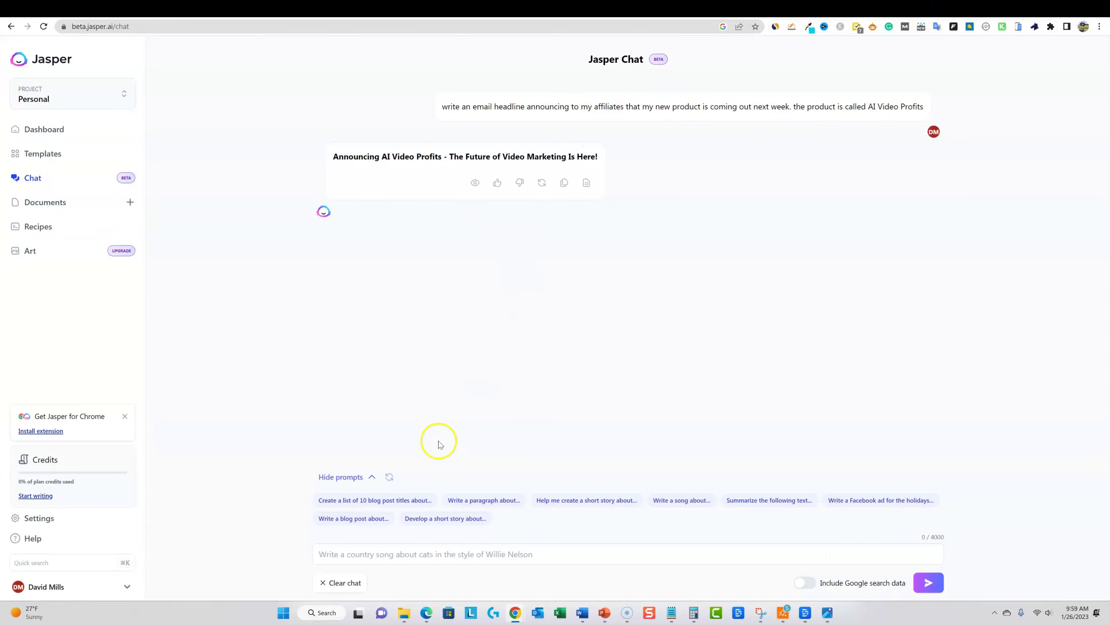
left_click(408, 553)
type("write again")
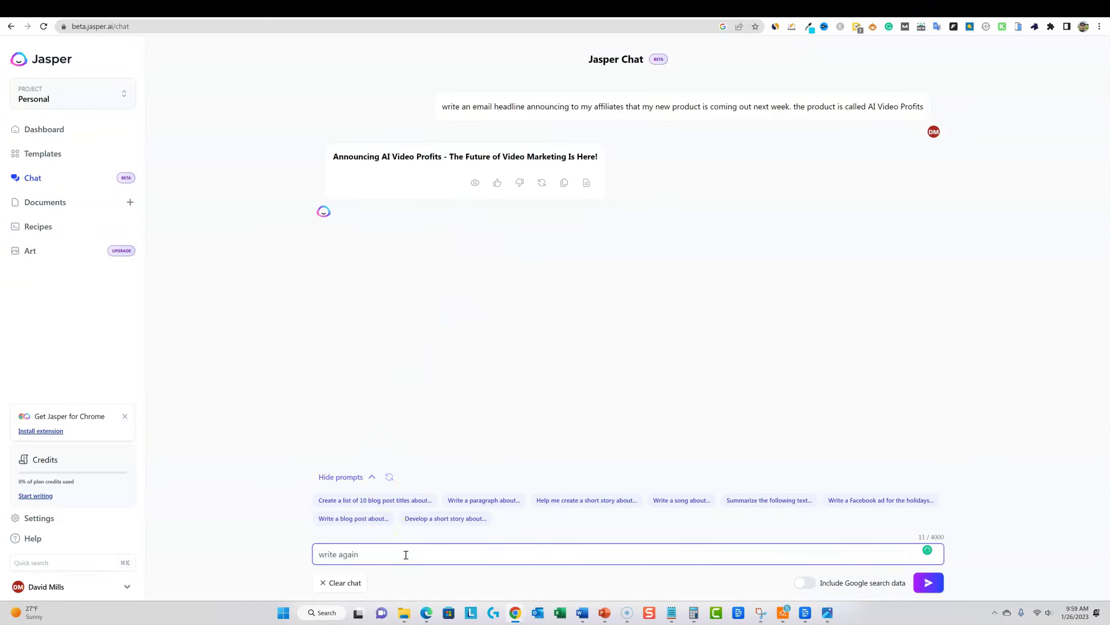
type(" don't include these words: marketing, profits")
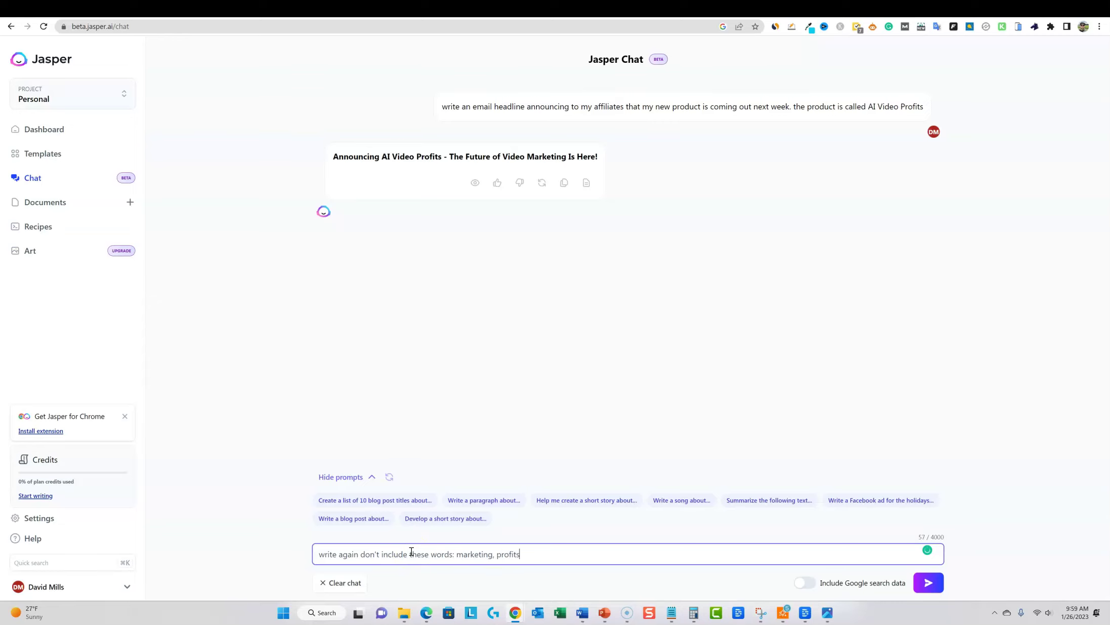
key("Return")
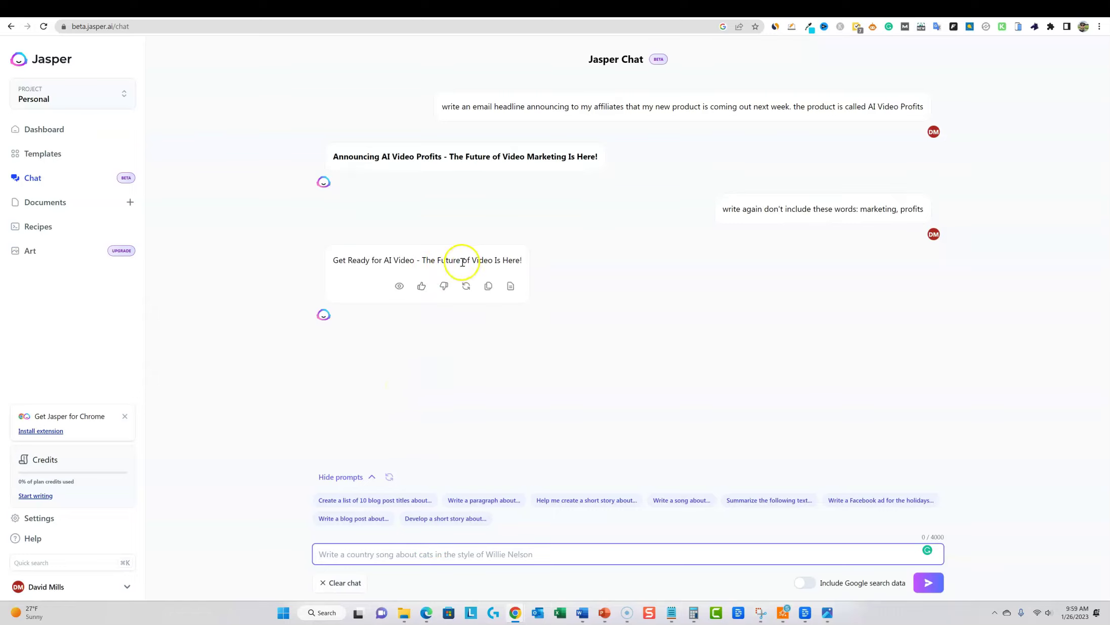
Copy Jasper's rewritten headline "Get Ready for AI Video - The Future of Video Is Here!" and test it in Omnisend's subject line tester
left_click(489, 288)
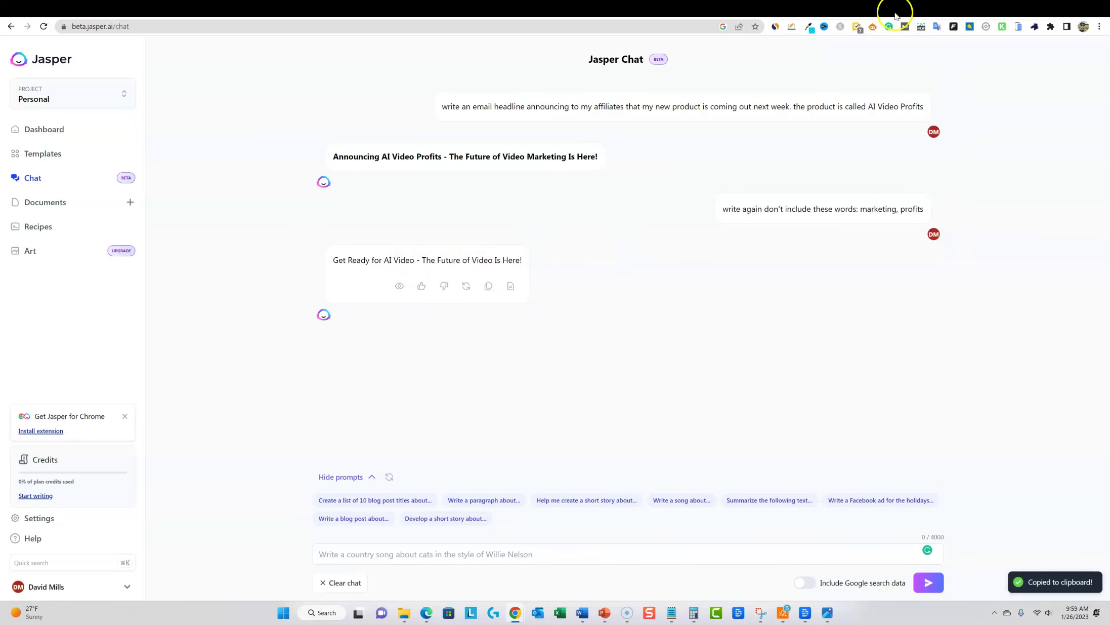
left_click(879, 9)
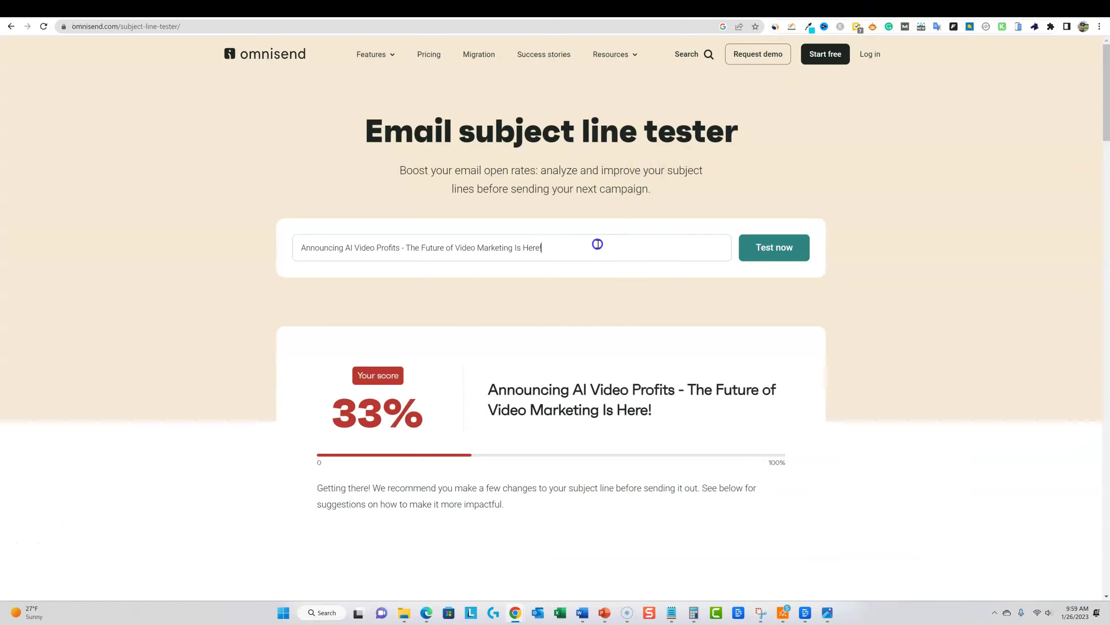
left_click_drag(595, 245, 206, 250)
key("ctrl+v")
left_click(758, 248)
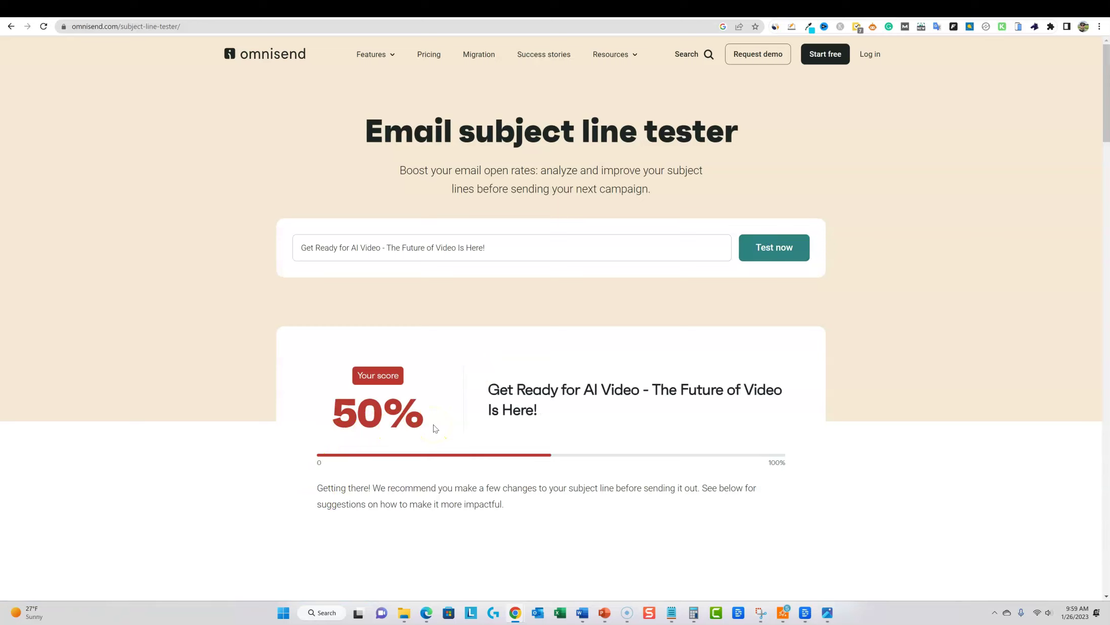
Examine the tested subject line's length, wording and scannability feedback and its desktop and mobile preview
scroll(435, 428, "down", 10)
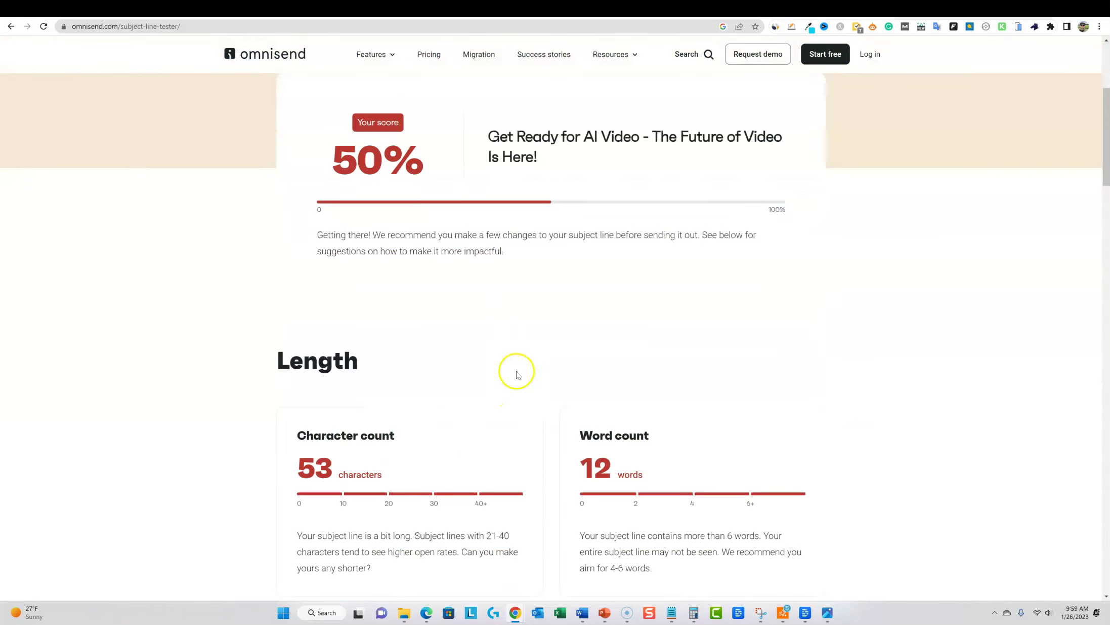
scroll(510, 505, "down", 5)
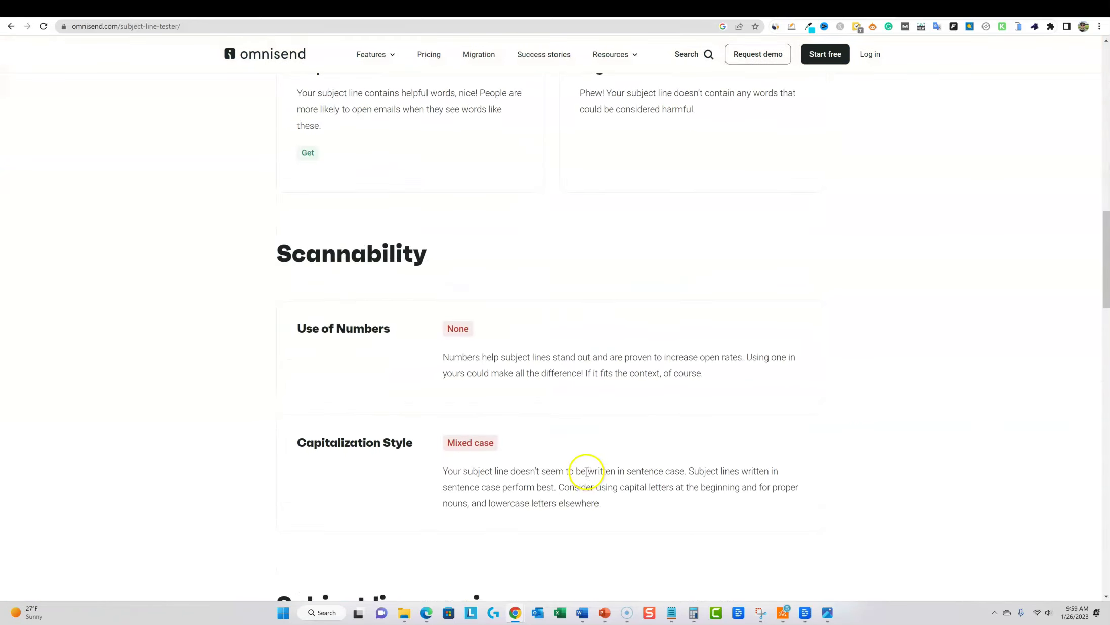
scroll(461, 358, "down", 15)
scroll(506, 361, "up", 8)
scroll(552, 367, "up", 8)
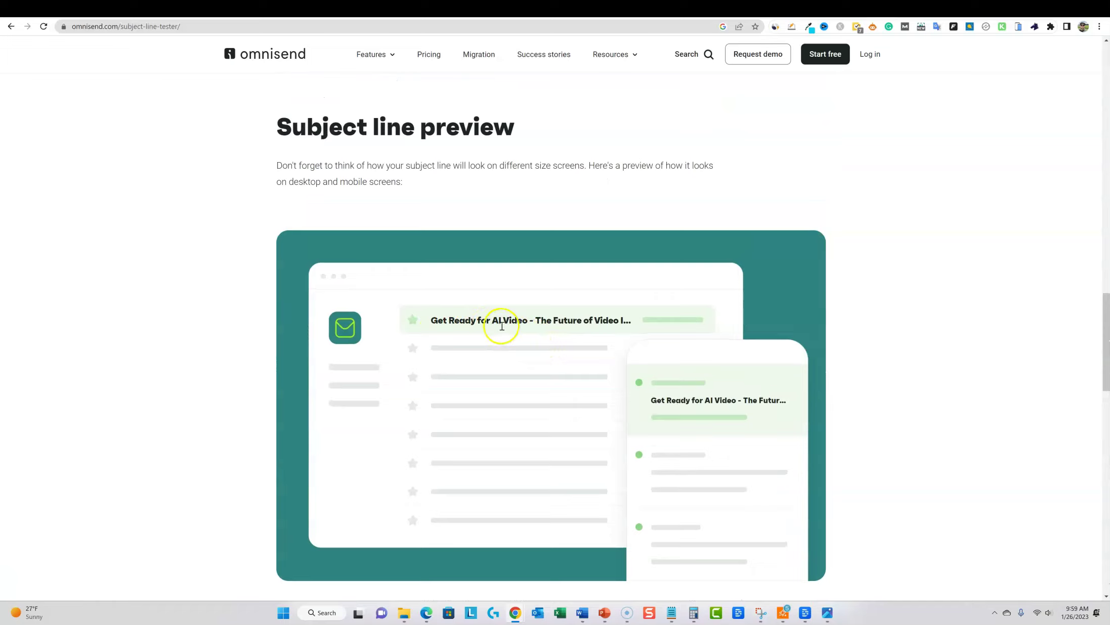
scroll(685, 387, "up", 15)
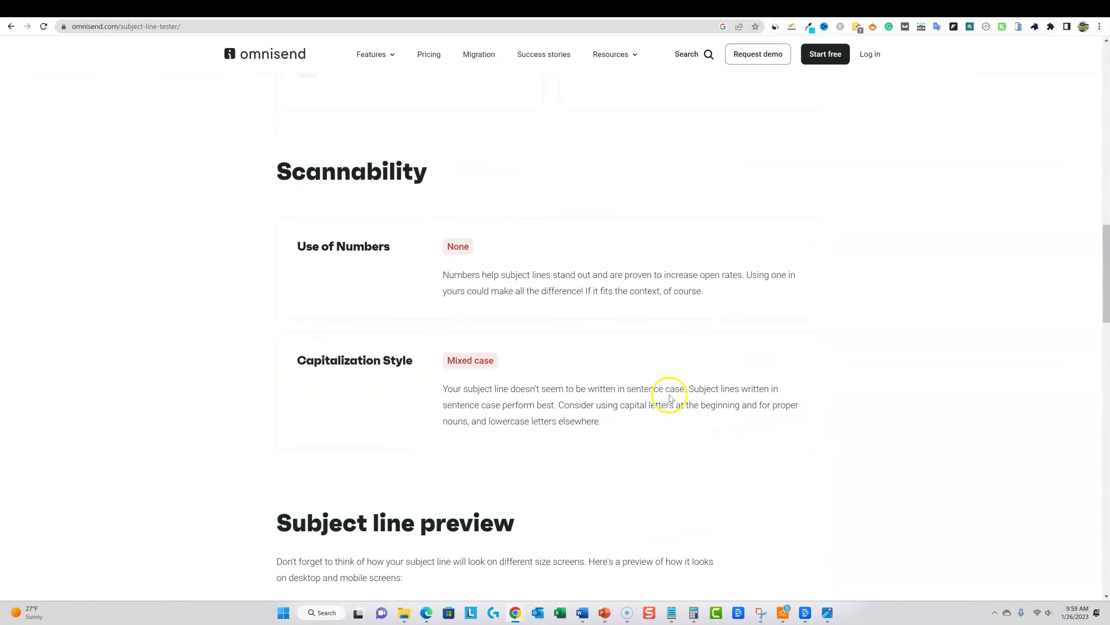
scroll(668, 403, "up", 2)
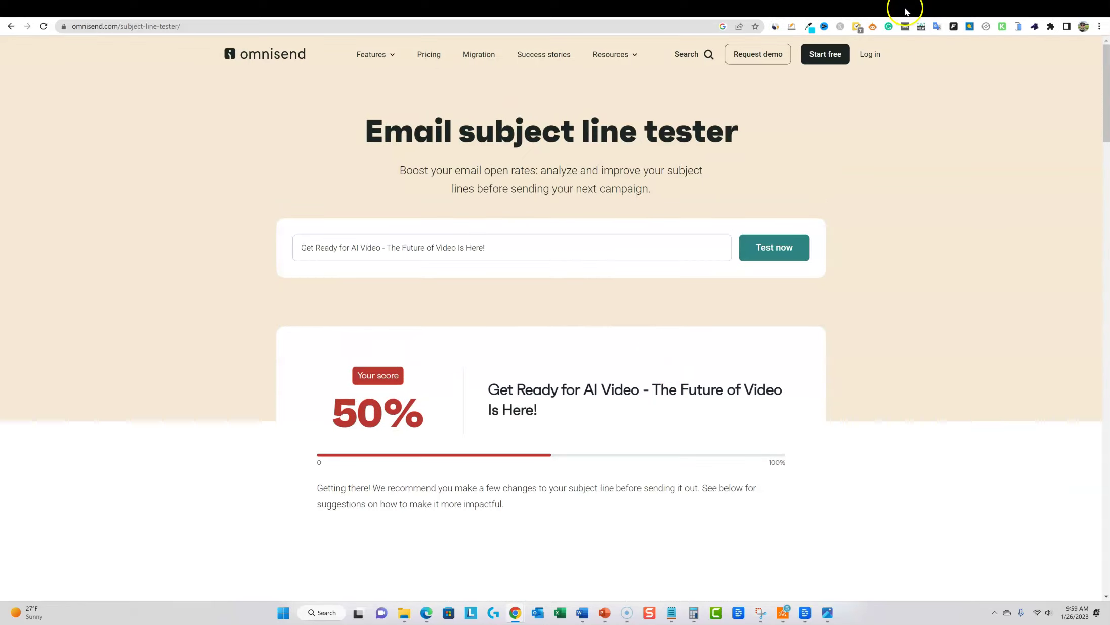
Switch to ChatGPT and copy the prompt asking for a quick affiliate email about the January 30th launch and $400 contest
left_click(921, 9)
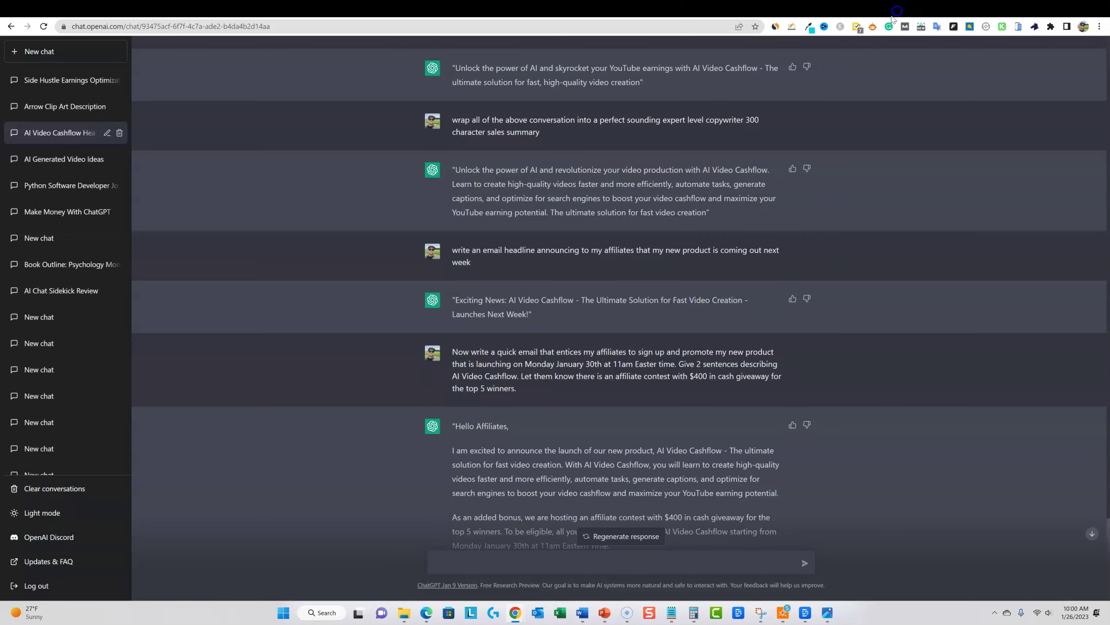
scroll(577, 398, "down", 5)
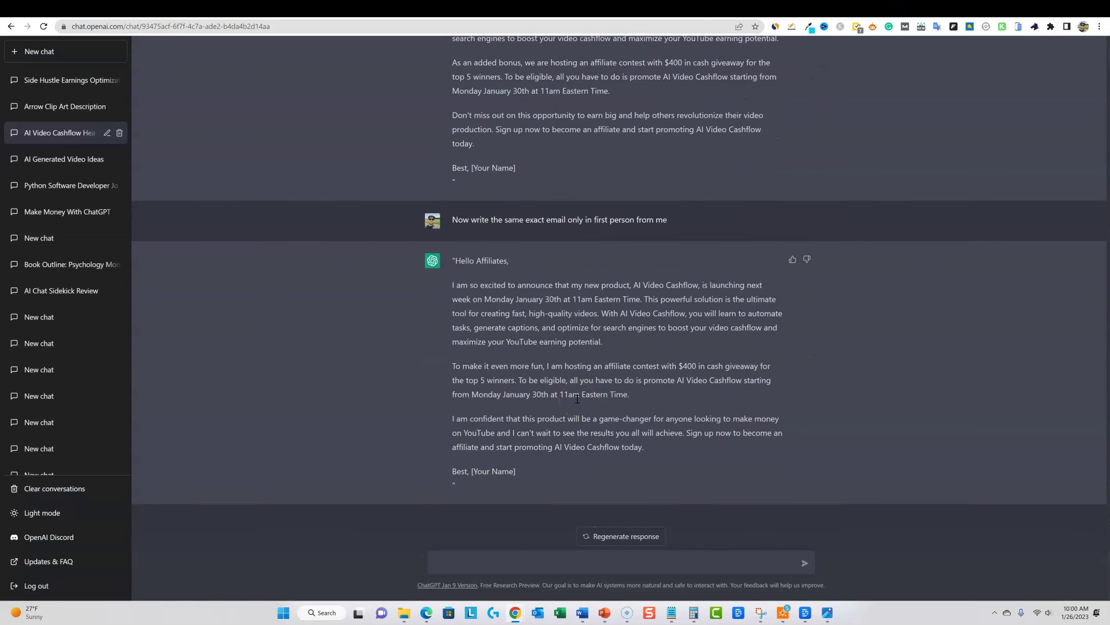
scroll(577, 398, "up", 2)
scroll(489, 455, "down", 2)
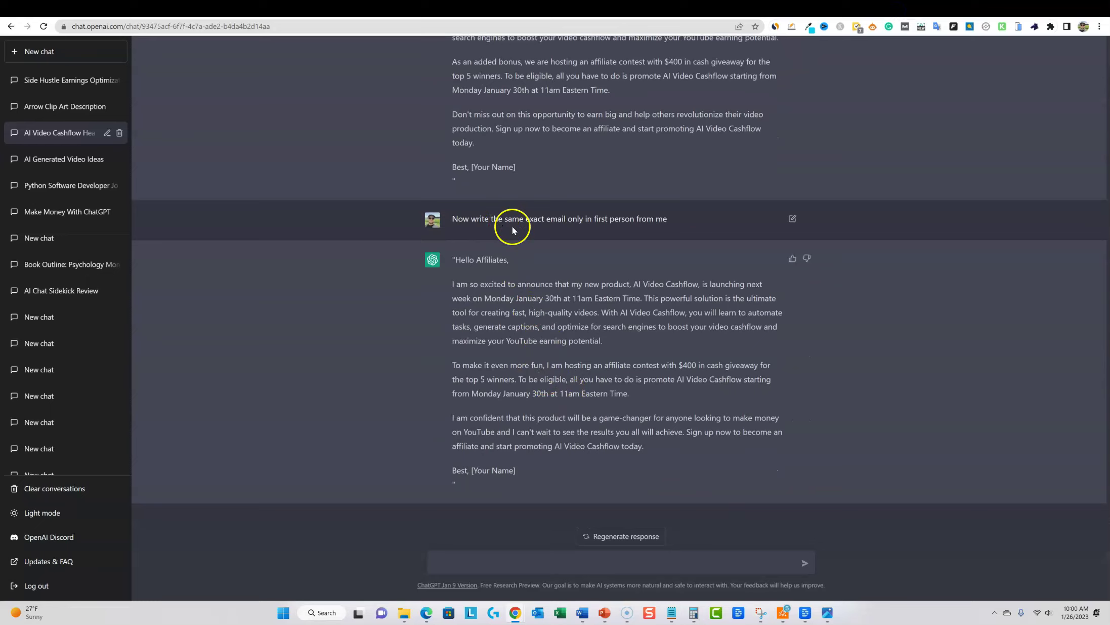
scroll(507, 228, "up", 8)
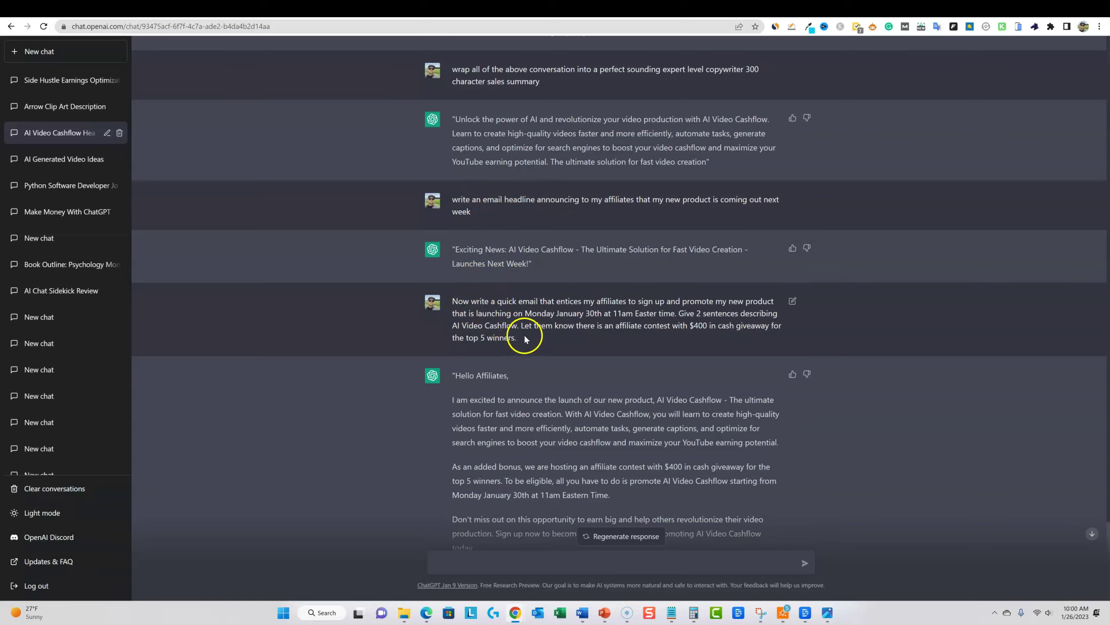
left_click_drag(520, 339, 452, 302)
key("ctrl+c")
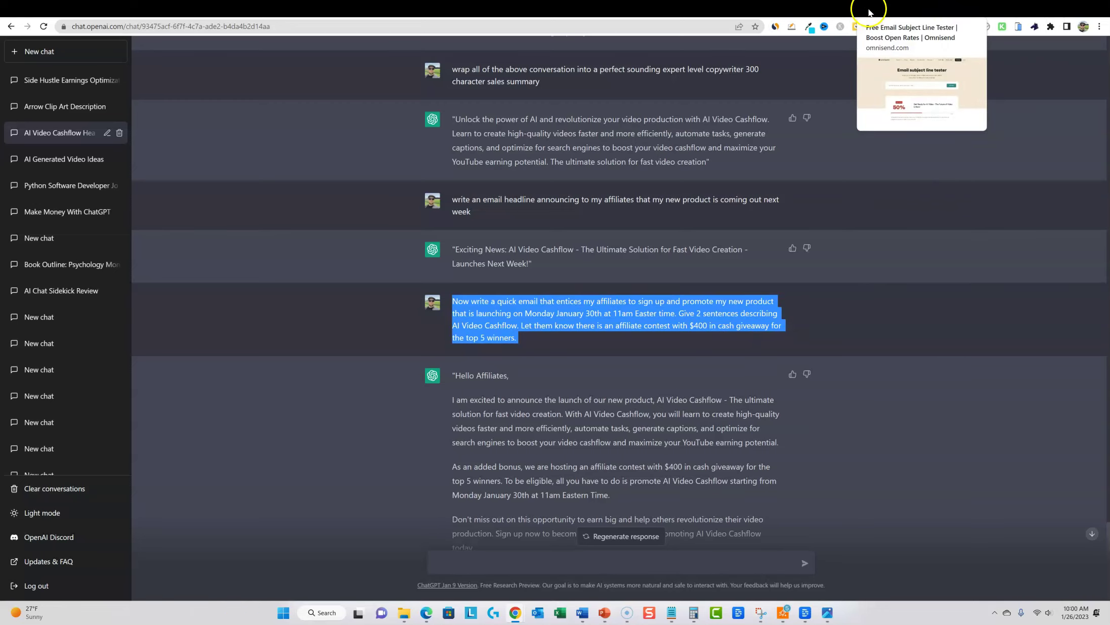
Switch to Jasper Chat, send the copied quick affiliate email prompt and highlight the $400 cash prize passage in the reply
left_click(928, 11)
left_click(402, 553)
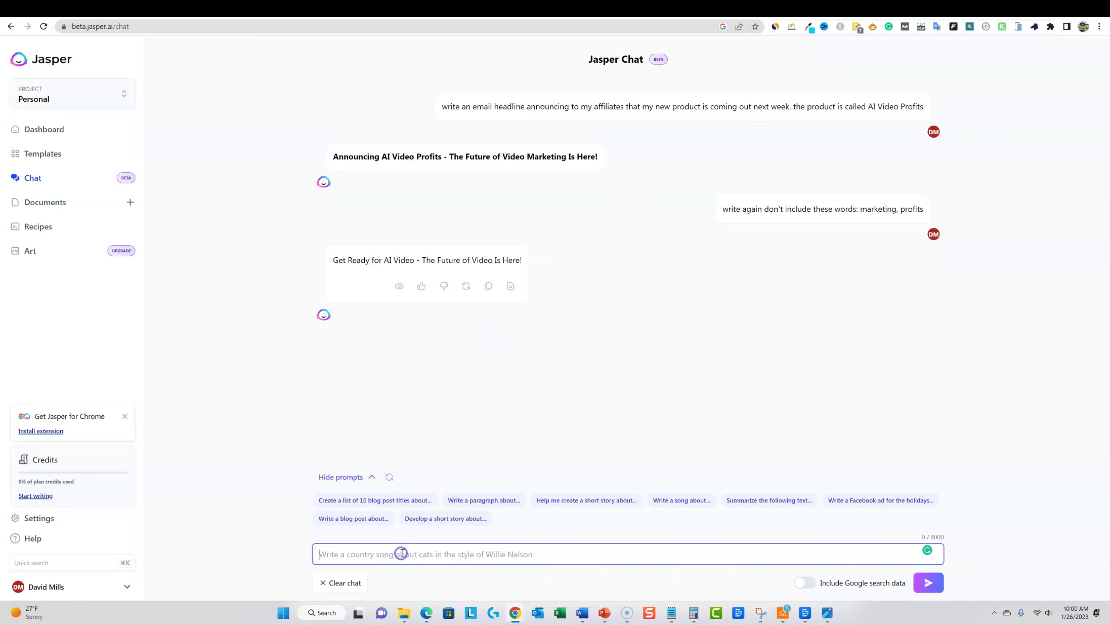
key("ctrl+v")
key("Return")
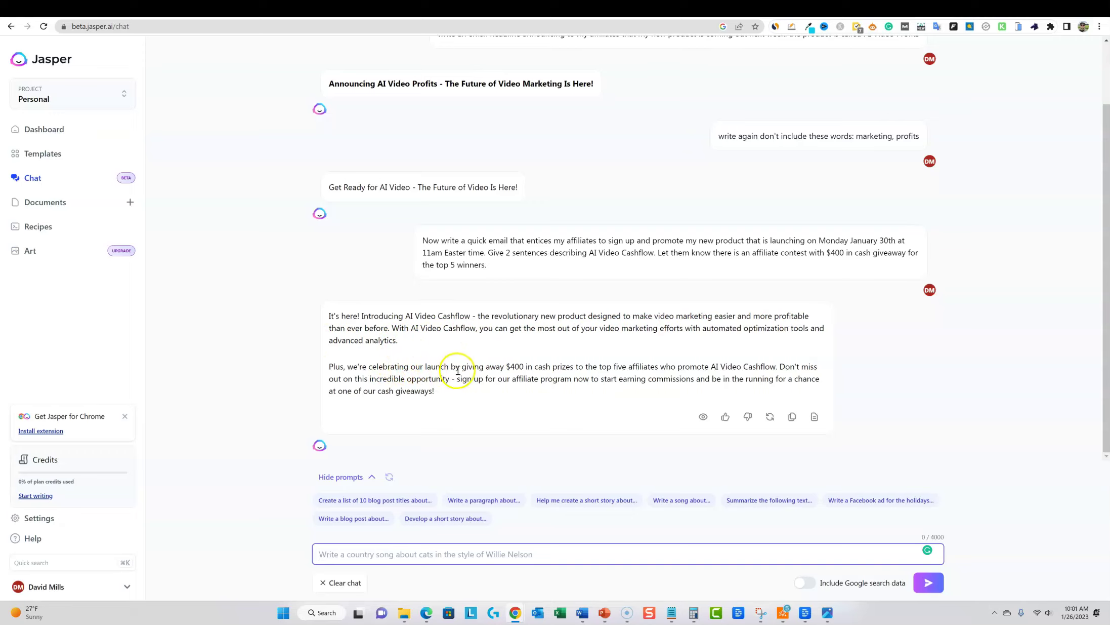
left_click_drag(507, 368, 819, 400)
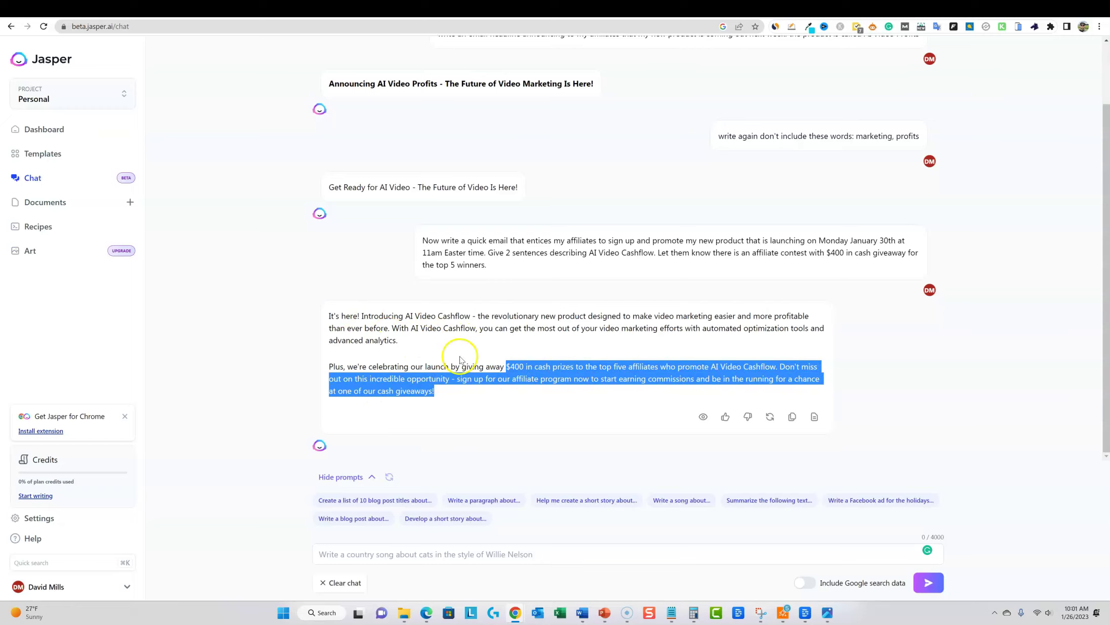
Switch to ChatGPT and copy the follow-up prompt "Now write the same exact email only in first person from me"
left_click(911, 12)
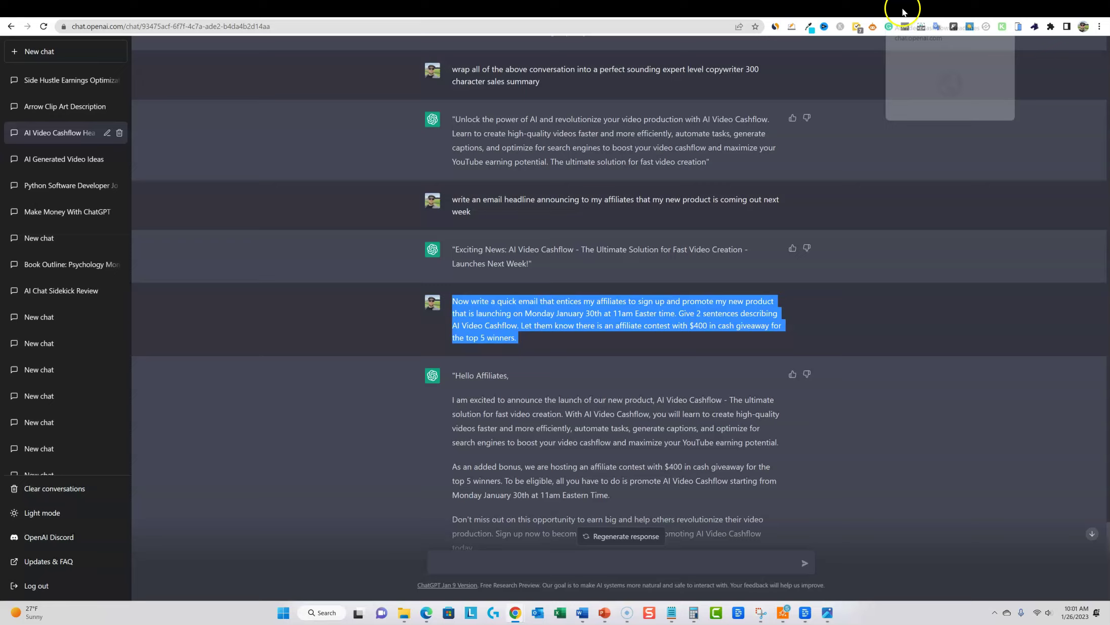
scroll(577, 354, "down", 1)
left_click(500, 307)
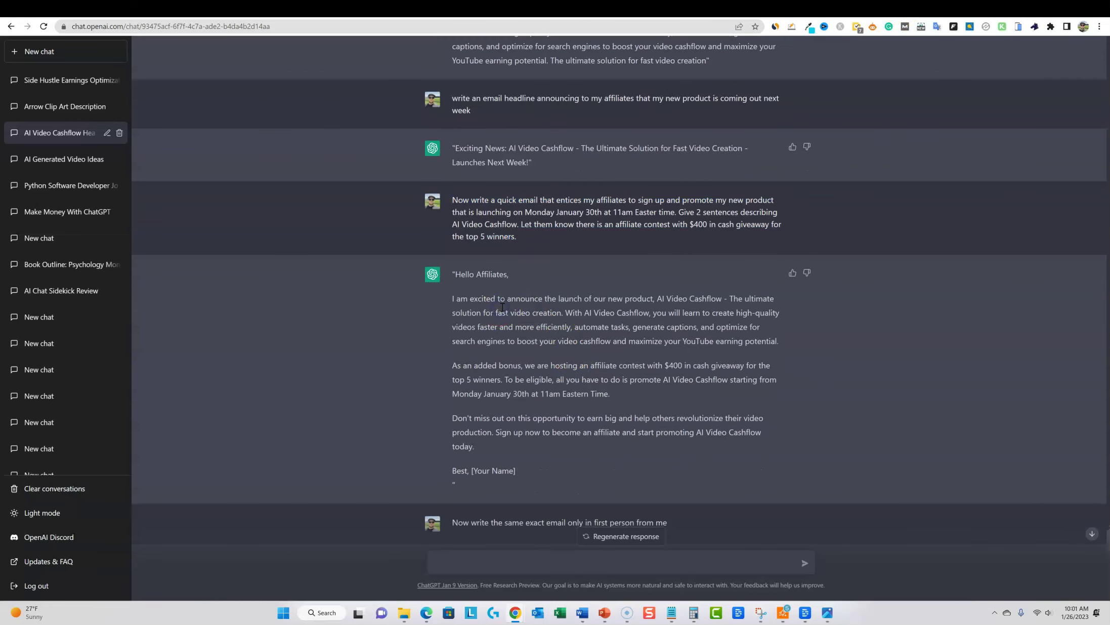
scroll(501, 303, "up", 4)
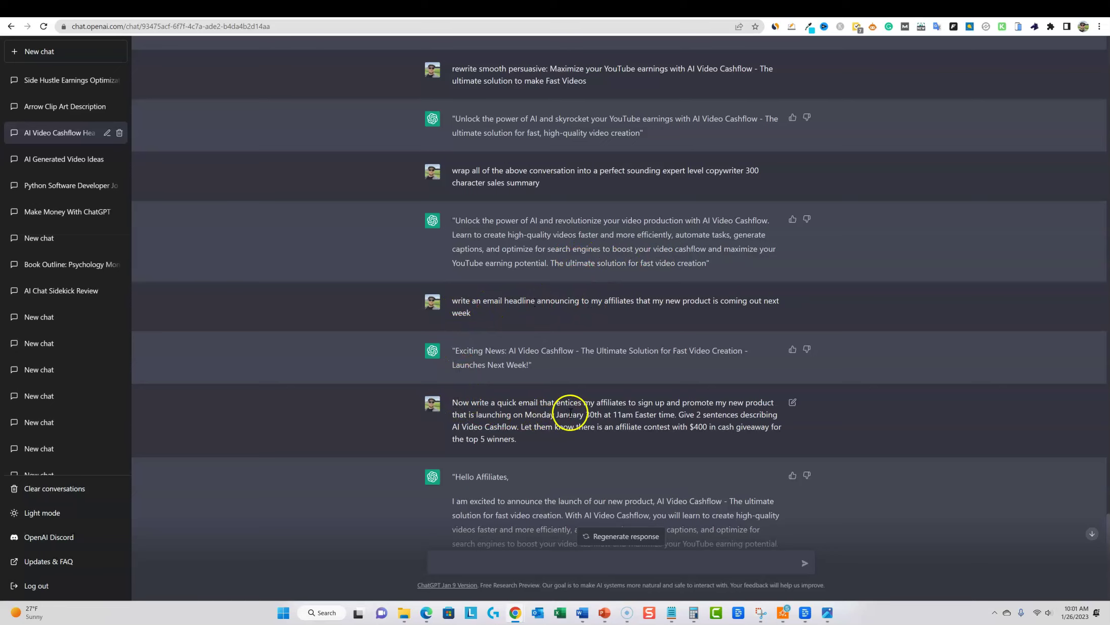
scroll(570, 412, "down", 10)
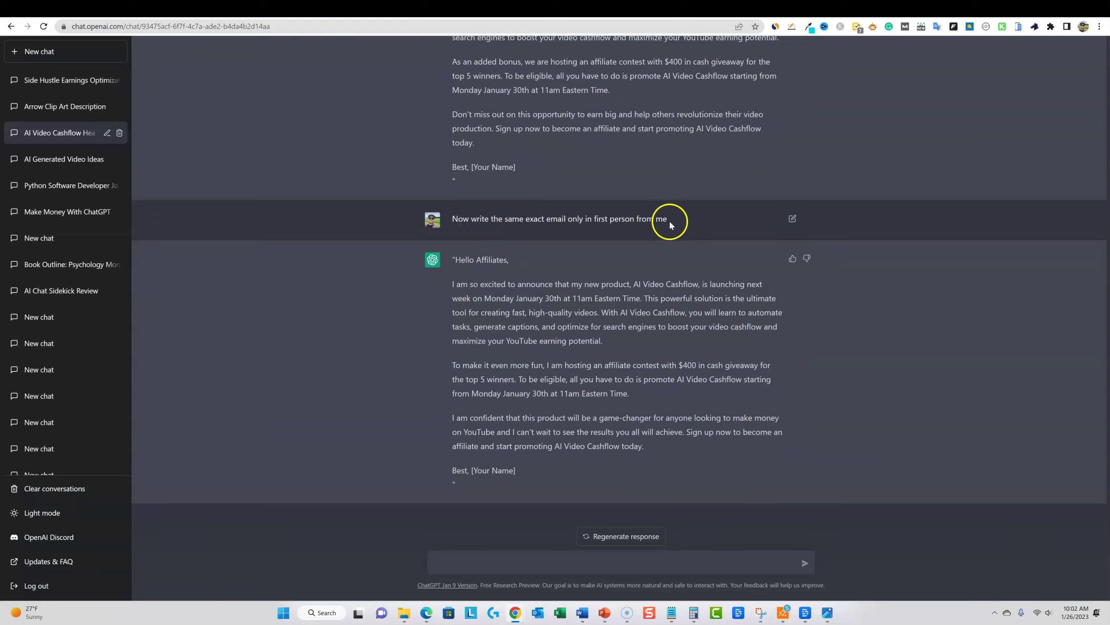
left_click_drag(669, 220, 453, 221)
key("ctrl+c")
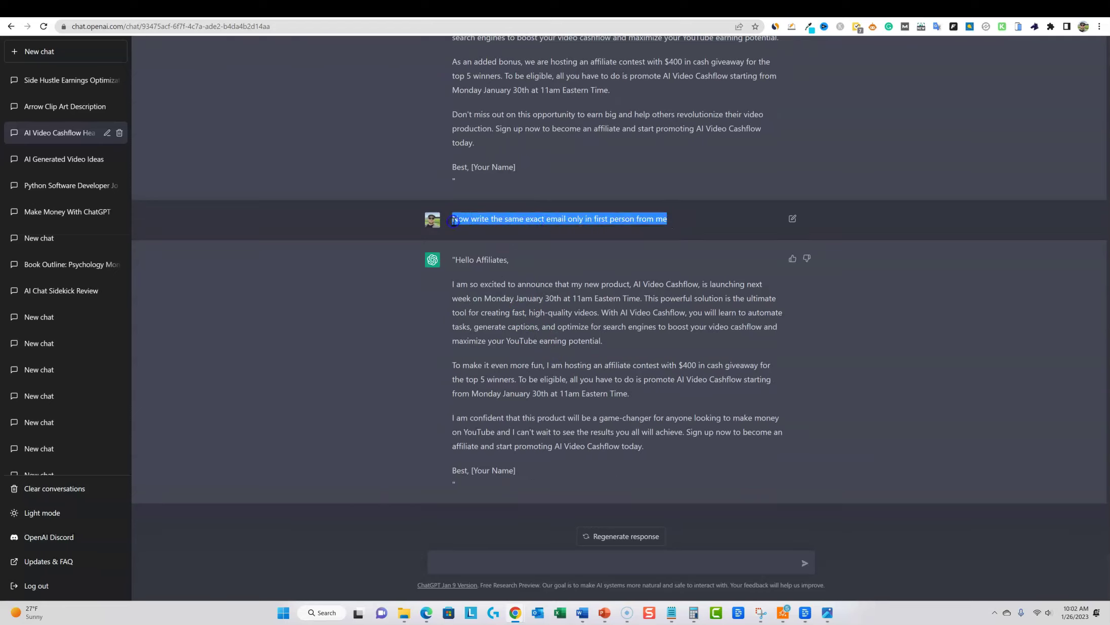
Switch to Jasper Chat and send the prompt "Now write the same exact email only in first person from me"
left_click(928, 7)
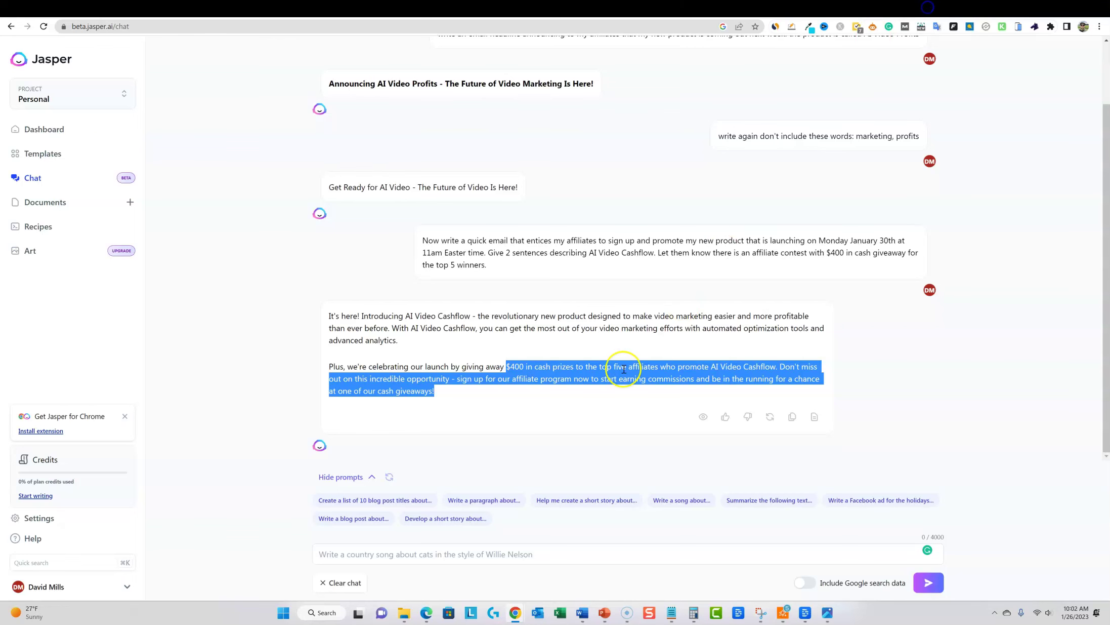
left_click(373, 553)
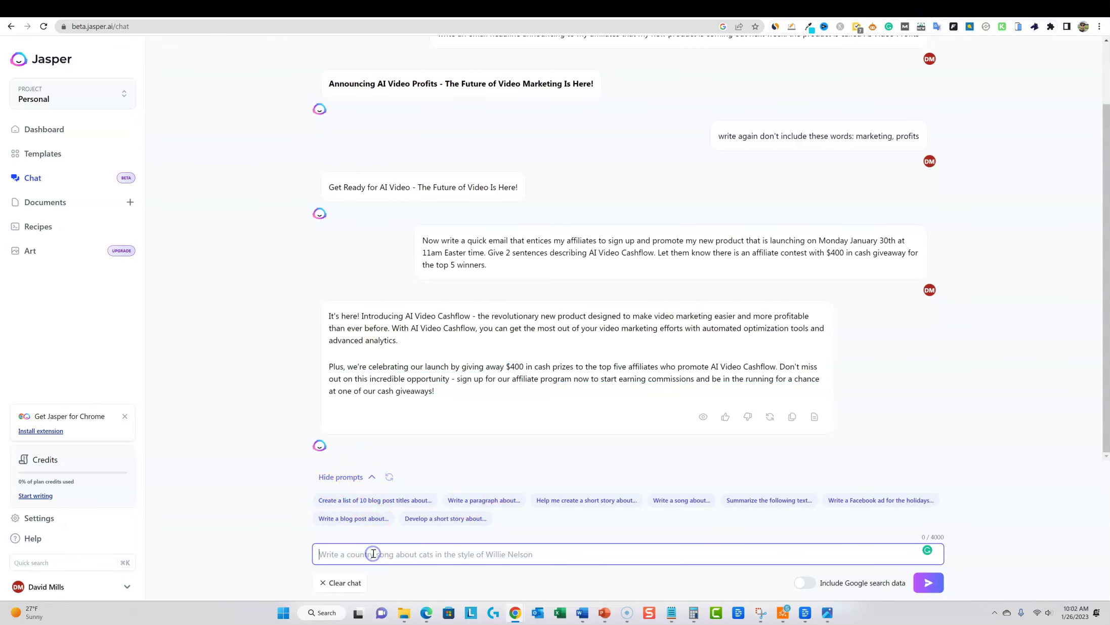
key("ctrl+v")
key("Return")
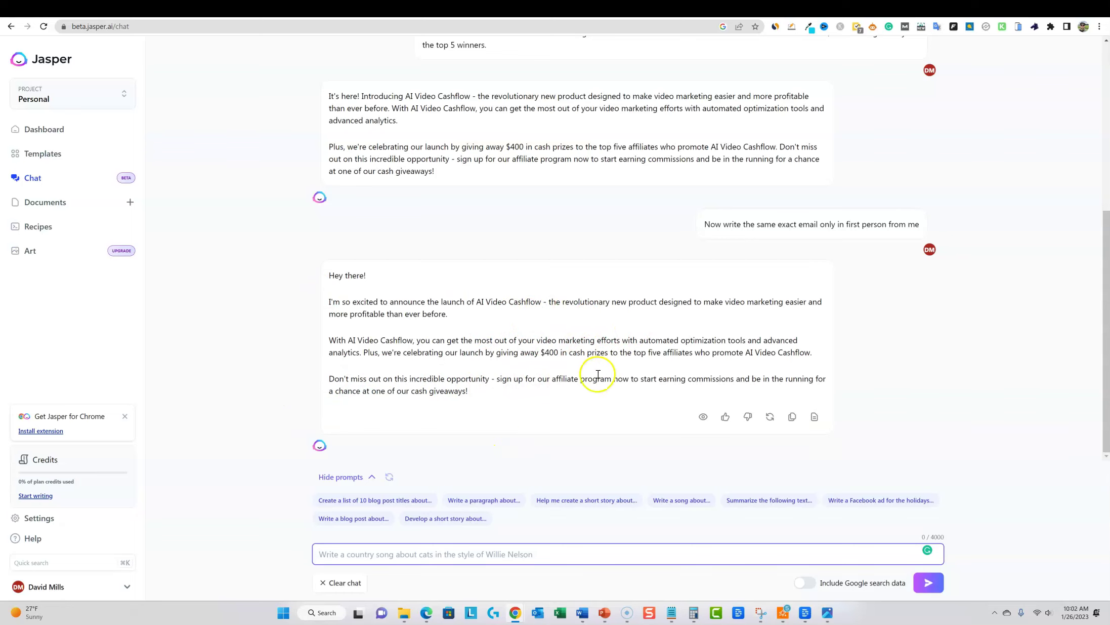
Compare the first-person affiliate emails written by ChatGPT and Jasper Chat, reading each one through
left_click(899, 10)
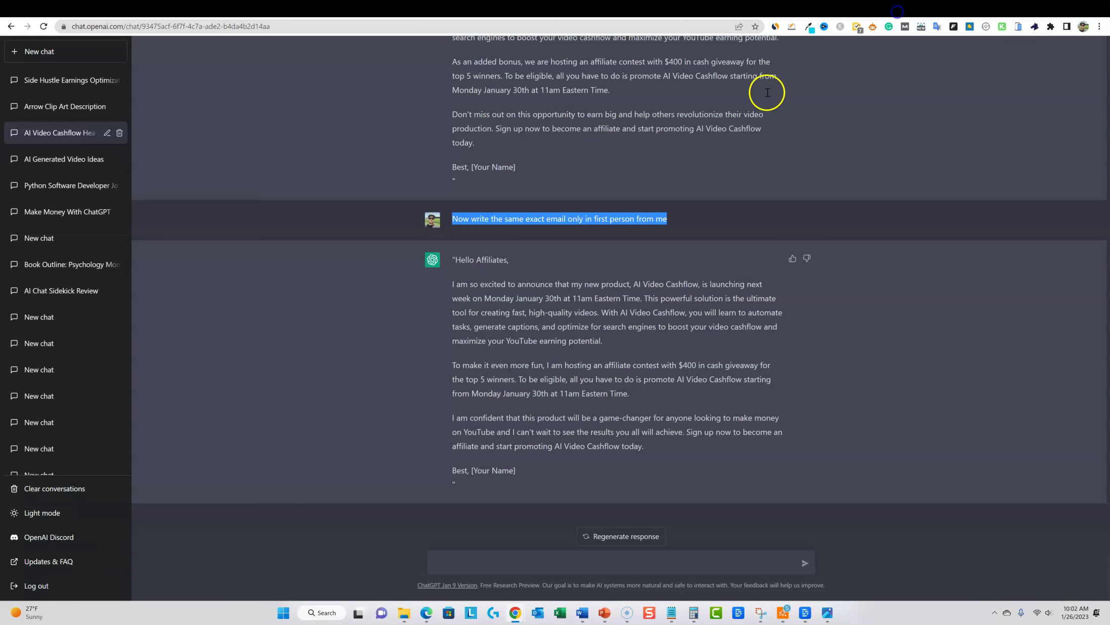
scroll(713, 327, "up", 3)
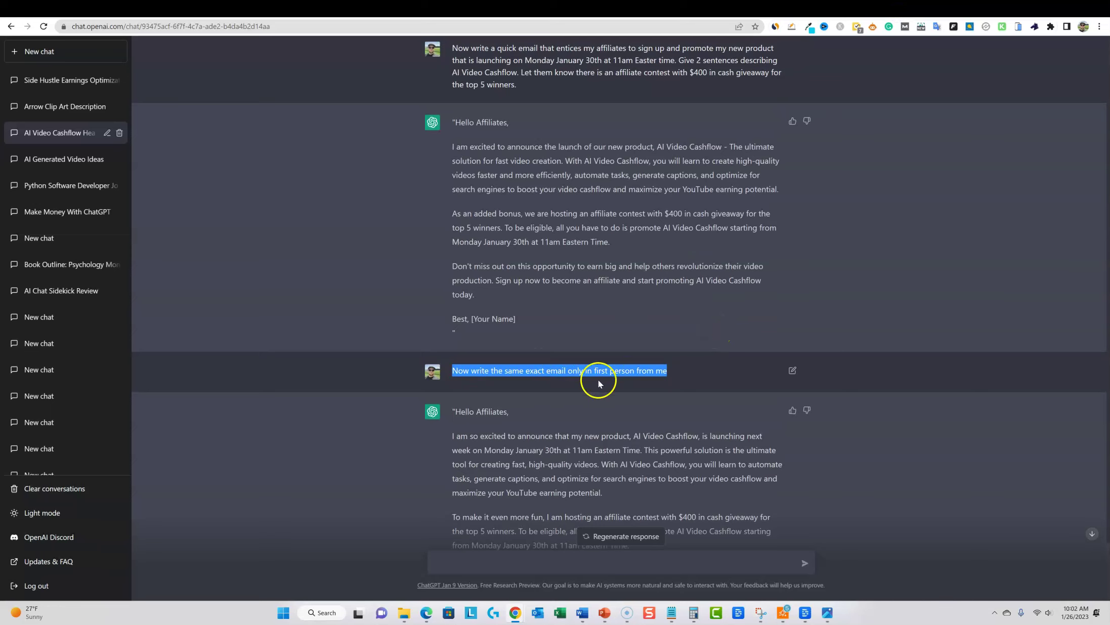
scroll(489, 278, "down", 2)
scroll(506, 303, "down", 1)
left_click_drag(516, 470, 447, 259)
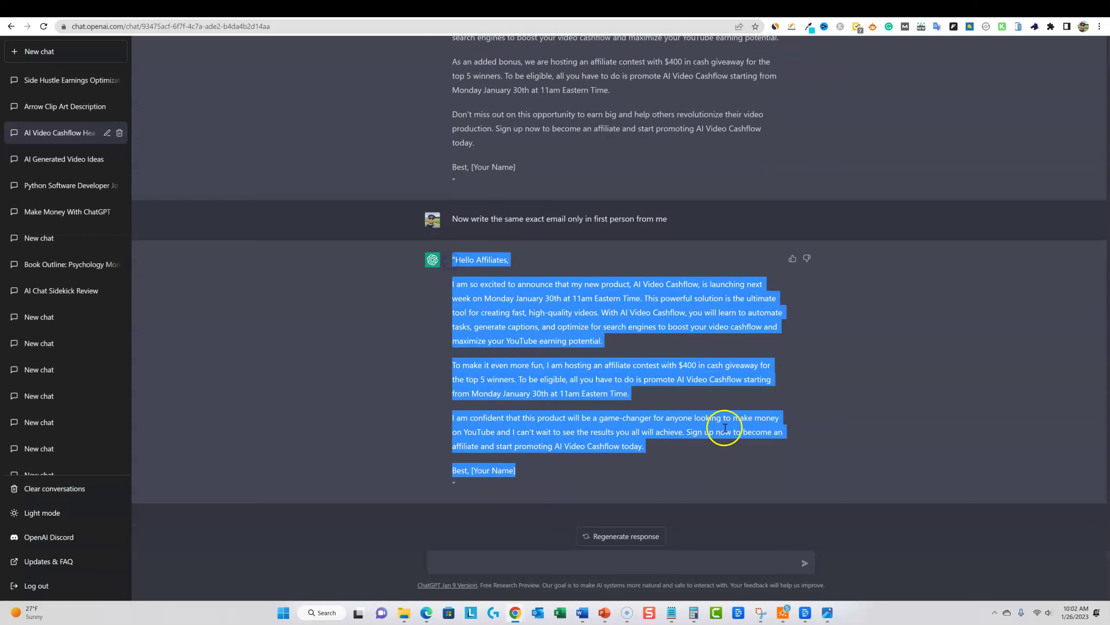
left_click(817, 397)
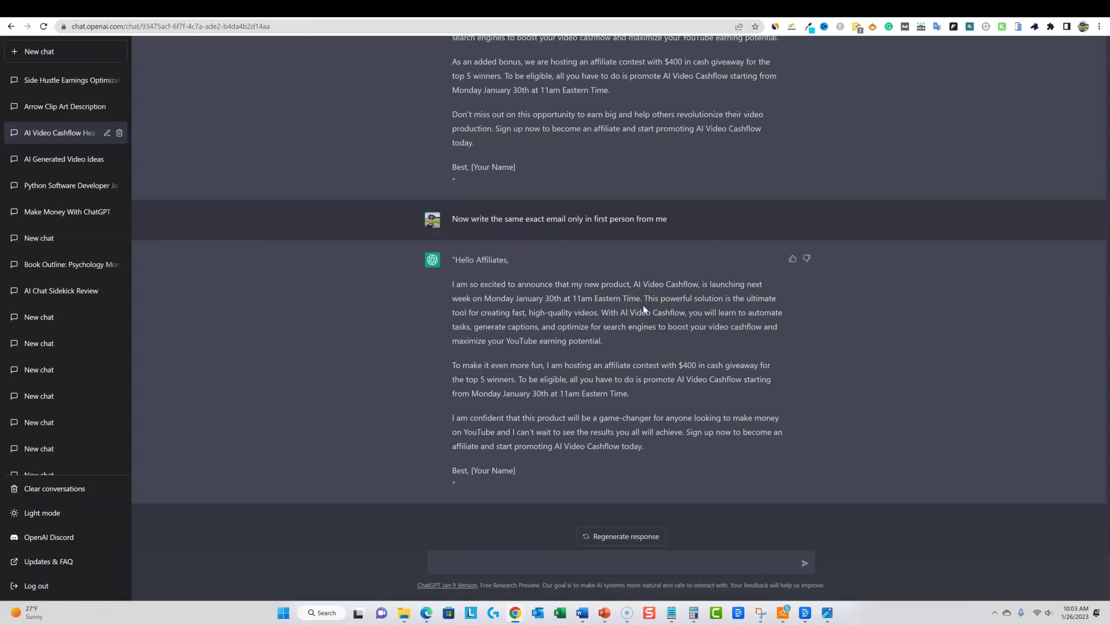
left_click(925, 11)
left_click_drag(332, 275, 523, 399)
left_click(564, 391)
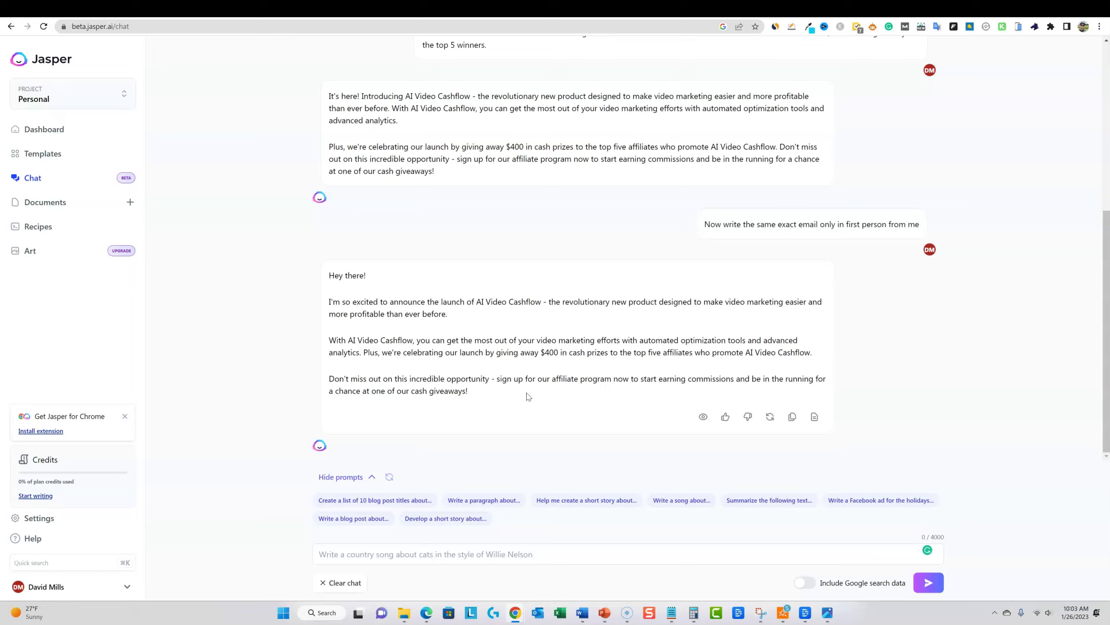
left_click(899, 8)
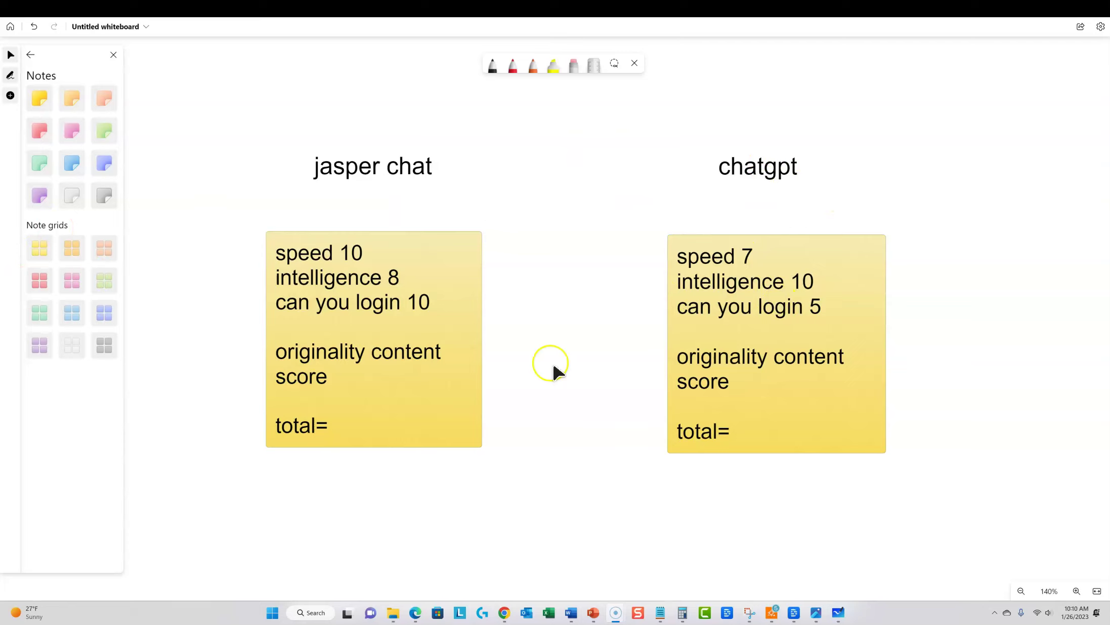
Mark the speed, intelligence, login and originality lines on the whiteboard's jasper chat note with red pen strokes
left_click(511, 69)
mouse_move(236, 228)
left_mouse_down()
mouse_move(283, 248)
mouse_move(276, 279)
left_mouse_up()
left_click_drag(212, 292, 274, 302)
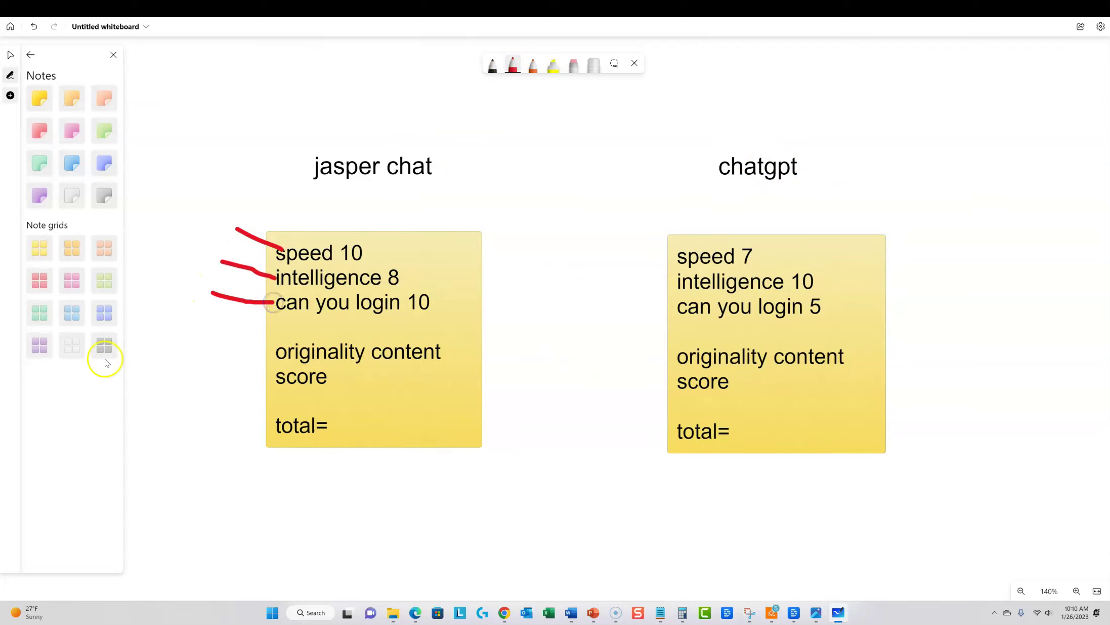
left_click_drag(205, 363, 267, 354)
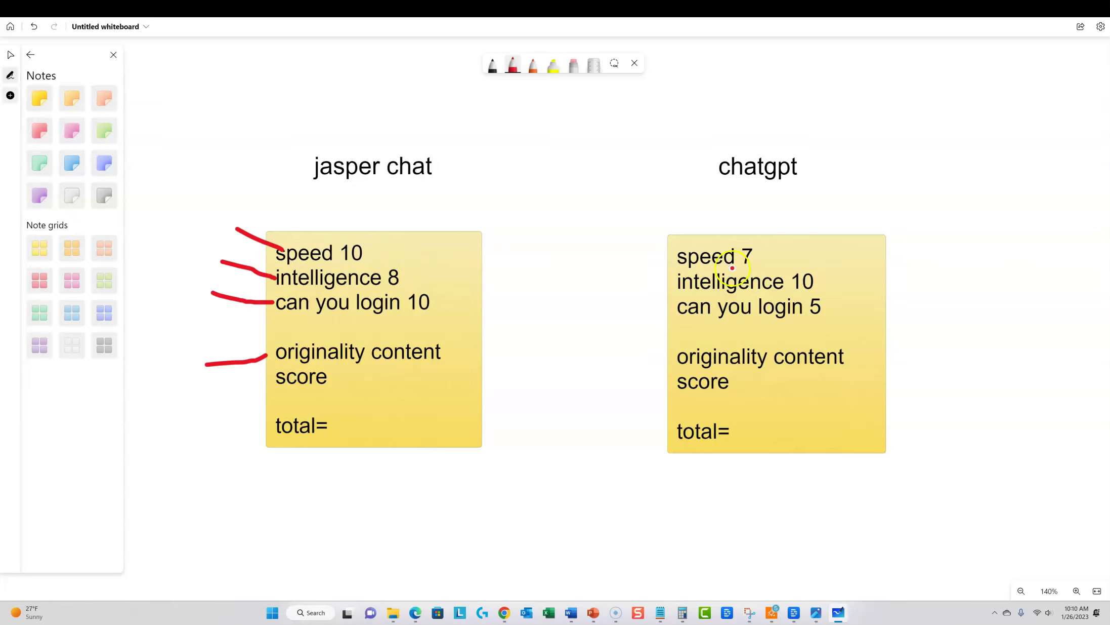
Box the "can you login 5" line on the chatgpt note in red and underline the "jasper chat" heading with several strokes
mouse_move(685, 295)
left_mouse_down()
mouse_move(663, 318)
mouse_move(833, 319)
mouse_move(835, 292)
mouse_move(678, 292)
left_mouse_up()
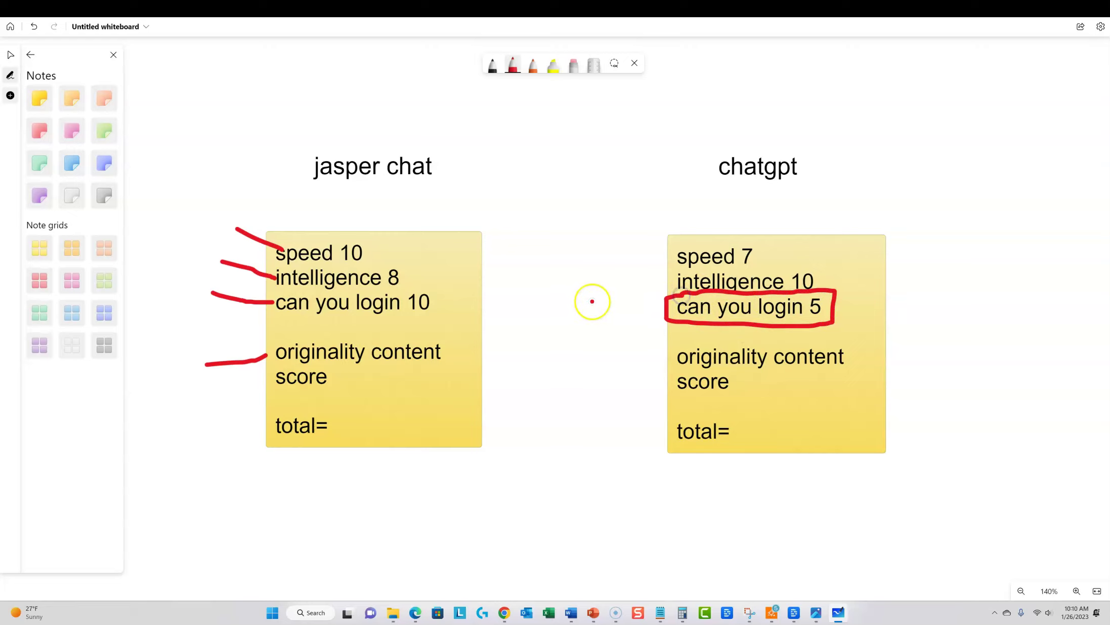
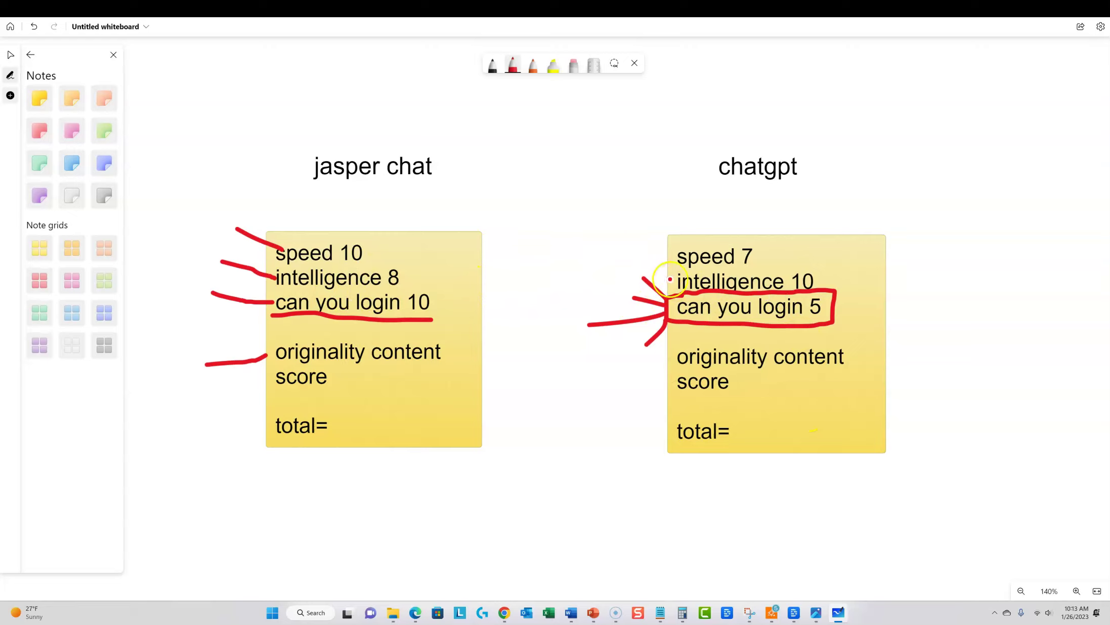
left_click_drag(670, 279, 636, 271)
left_click_drag(303, 191, 436, 188)
mouse_move(344, 206)
left_mouse_down()
mouse_move(401, 205)
mouse_move(396, 218)
left_mouse_up()
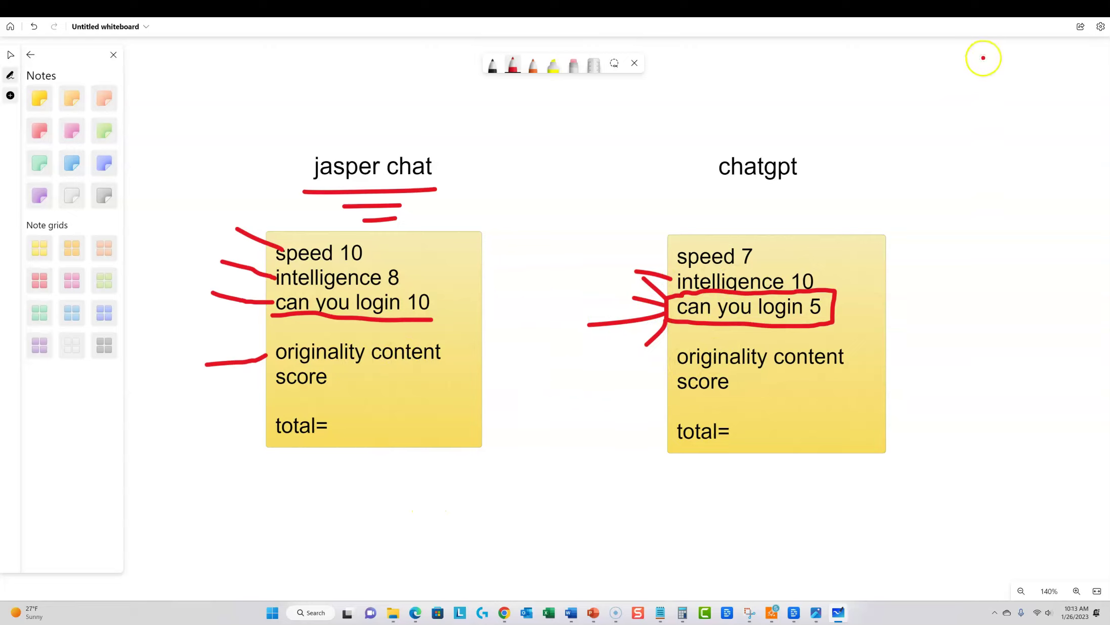
Switch to Jasper Chat and highlight the body of its first-person affiliate email
left_click(1051, 4)
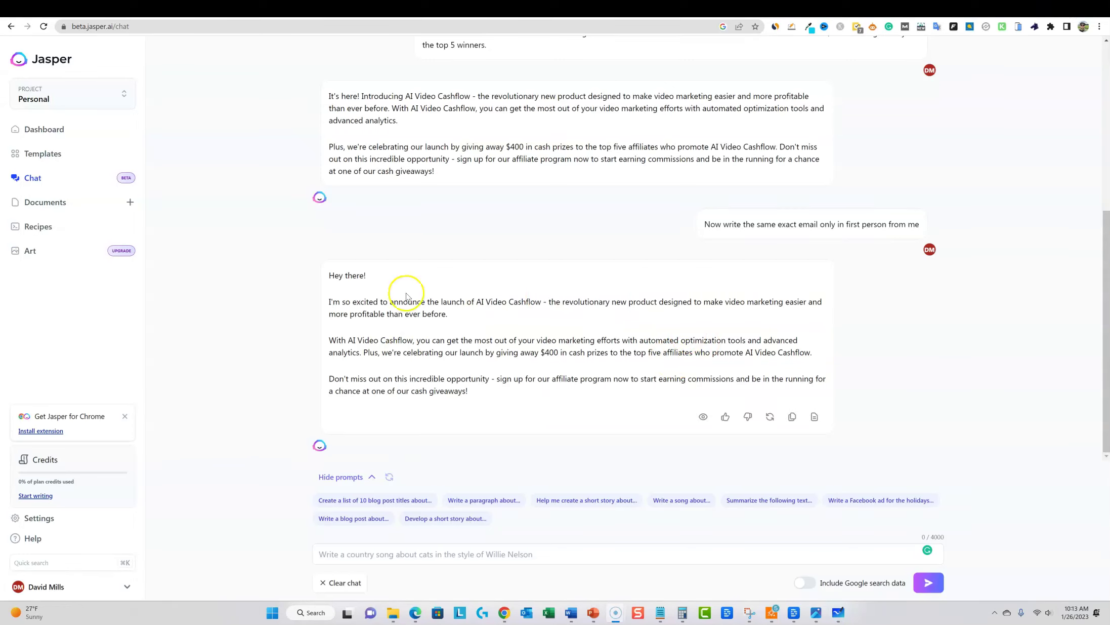
left_click_drag(478, 399, 302, 286)
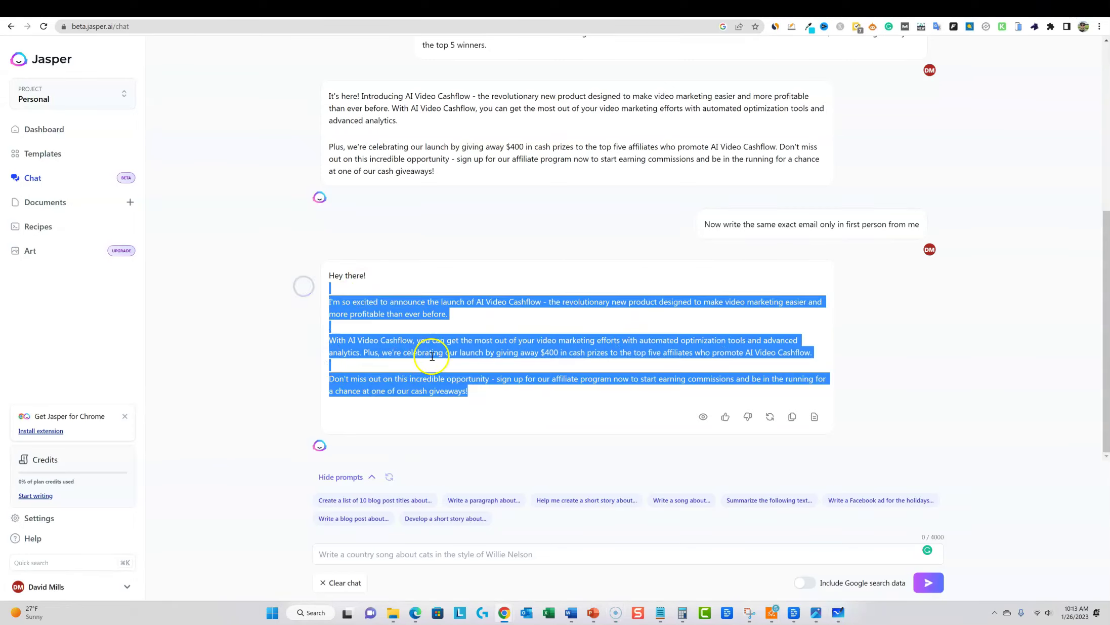
right_click(492, 327)
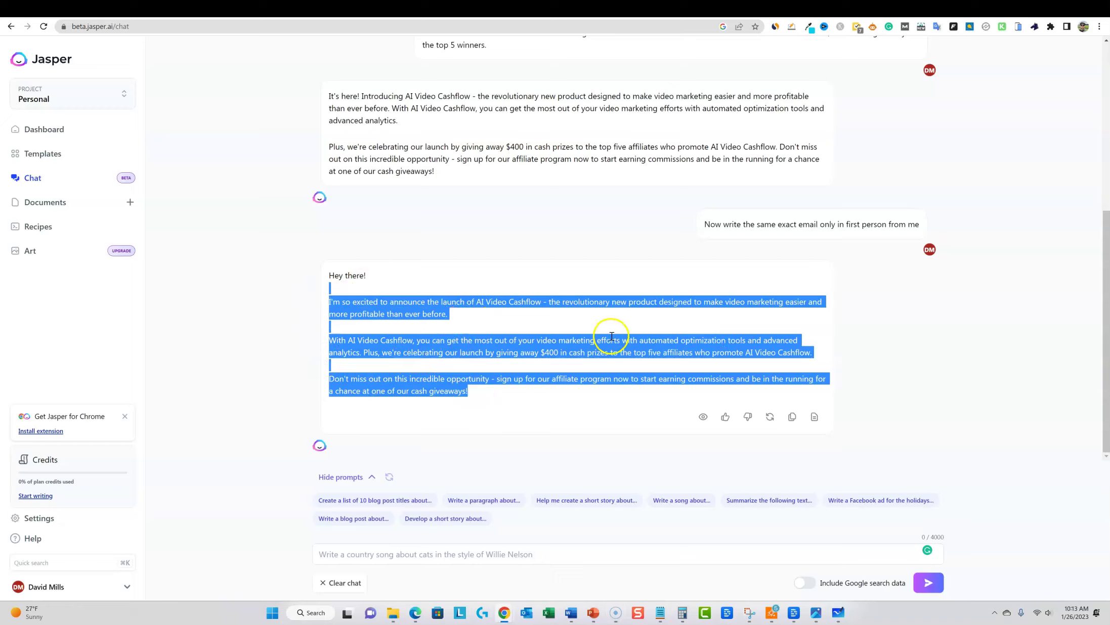
Switch to GetResponse's email analytics and examine the opens of the newsletter "JV Affiliate Announcement AI Video Cashflow - 1"
left_click(844, 9)
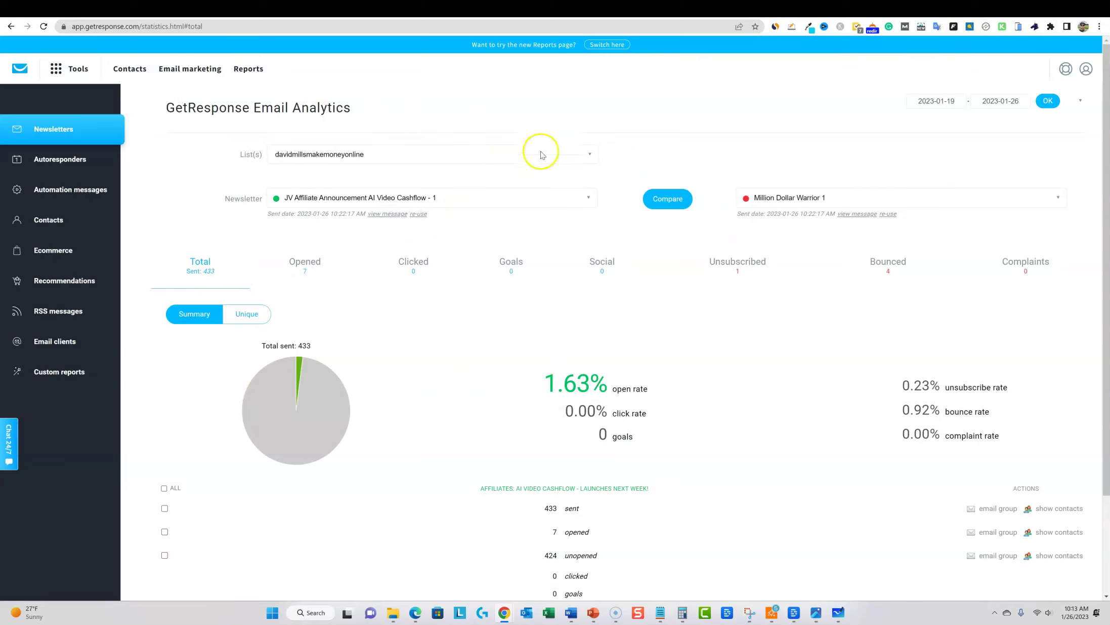
mouse_move(930, 10)
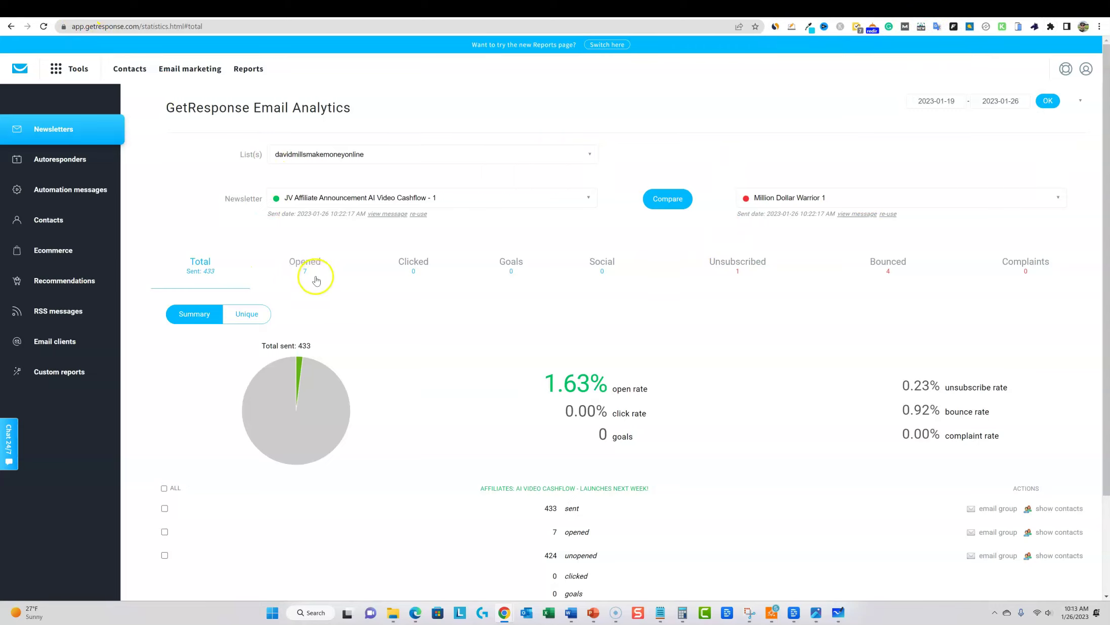
left_click(299, 273)
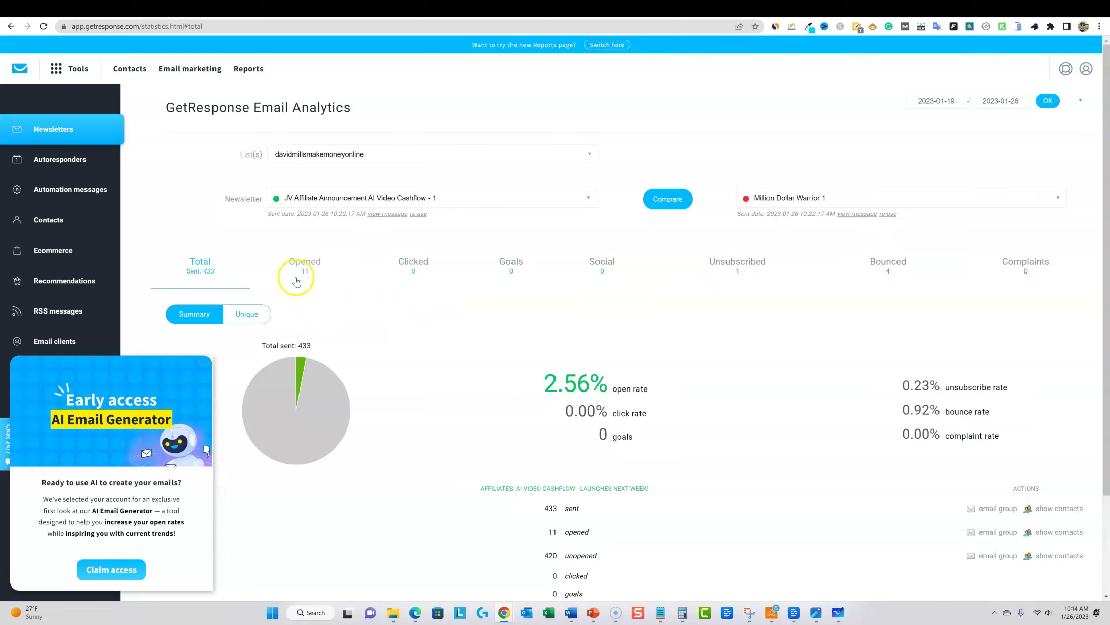
left_click(957, 10)
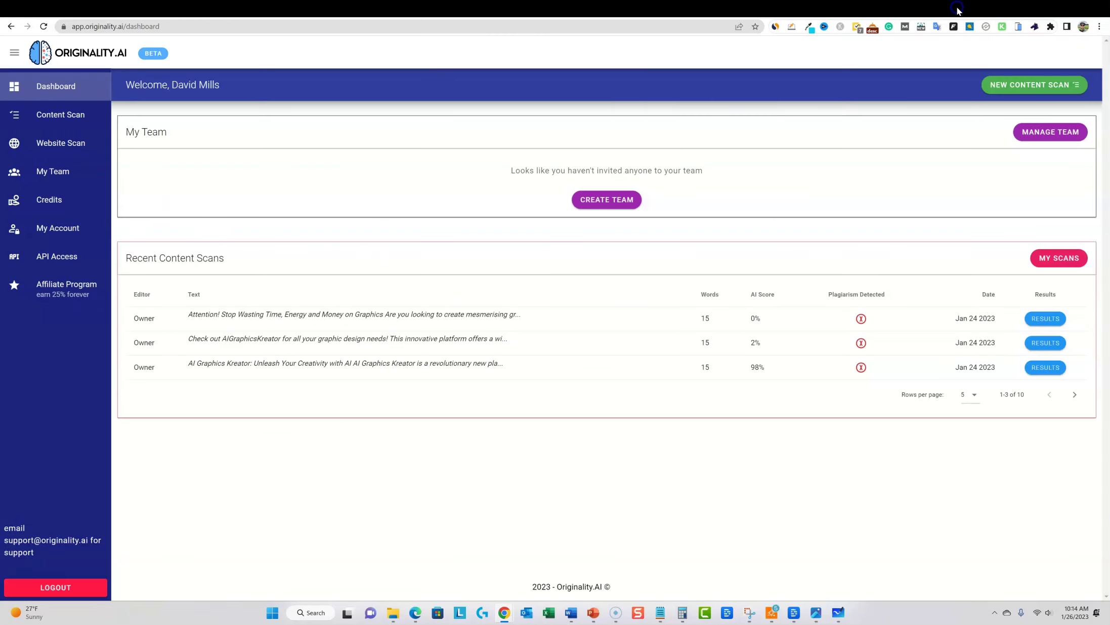
left_click(906, 11)
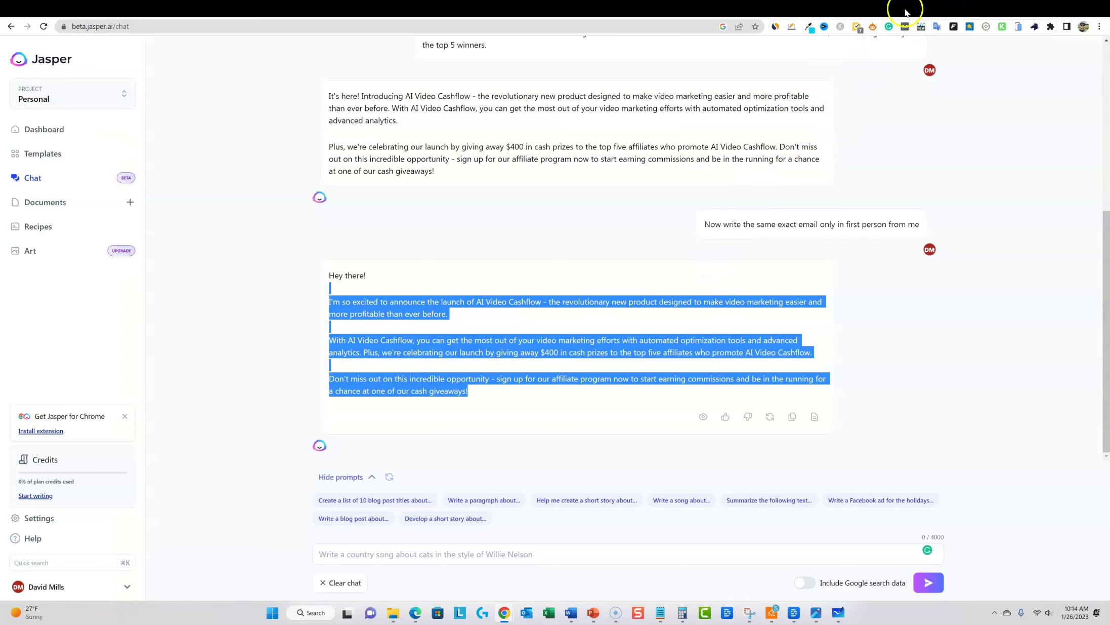
left_click(541, 360)
Switch to ChatGPT and copy the first-person affiliate email from "Hello Affiliates," through "Best," without the name placeholder
left_click(899, 9)
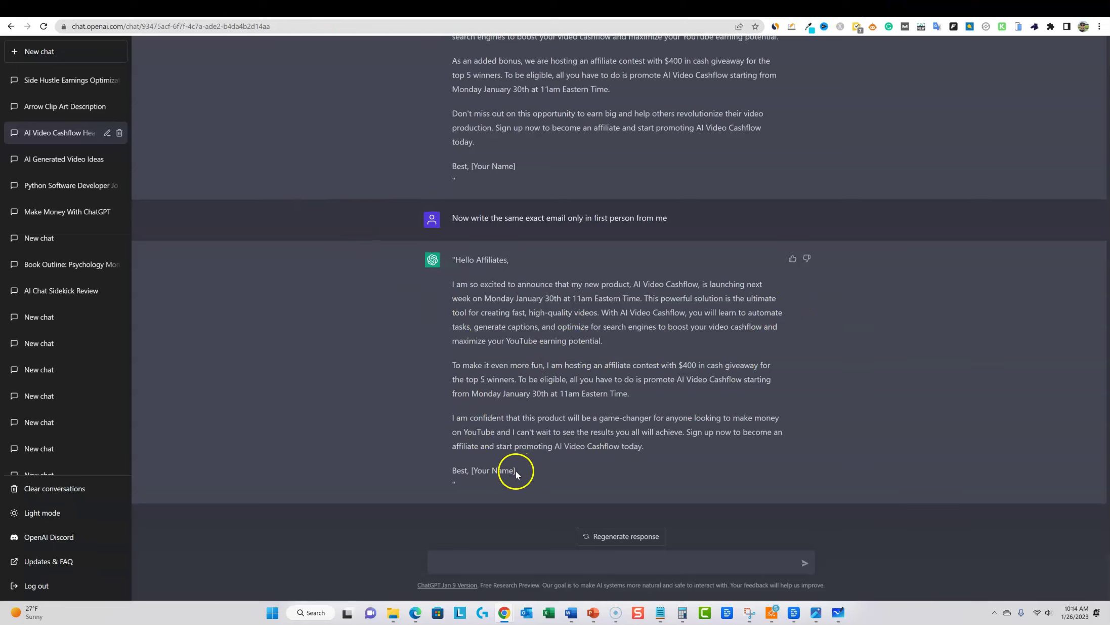
left_click_drag(490, 466, 481, 375)
left_click(491, 434)
left_click(468, 472)
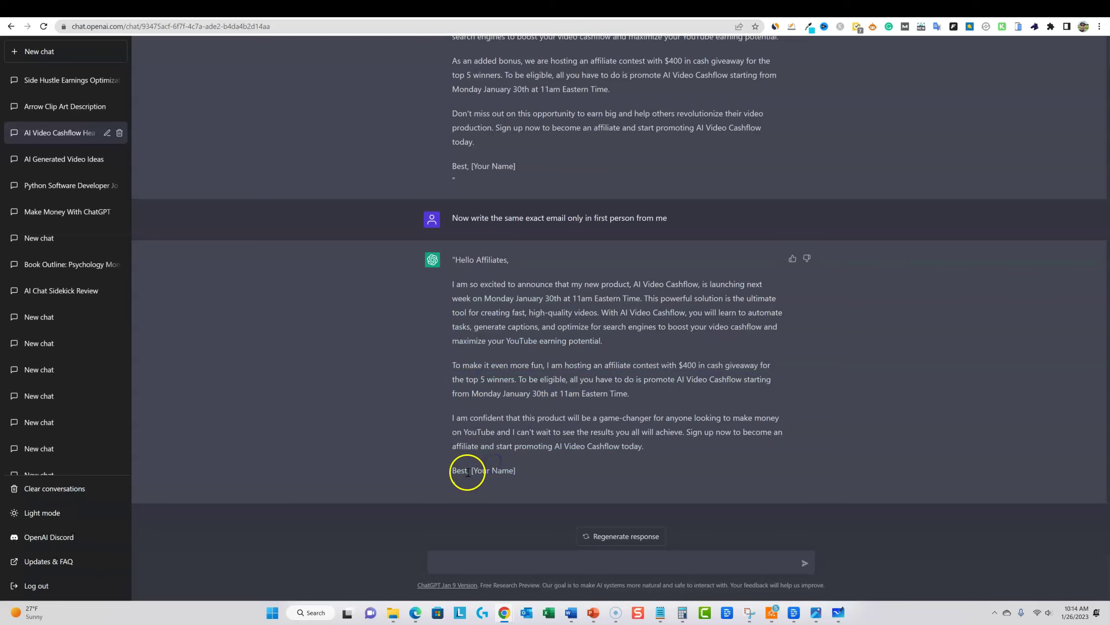
left_click_drag(469, 472, 458, 261)
key("ctrl+c")
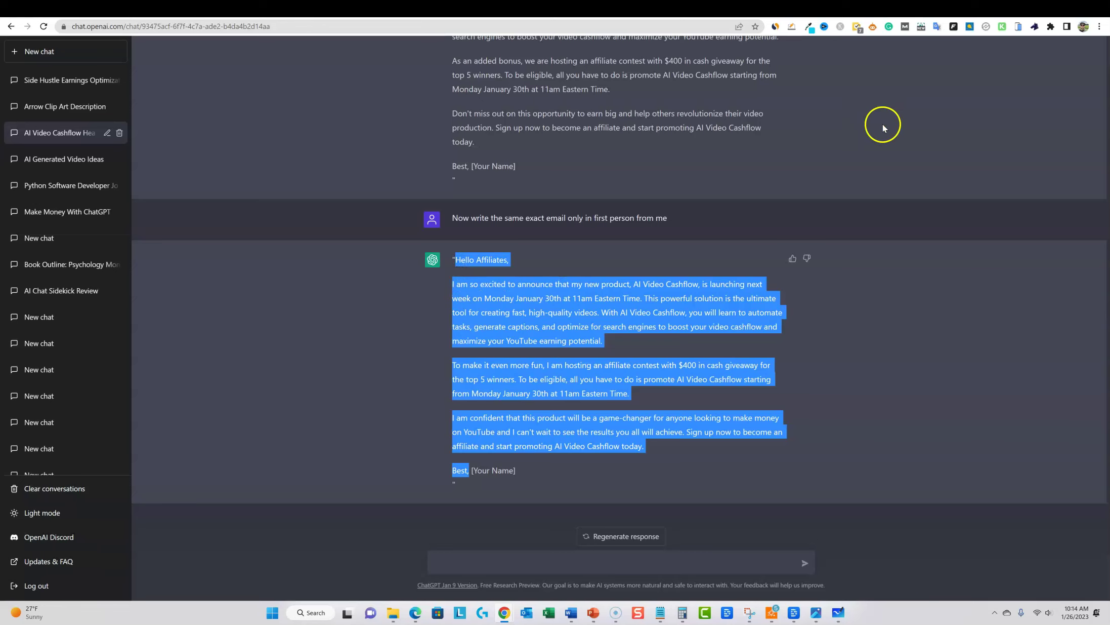
Switch to Originality.AI and run a new content scan on the copied ChatGPT email with only AI detection enabled
left_click(954, 10)
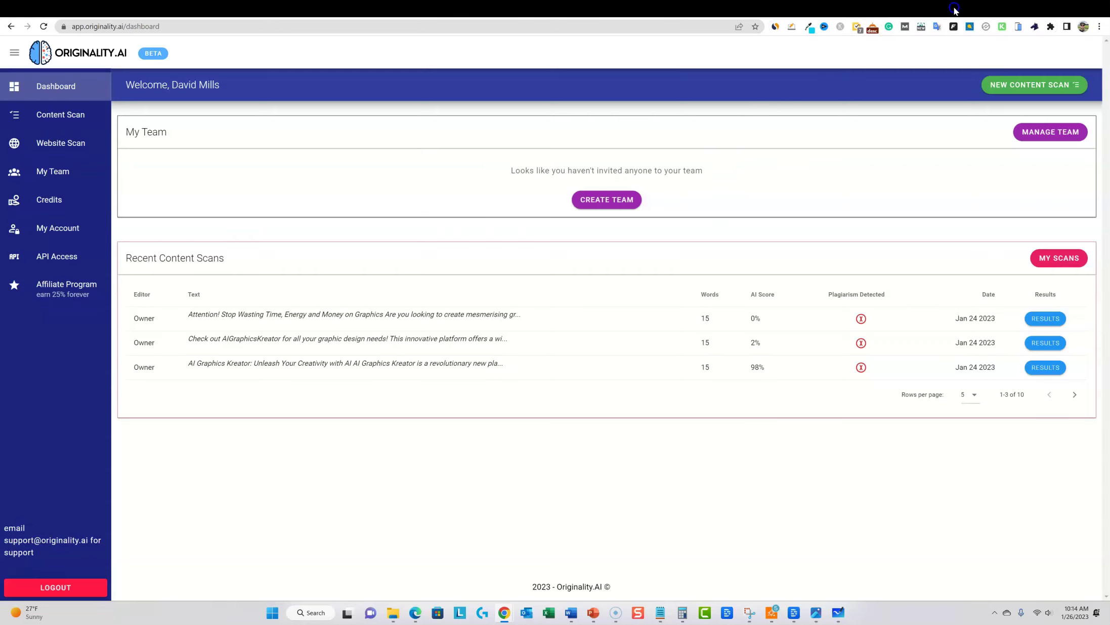
left_click(1056, 86)
left_click(572, 204)
key("ctrl+v")
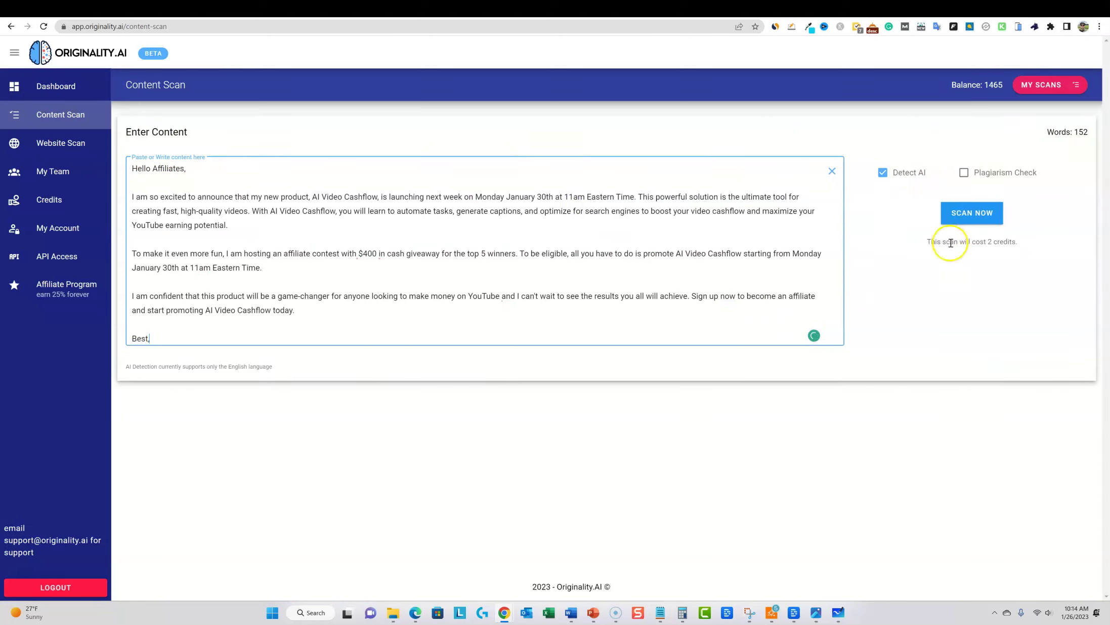
left_click(967, 212)
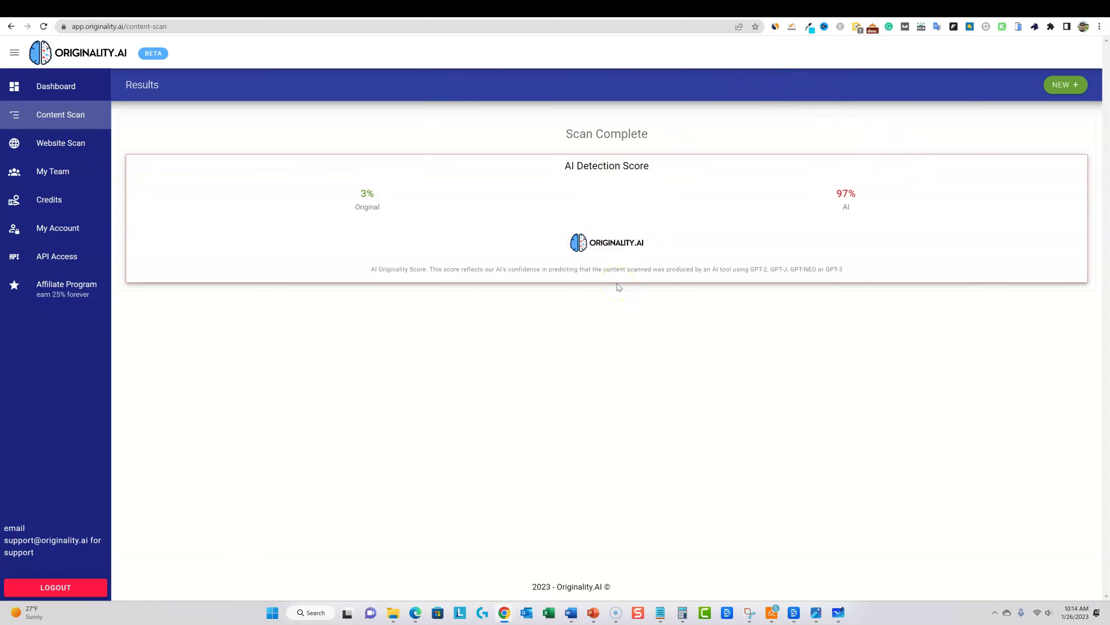
Copy Jasper Chat's first-person affiliate email and return to Originality.AI
left_click(935, 9)
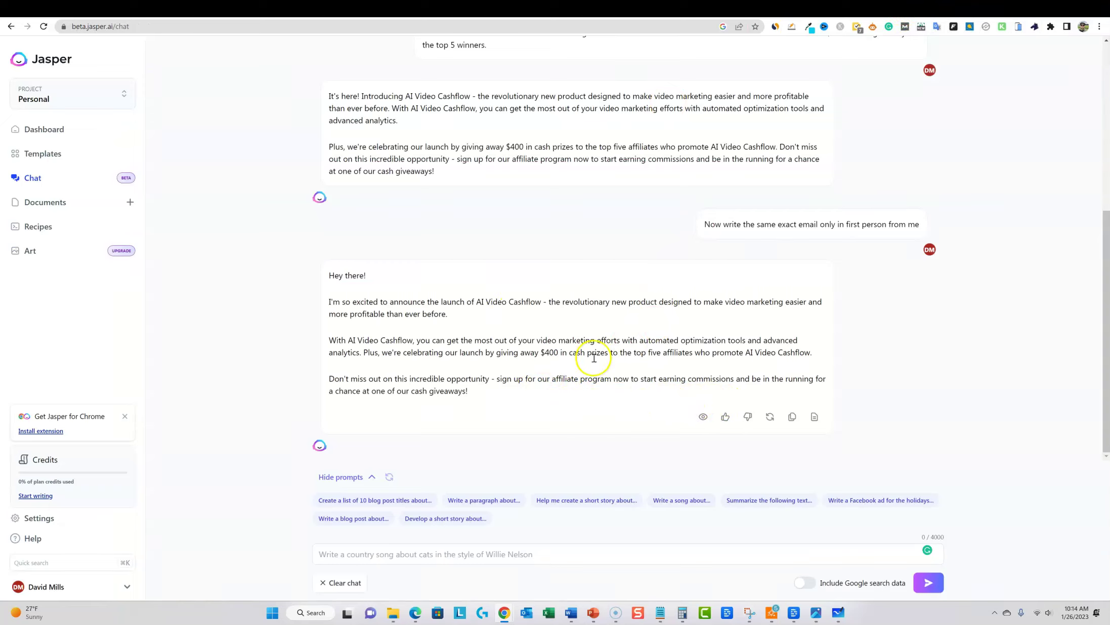
left_click(792, 416)
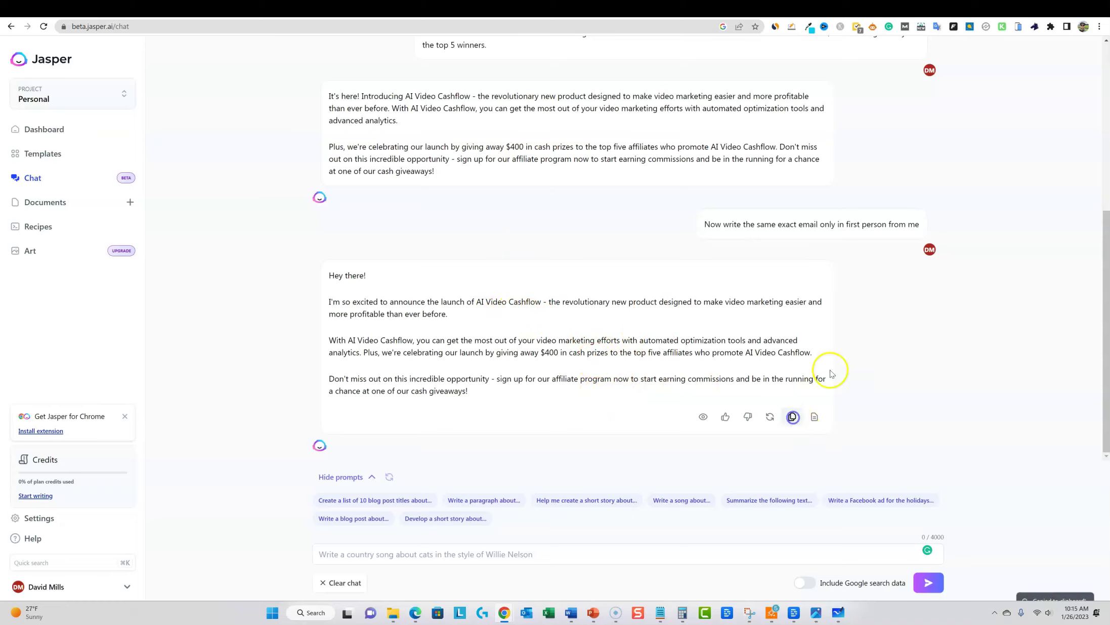
left_click(937, 26)
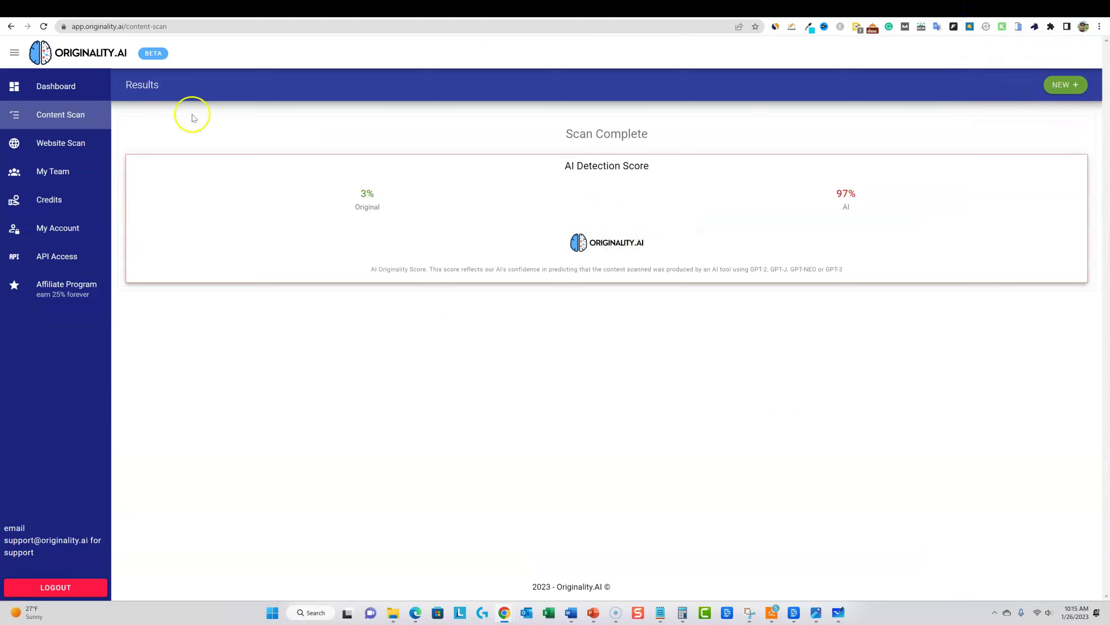
Run a new AI detection scan on the copied Jasper email and highlight its Original and AI scores
left_click(1066, 84)
left_click(611, 198)
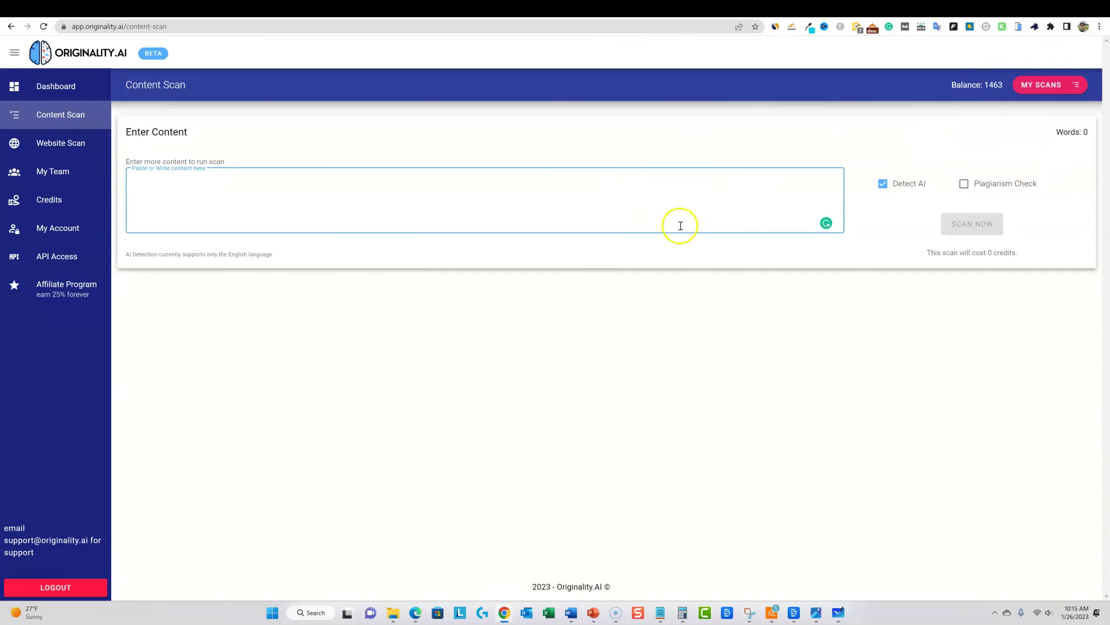
key("ctrl+v")
left_click(974, 224)
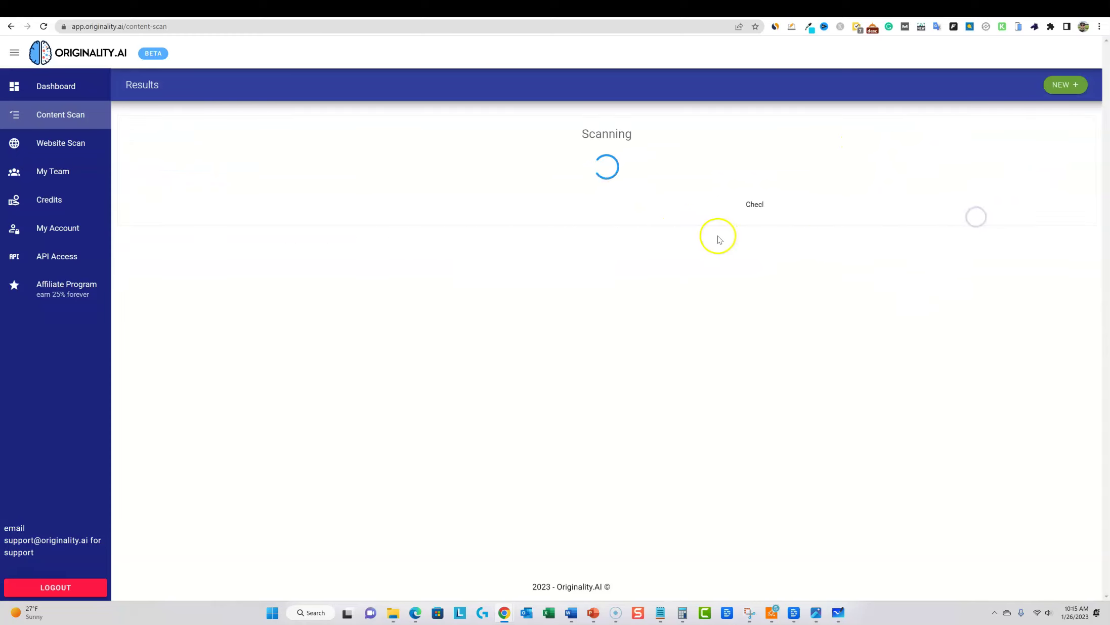
left_click_drag(358, 191, 395, 222)
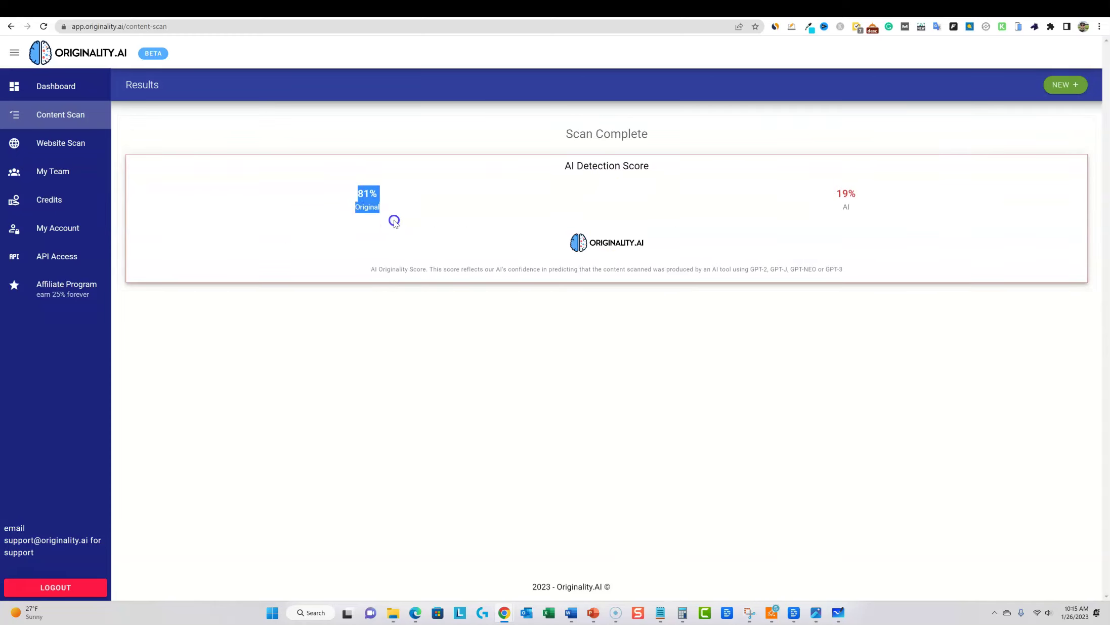
left_click_drag(838, 190, 871, 217)
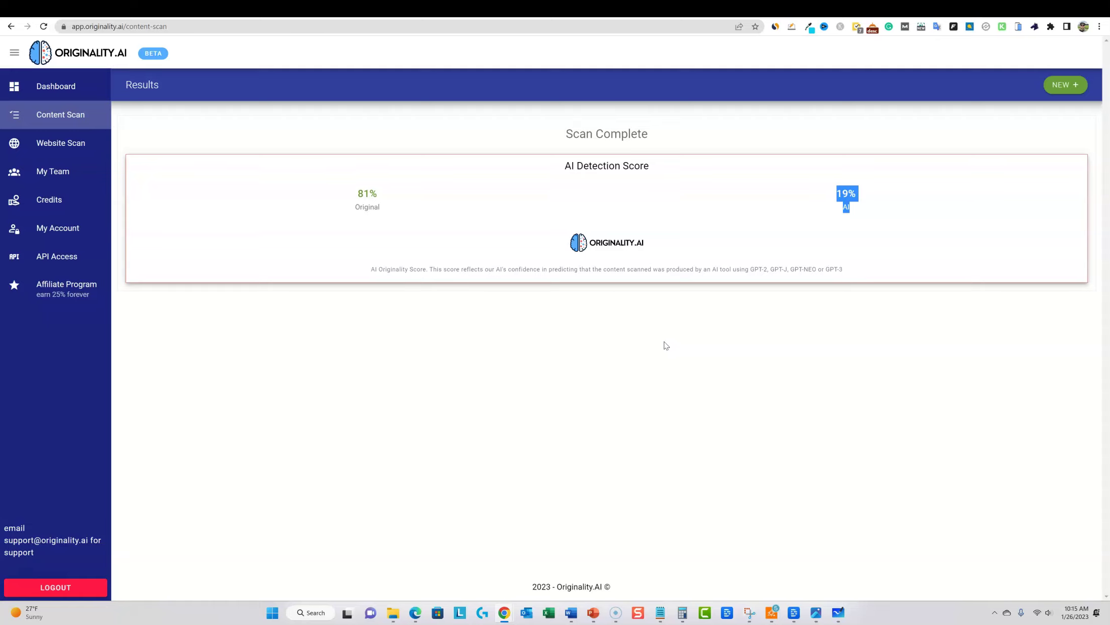
Switch to the ChatGPT conversation with the affiliate email
left_click(922, 8)
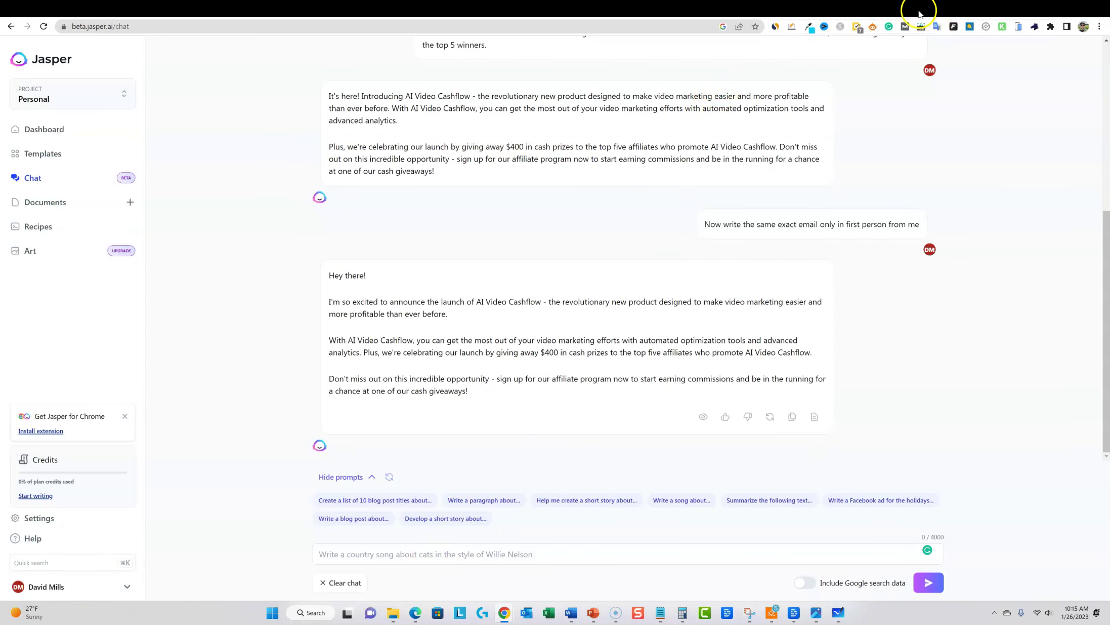
left_click(902, 9)
left_click(504, 560)
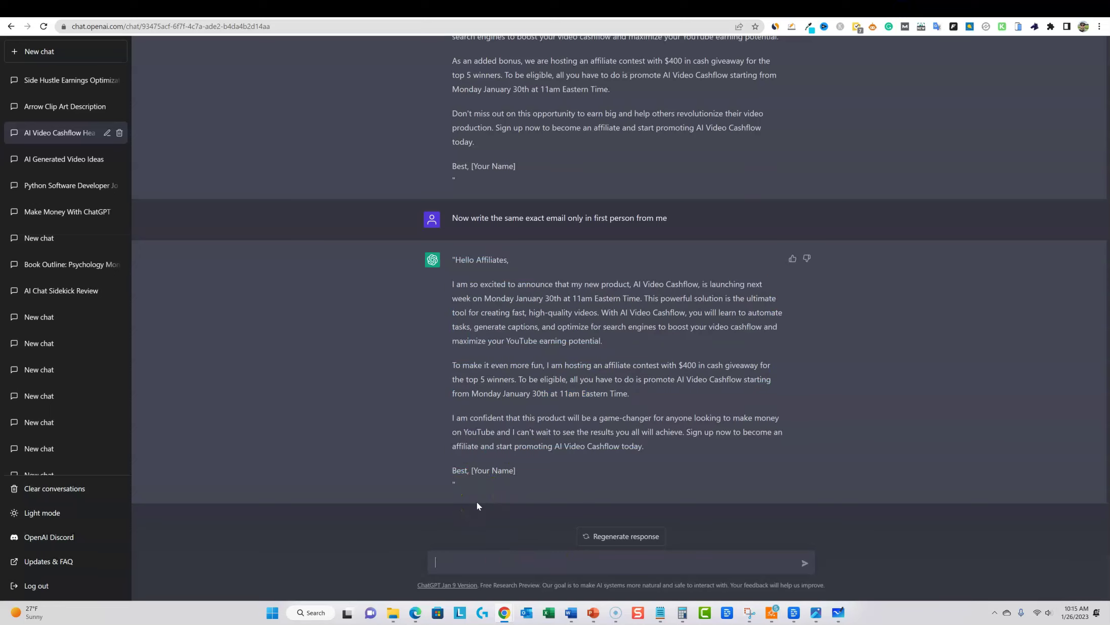
type("write me a")
key("ctrl+a")
key("BackSpace")
Start a new ChatGPT chat and write the prompt "write me an seo optimized blog post about the top 10 best treadmills for obese people"
double_click(46, 54)
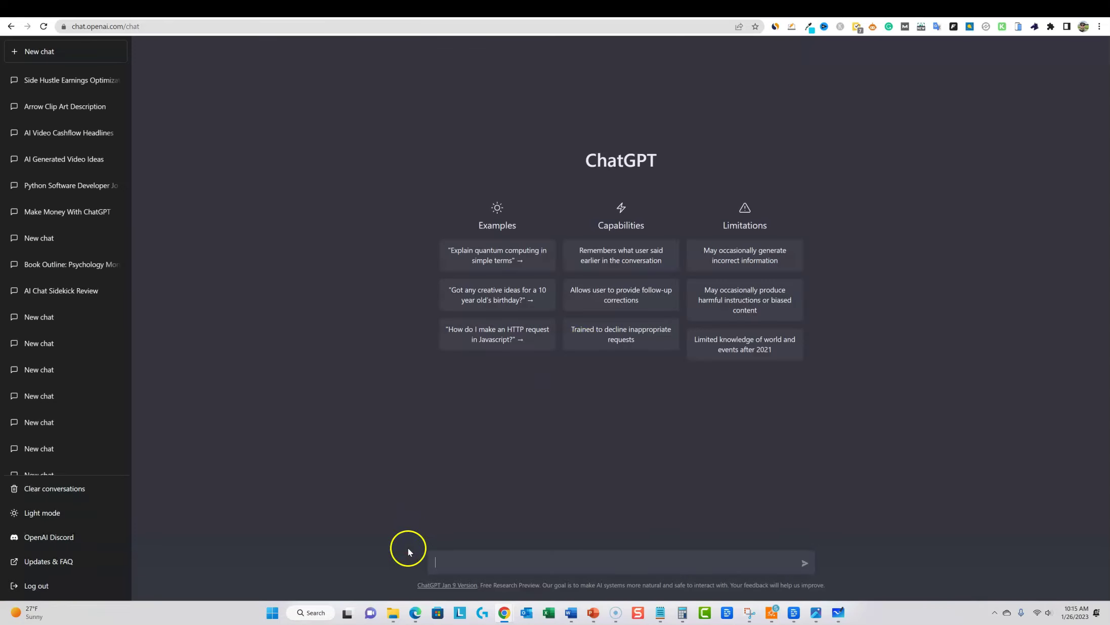
left_click(467, 567)
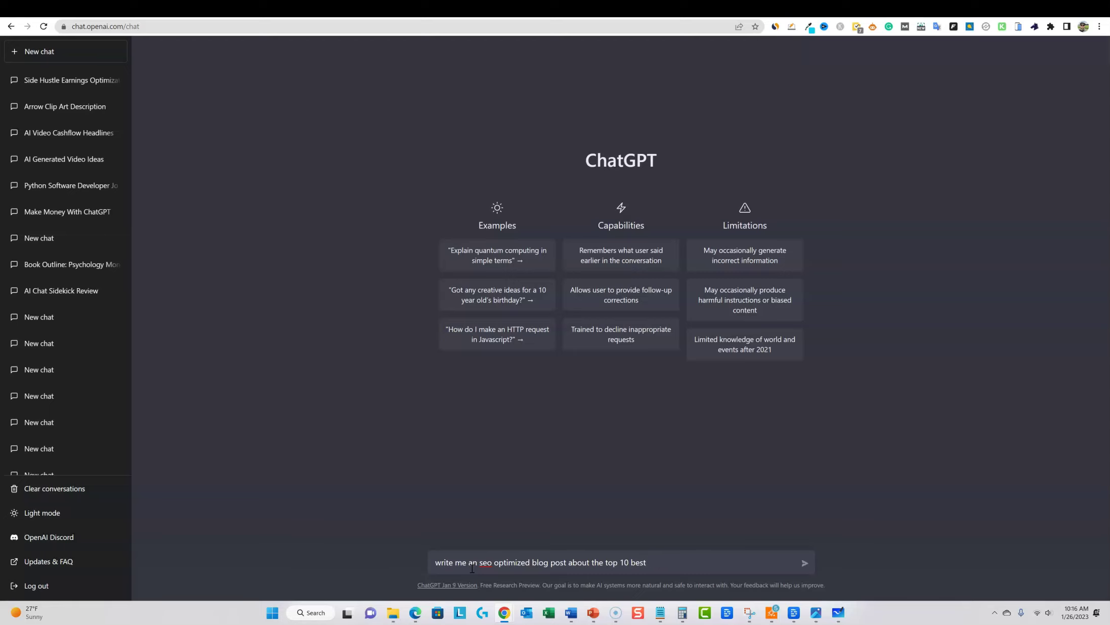
type("trea")
type("dmills")
type(" you ca")
key("BackSpace")
key("BackSpace")
key("BackSpace")
key("BackSpace")
key("BackSpace")
type("for obese people")
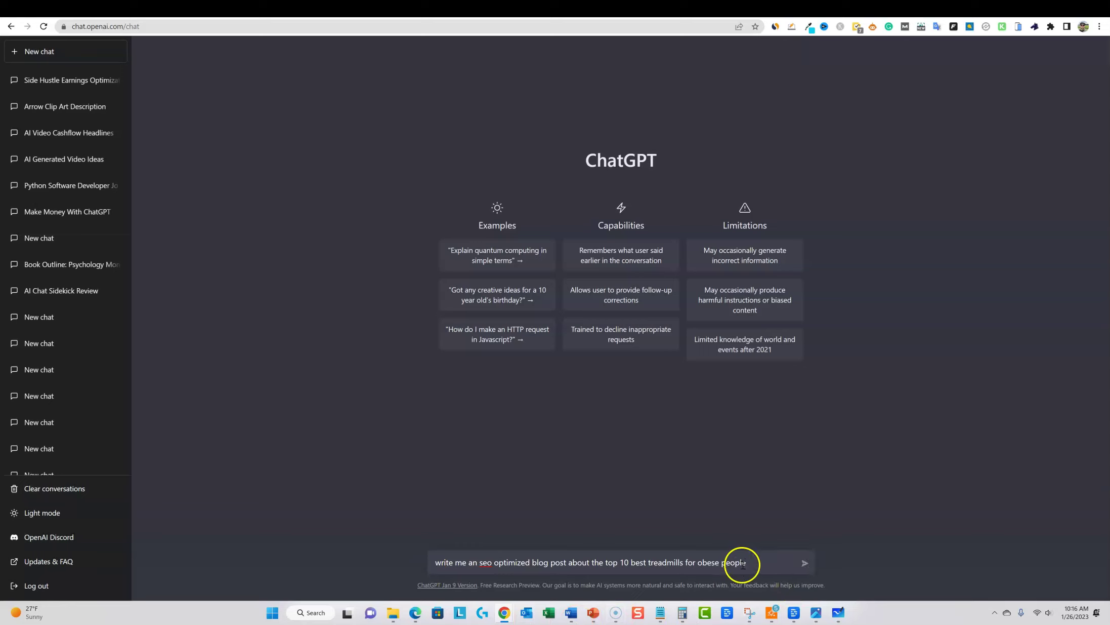
Highlight the treadmill blog post prompt, deselect it and send it to ChatGPT
left_click_drag(753, 562, 424, 566)
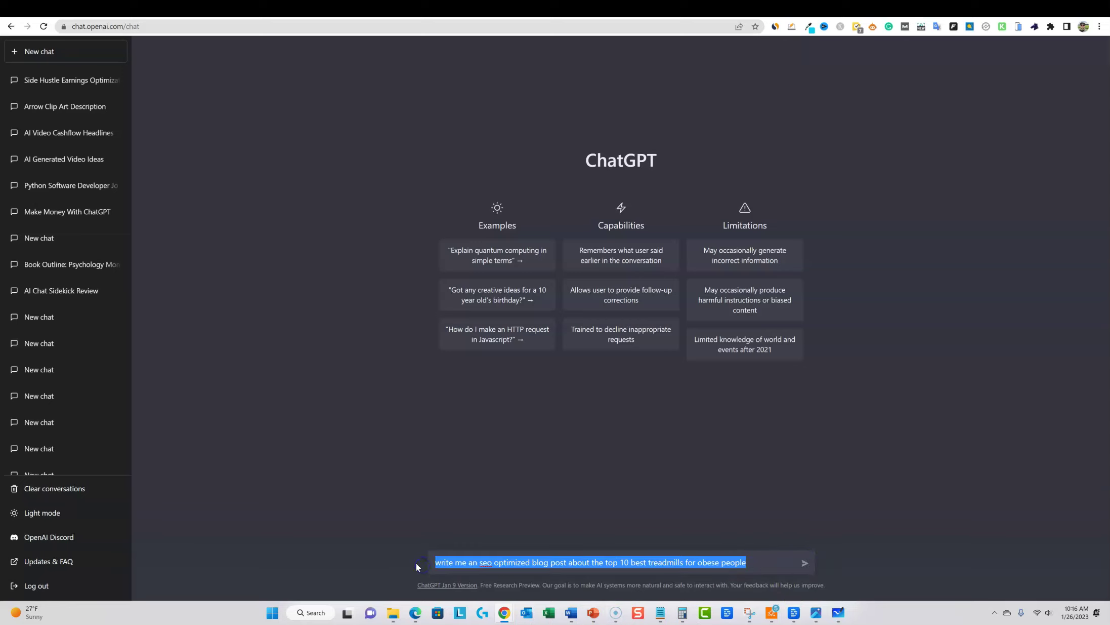
left_click(782, 564)
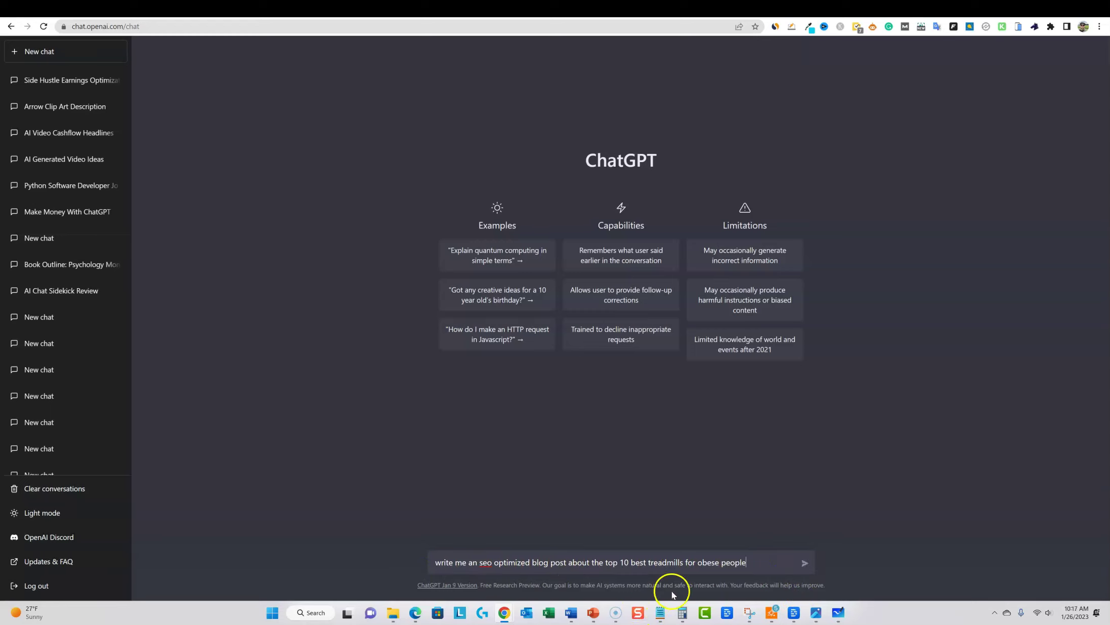
left_click(804, 562)
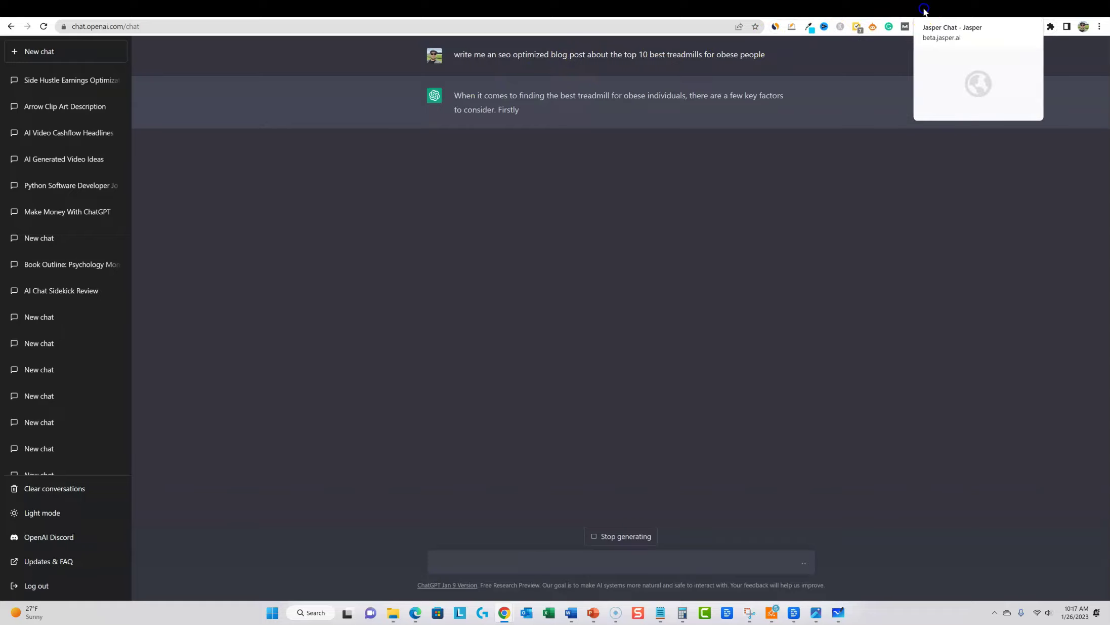
Switch to Jasper Chat, clear its affiliate email conversation and highlight the plan credits usage line
left_click(930, 9)
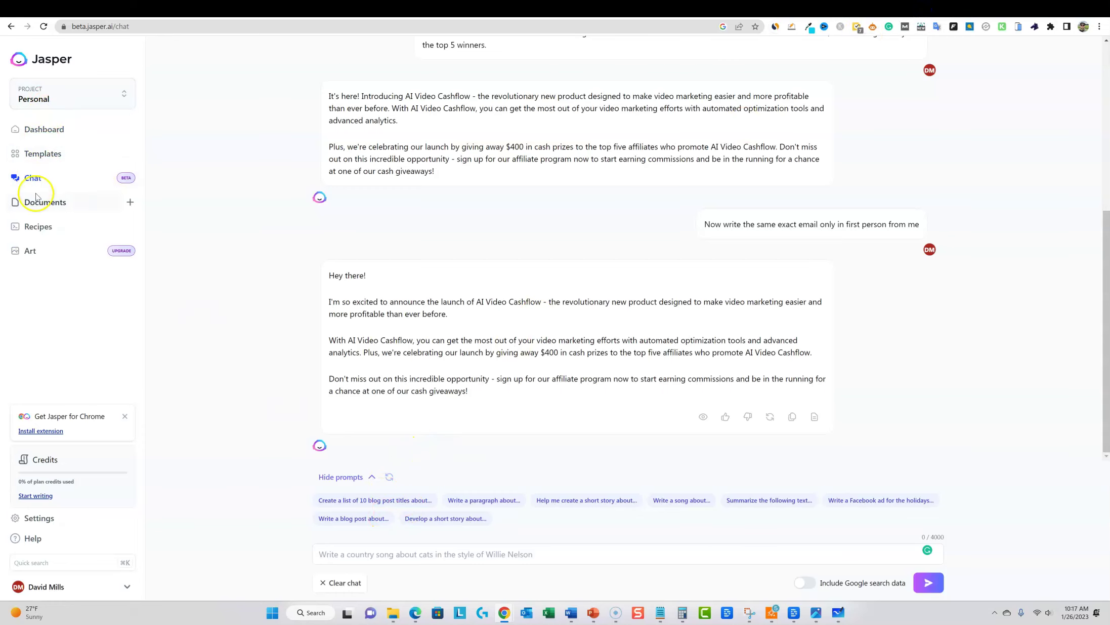
scroll(506, 263, "up", 10)
scroll(516, 215, "down", 10)
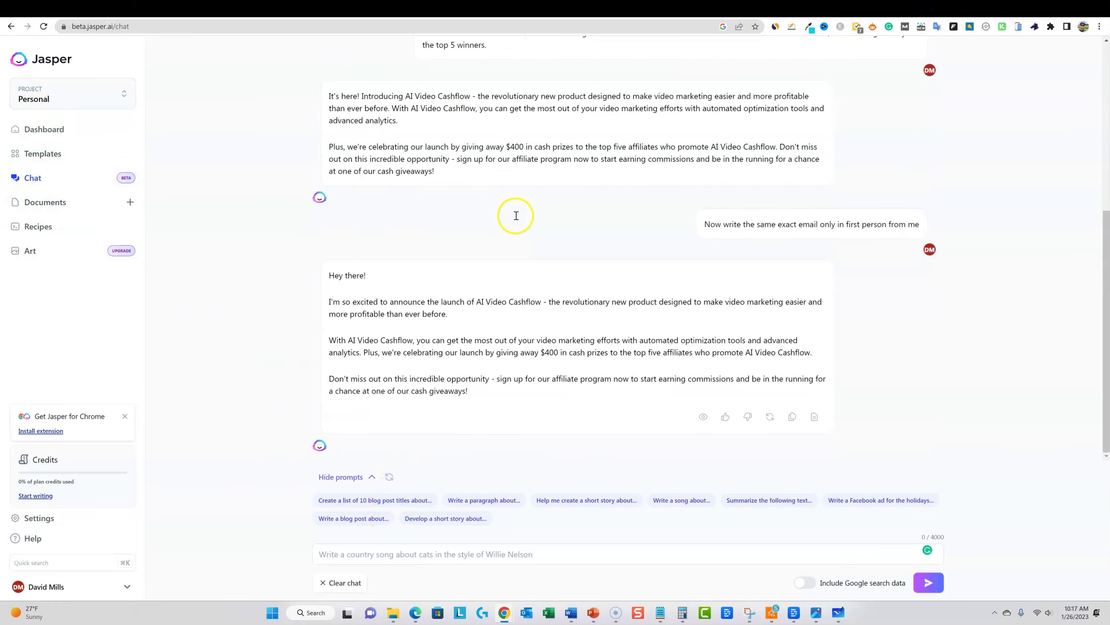
left_click(353, 583)
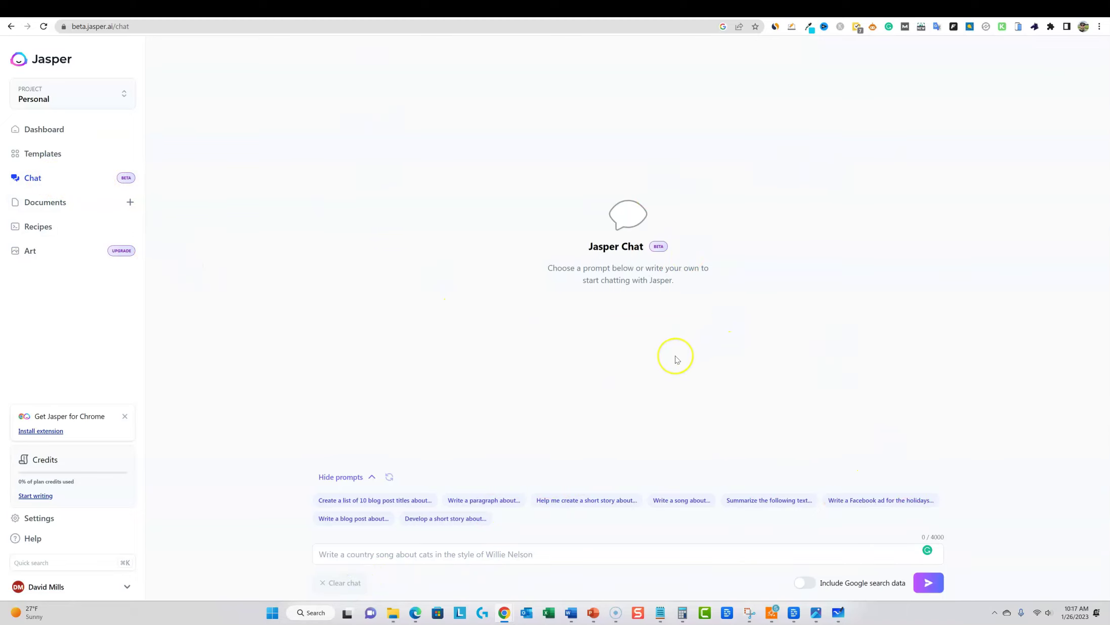
left_click(694, 366)
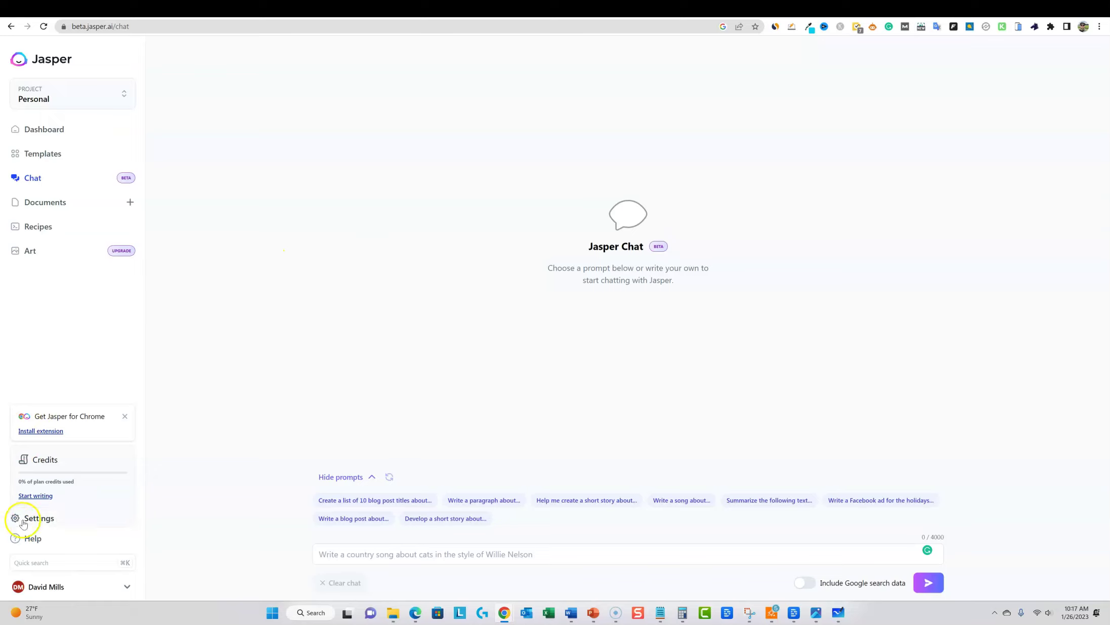
left_click_drag(75, 484, 11, 482)
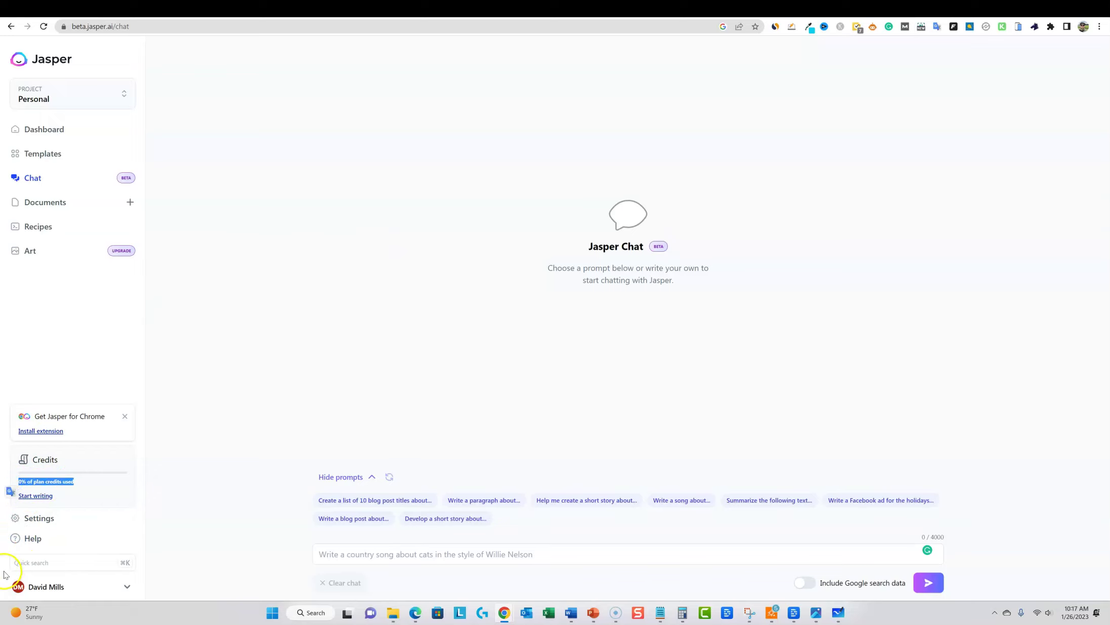
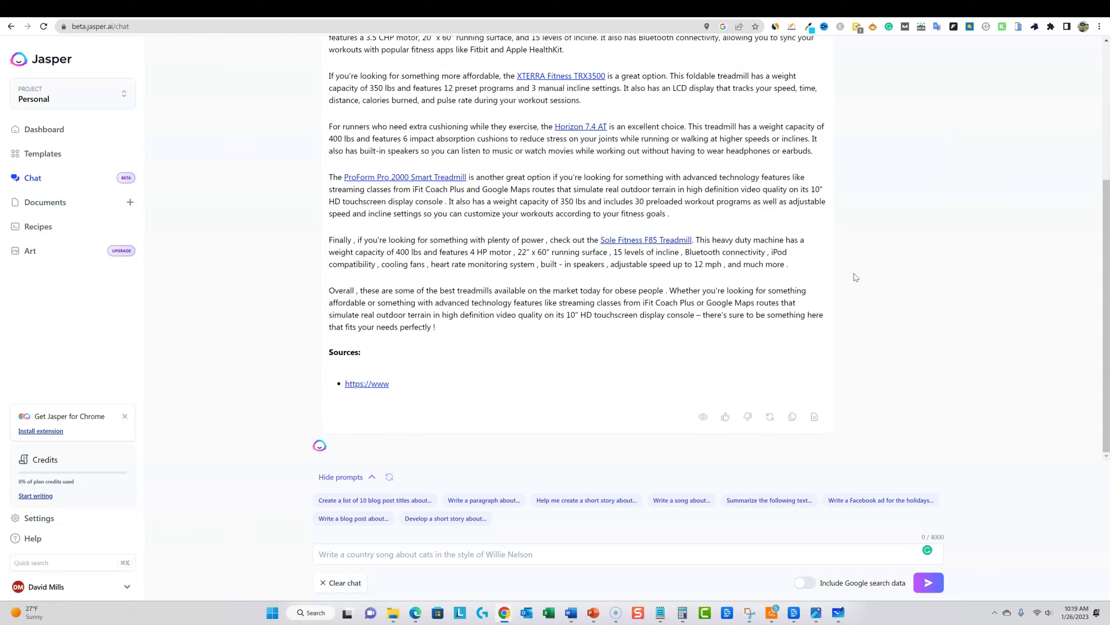
Open the "Sole Fitness F85 Treadmill" link in Jasper's blog post and return to Jasper Chat
scroll(853, 248, "up", 2)
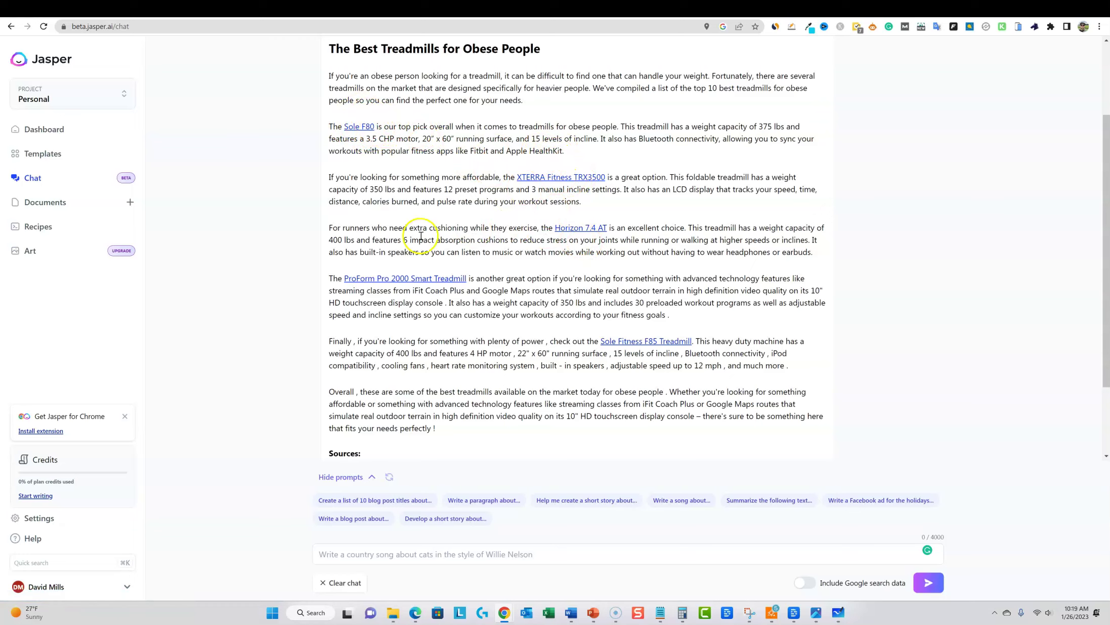
left_click(655, 342)
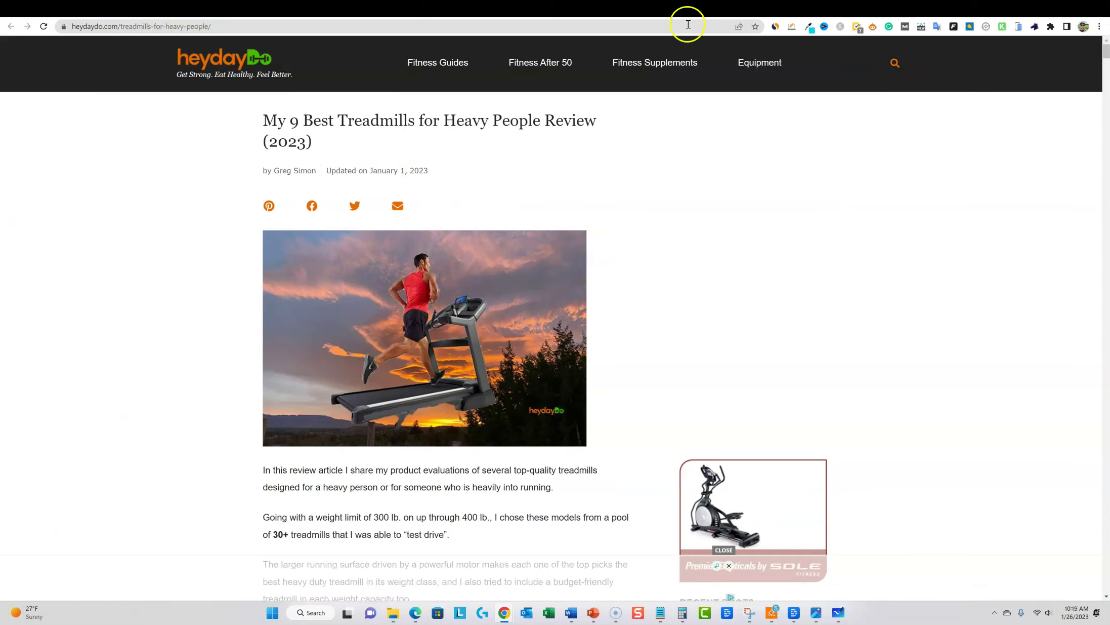
left_click(906, 9)
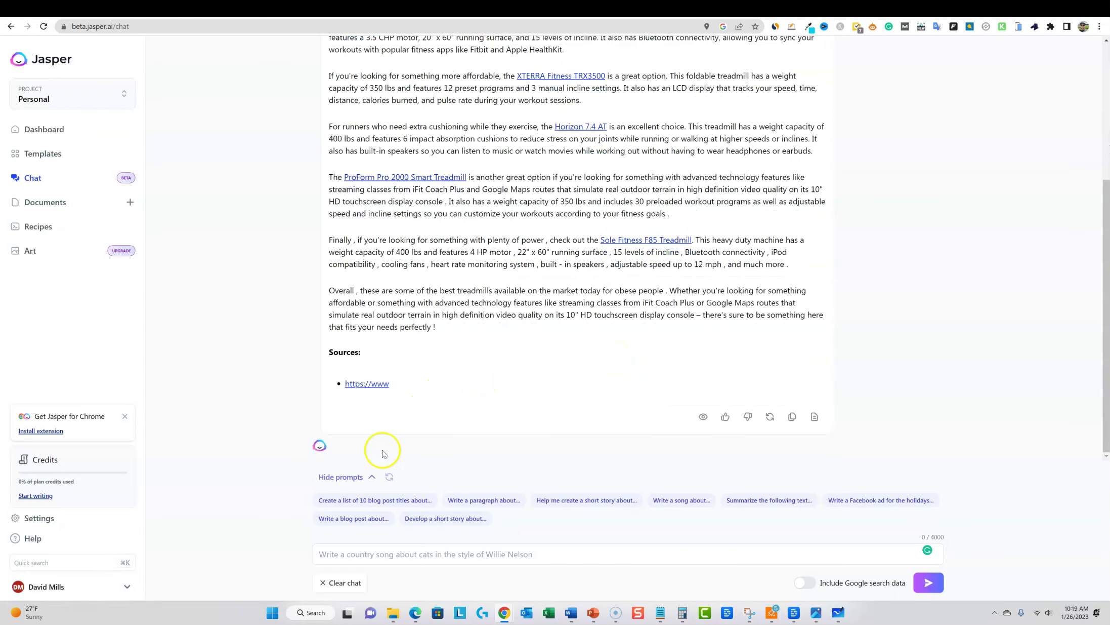
Select Jasper's whole treadmill article and count its words with Word Counter Plus
scroll(470, 420, "up", 2)
left_click_drag(461, 434, 330, 167)
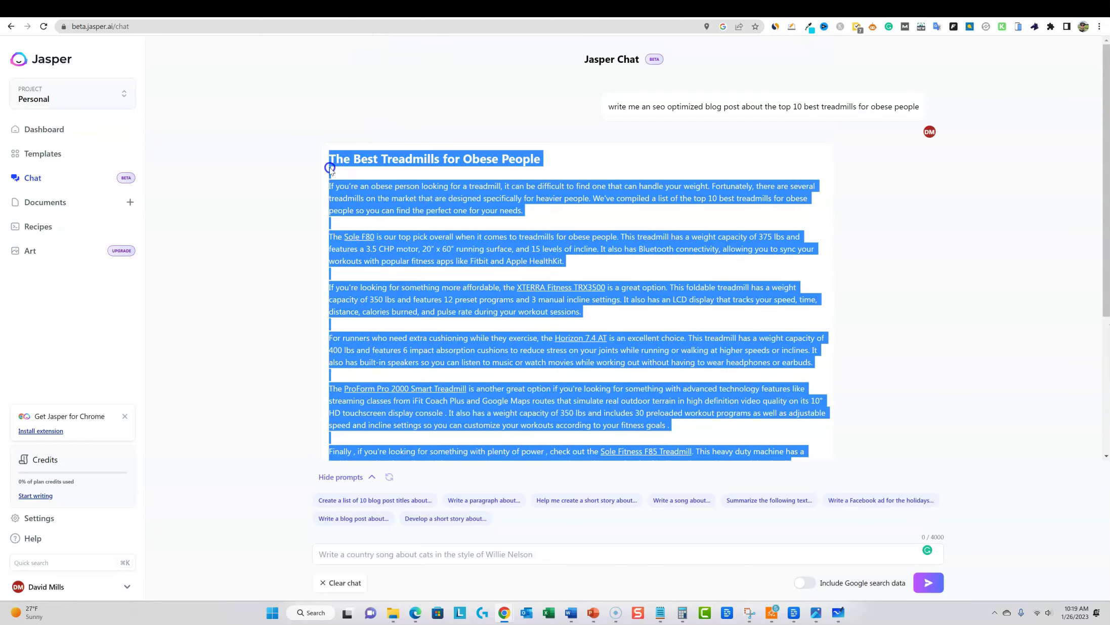
right_click(368, 198)
left_click(419, 328)
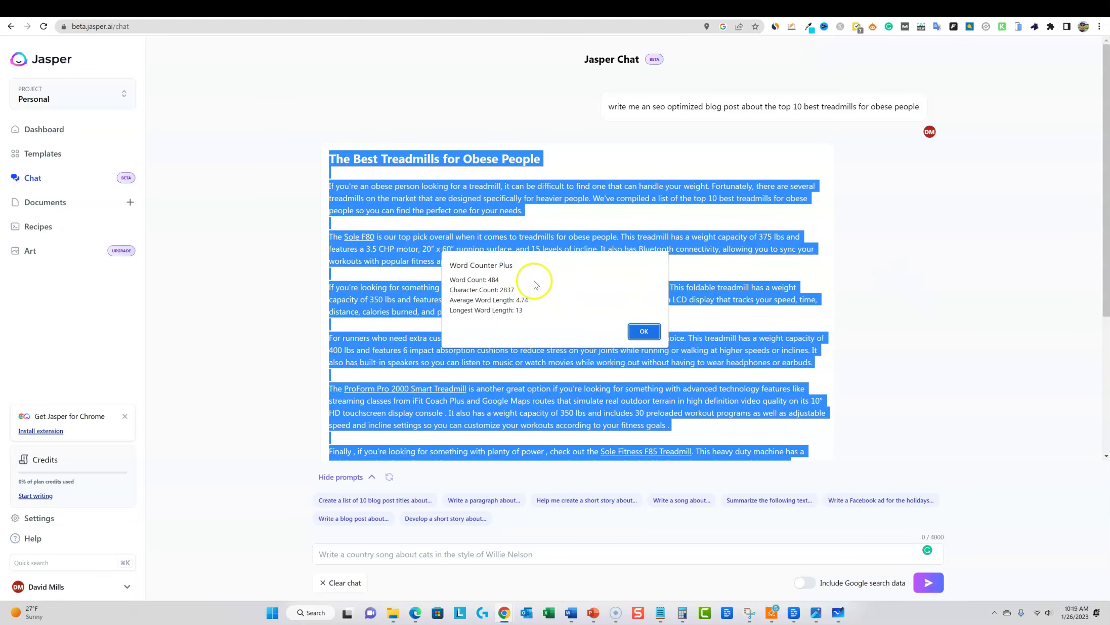
left_click(873, 273)
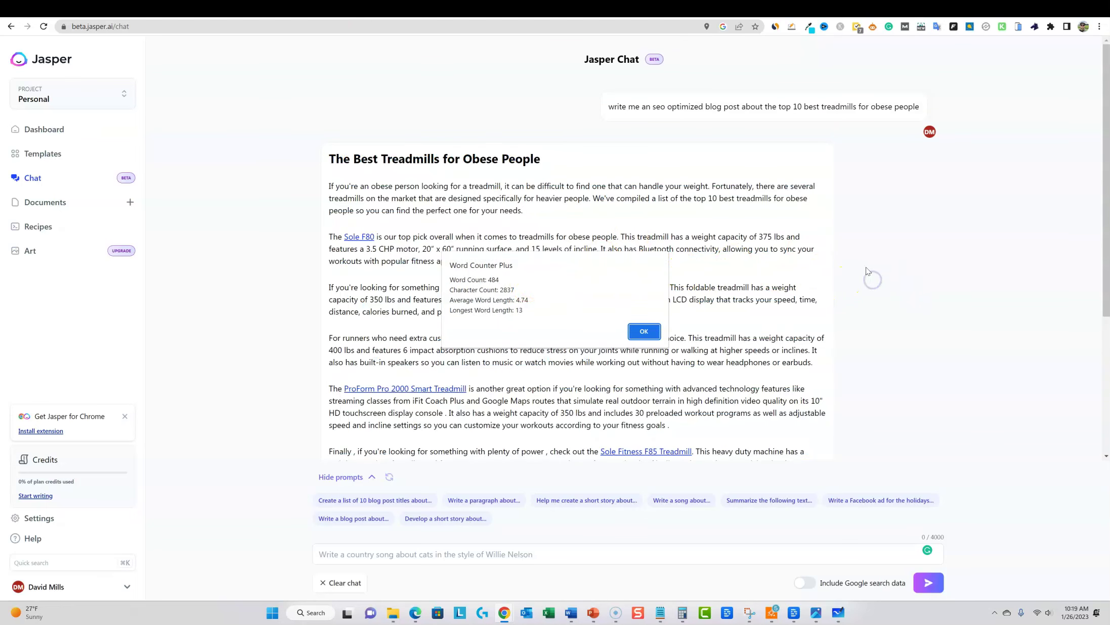
left_click(501, 283)
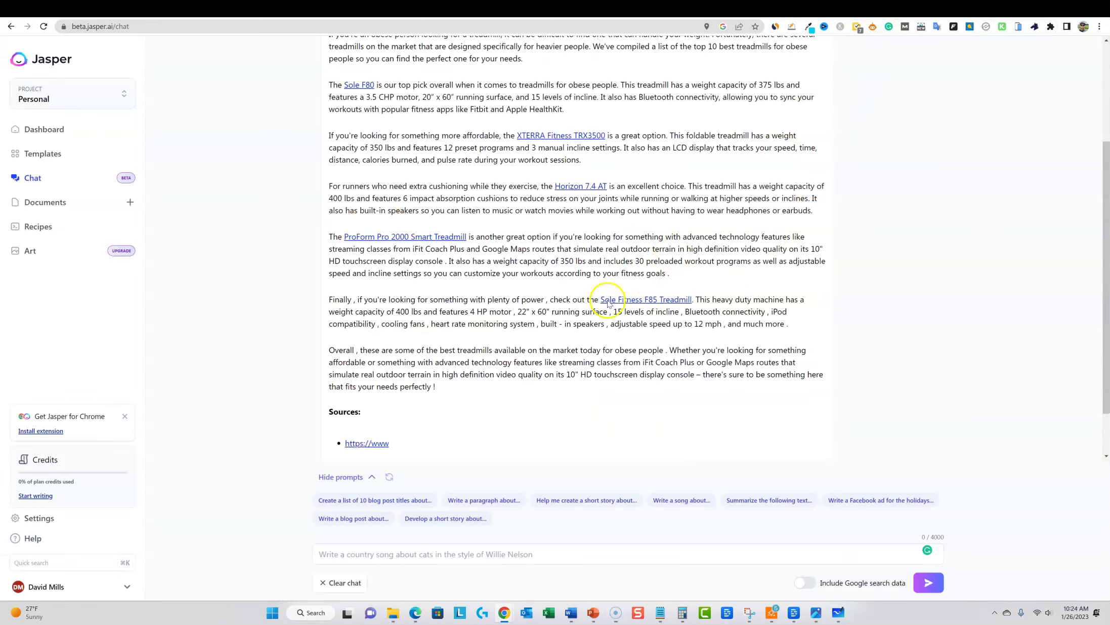
Review Jasper's article, switch to the heydaydo.com treadmill review and highlight its text on weight limits and running surface
scroll(597, 296, "up", 2)
scroll(557, 314, "down", 2)
scroll(658, 297, "up", 1)
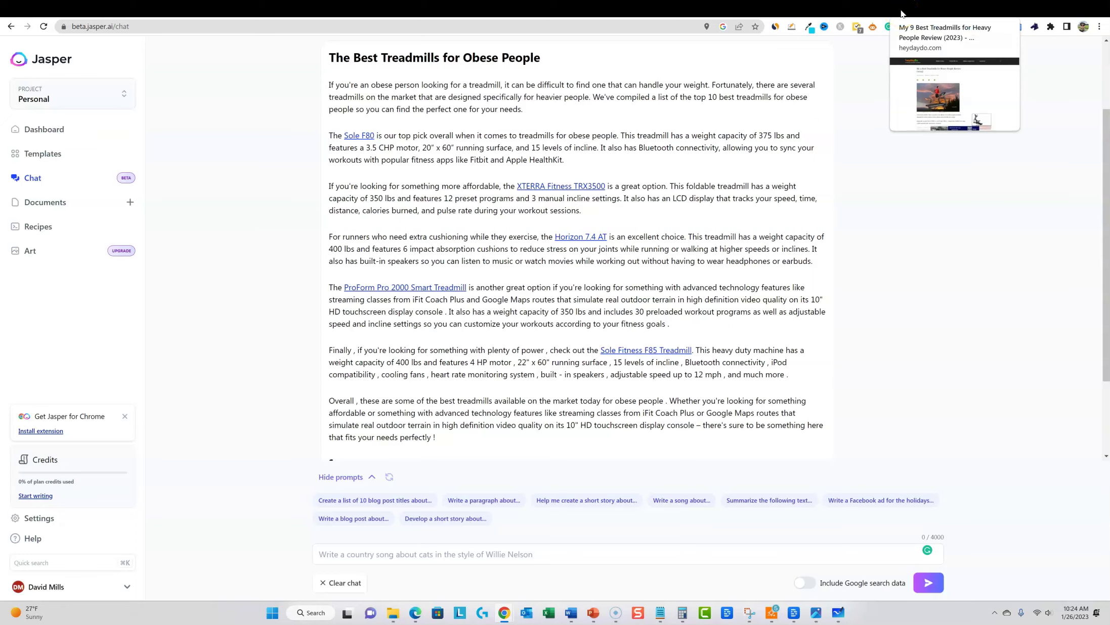
left_click(901, 12)
scroll(384, 453, "down", 2)
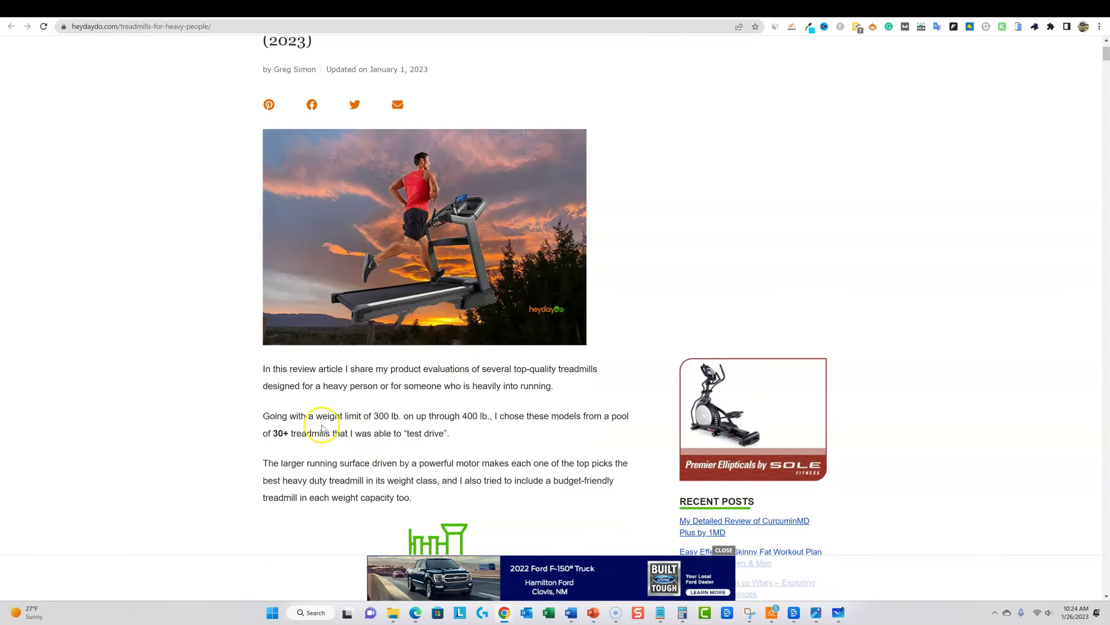
left_click_drag(270, 417, 598, 469)
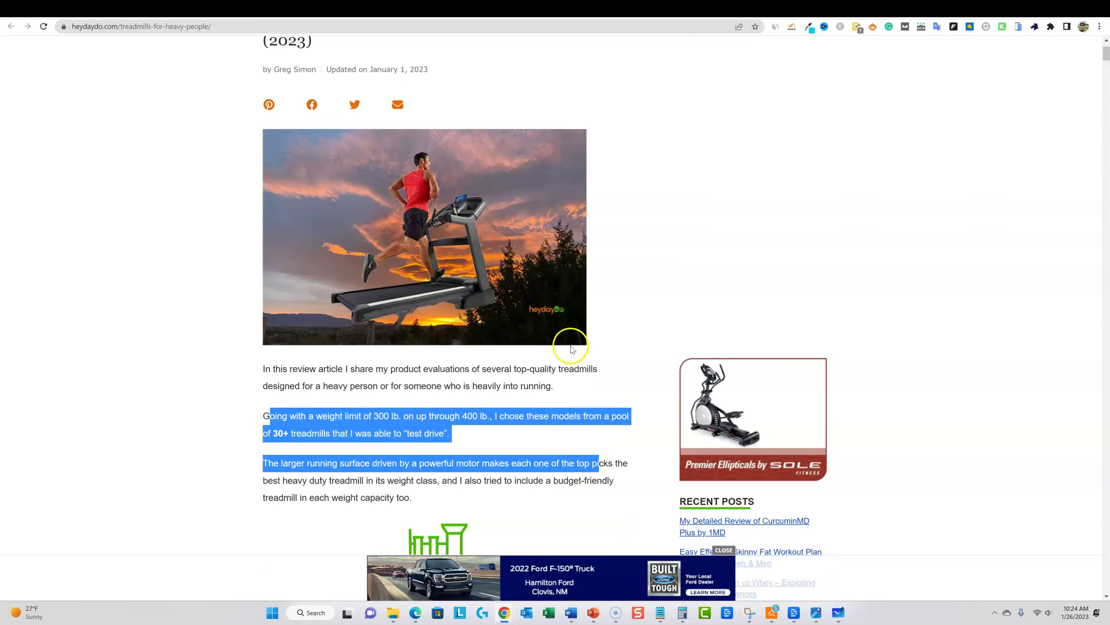
scroll(707, 286, "up", 2)
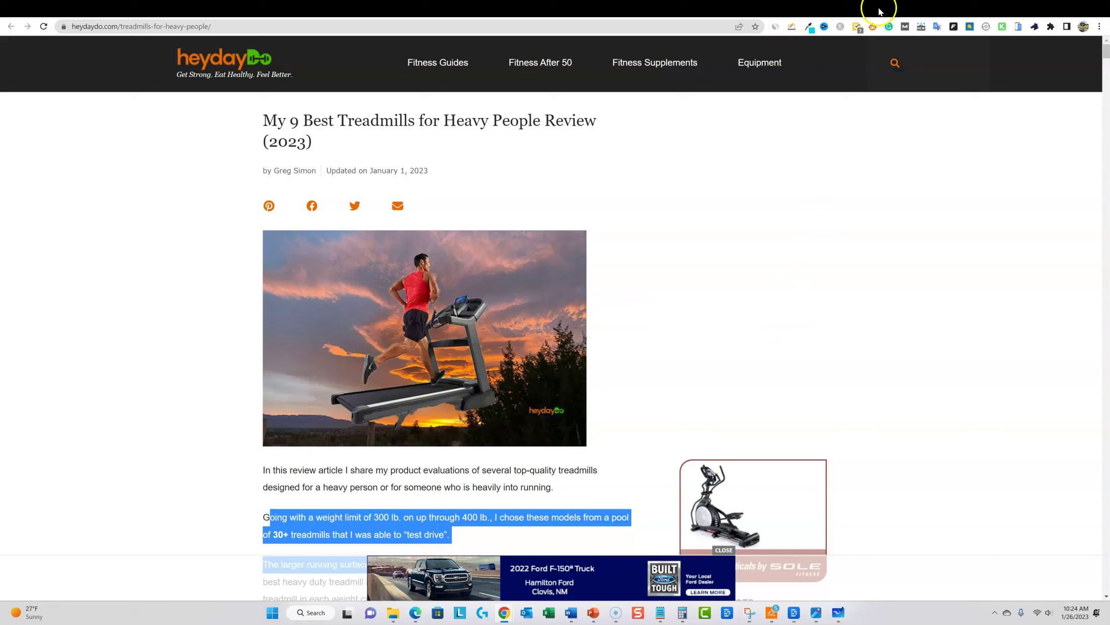
Switch to ChatGPT, select its whole treadmill article and count the words with Word Counter Plus
left_click(832, 9)
scroll(740, 260, "up", 5)
left_click_drag(456, 97, 770, 484)
right_click(610, 327)
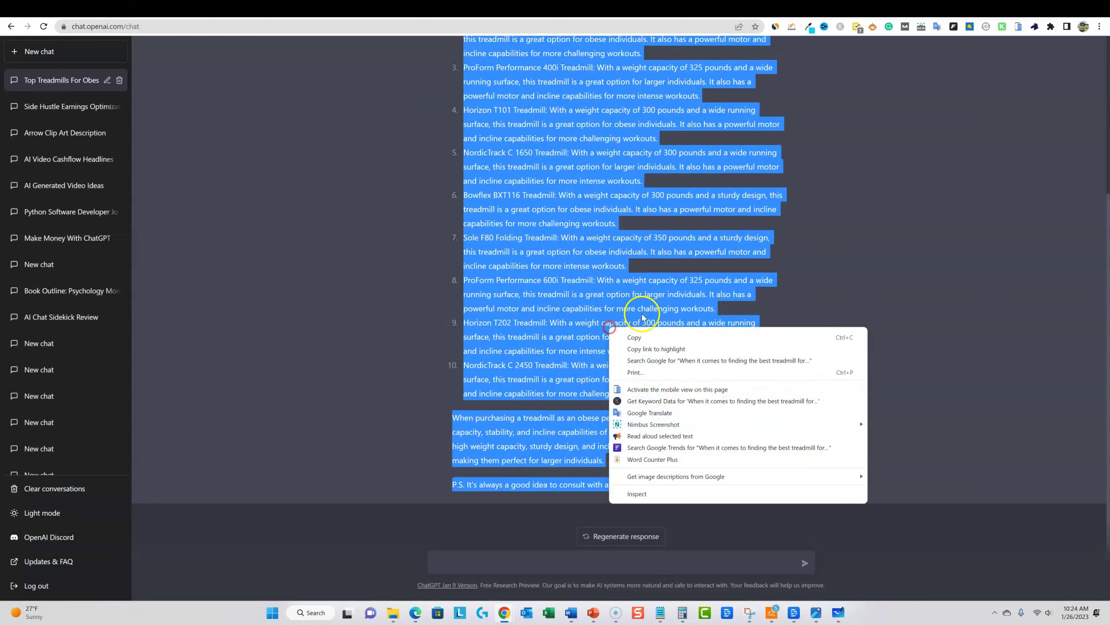
left_click(658, 459)
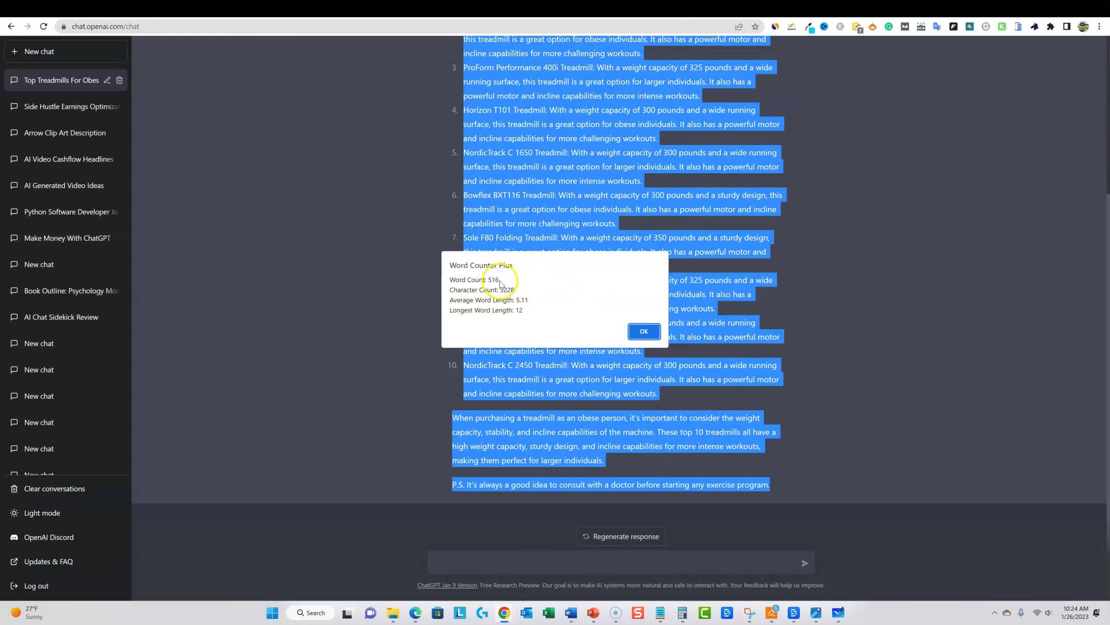
left_click(646, 332)
Highlight the numbered treadmill entries in ChatGPT's article to examine them, and clear the selection
scroll(669, 508, "up", 3)
left_click(533, 179)
scroll(488, 122, "down", 1)
left_click_drag(493, 84, 583, 350)
scroll(605, 338, "up", 2)
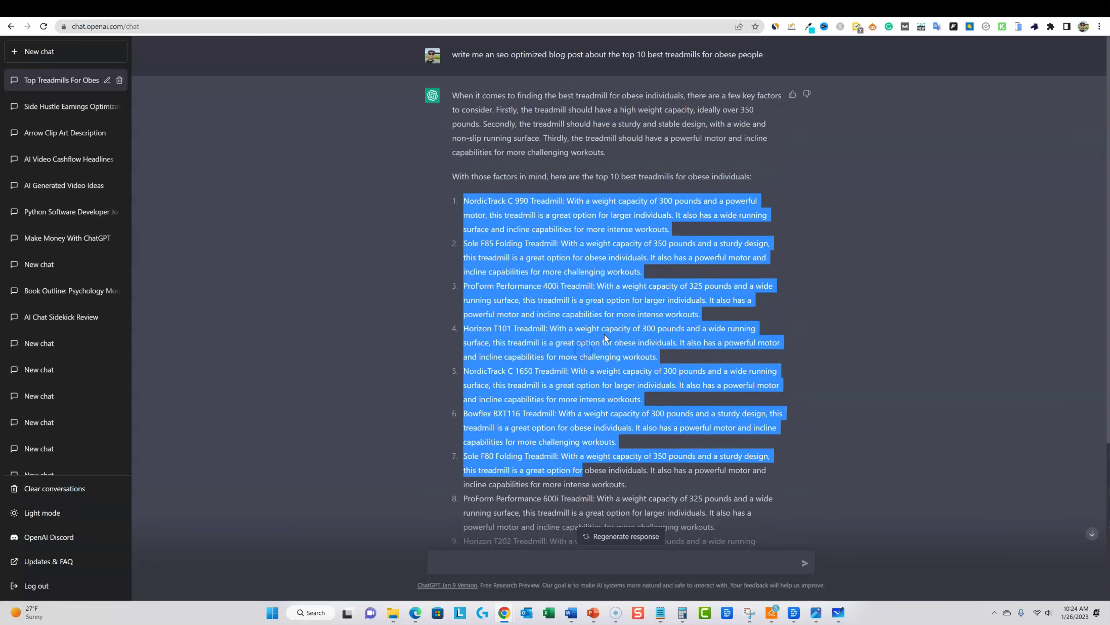
left_click(811, 245)
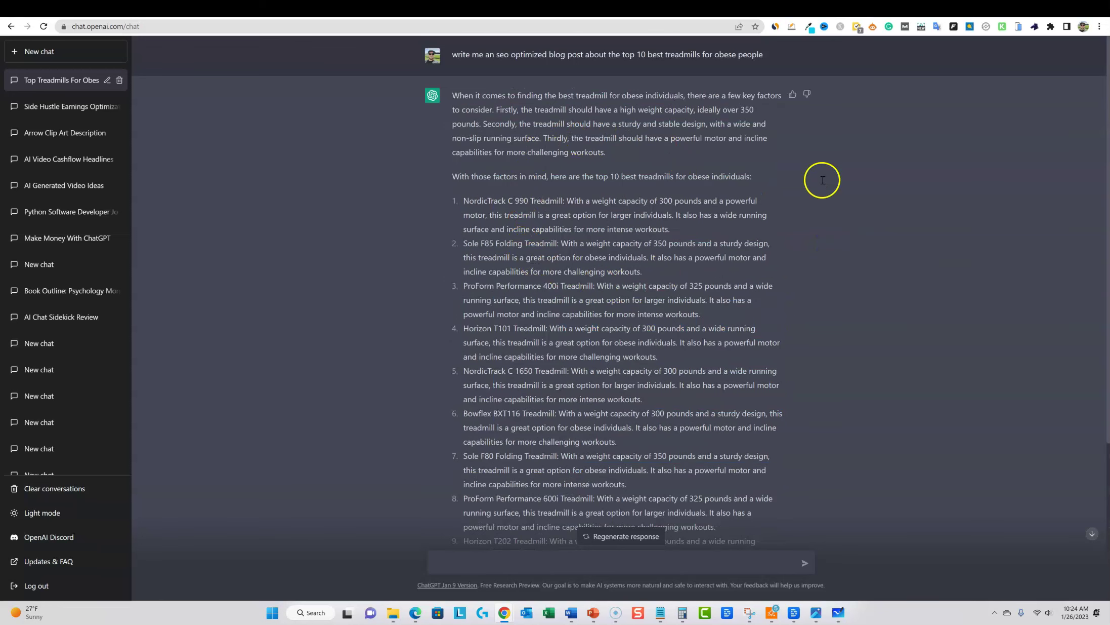
Review the wording of ChatGPT's ten treadmill entries for repetition and highlight the NordicTrack C 990 entry
scroll(604, 185, "down", 1)
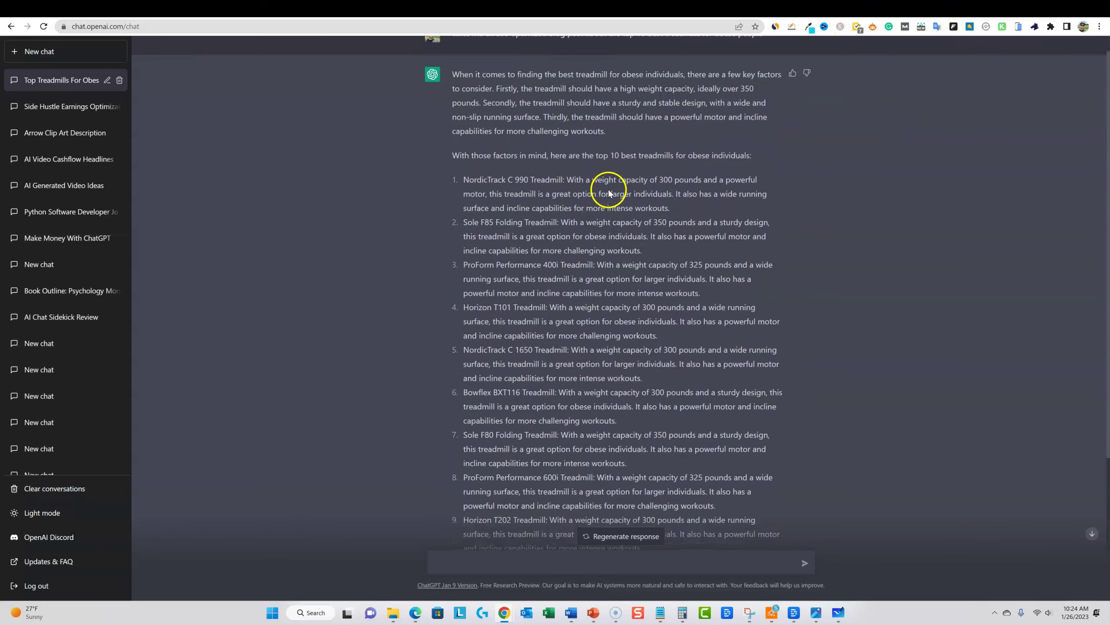
scroll(609, 190, "down", 1)
scroll(608, 186, "down", 1)
scroll(607, 186, "up", 2)
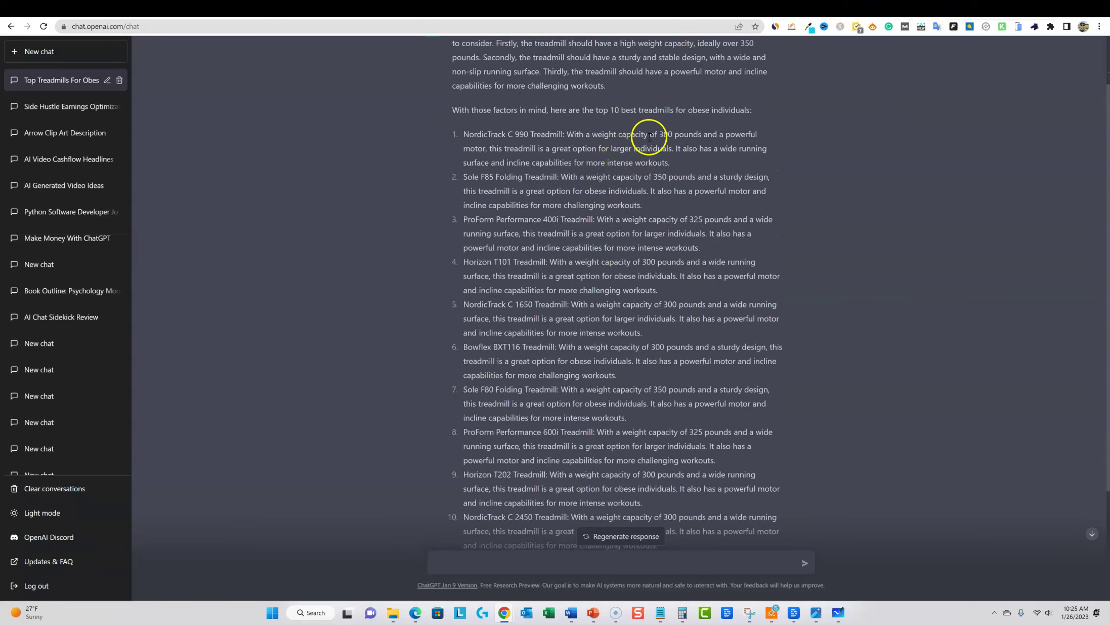
left_click_drag(676, 162, 460, 131)
scroll(545, 268, "down", 3)
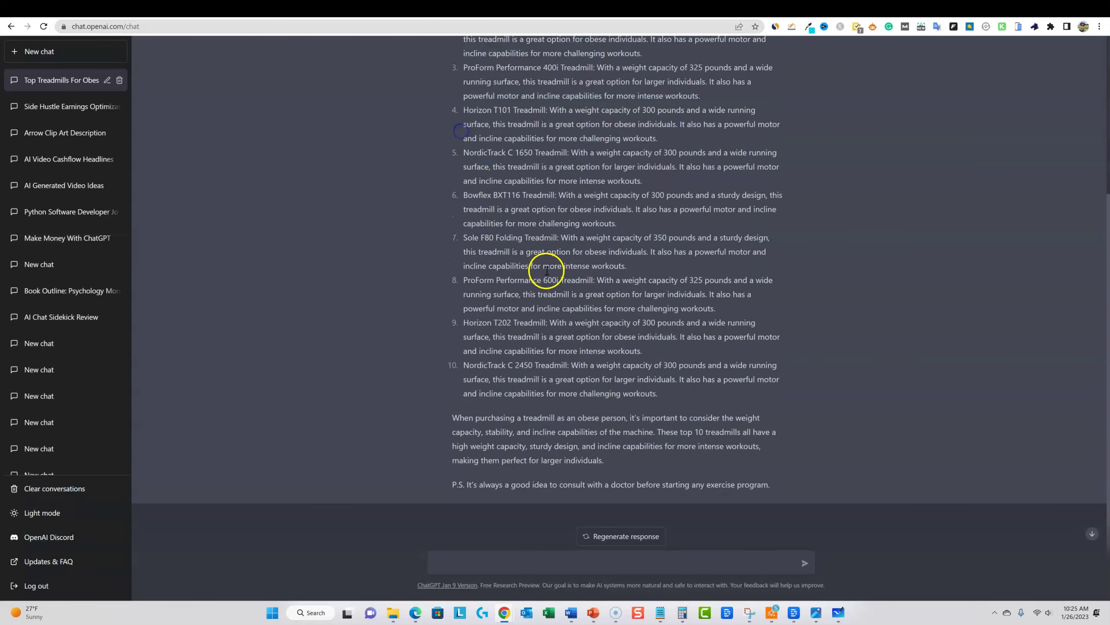
scroll(653, 385, "up", 4)
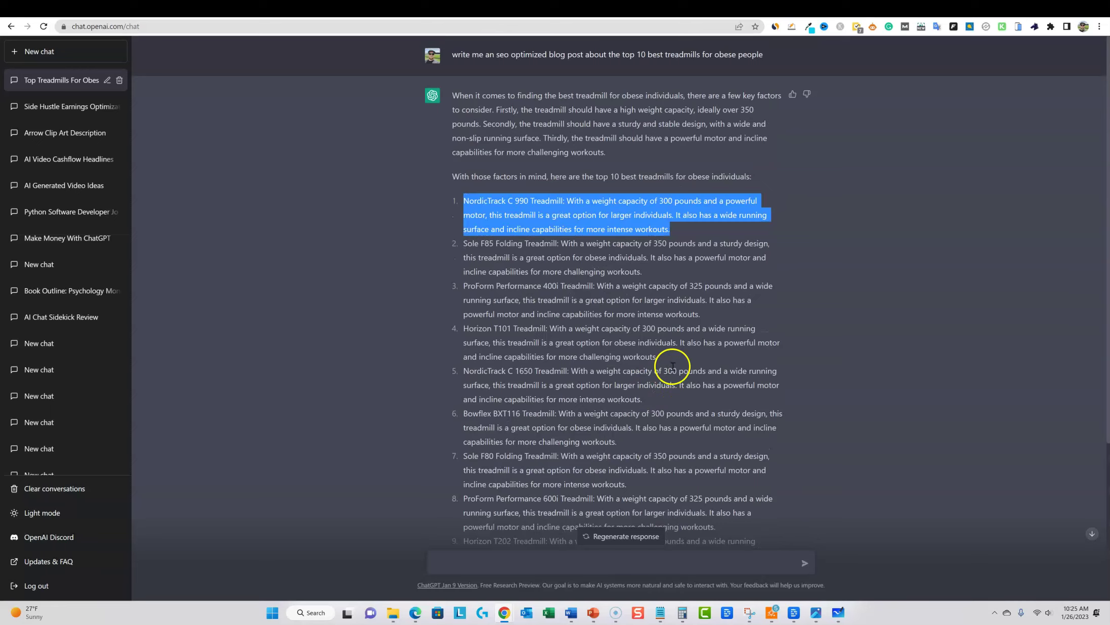
scroll(526, 201, "down", 2)
scroll(666, 404, "down", 1)
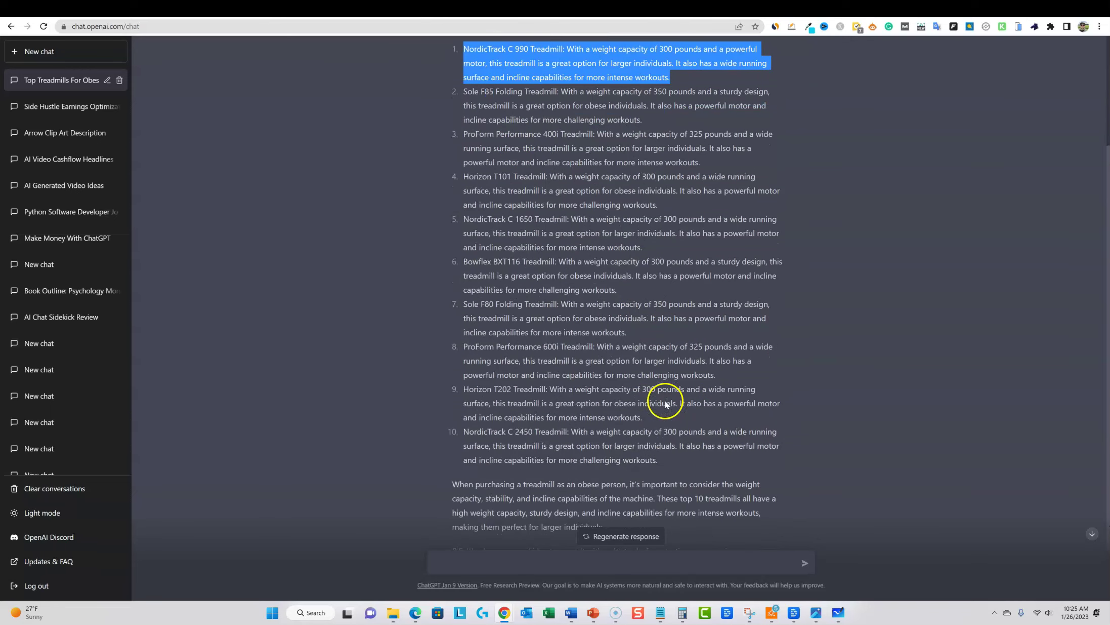
scroll(666, 403, "up", 2)
Switch to Jasper Chat, ask it to "rewrite in a list style format" and check the reply
left_click(873, 12)
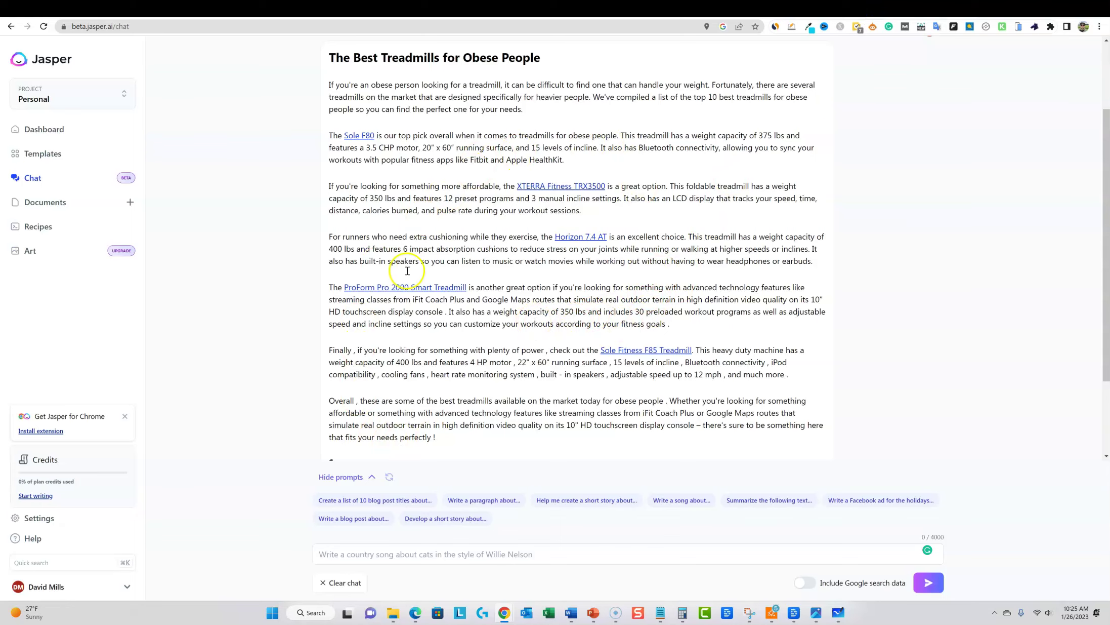
left_click(385, 555)
type("rewrite in a list style forma")
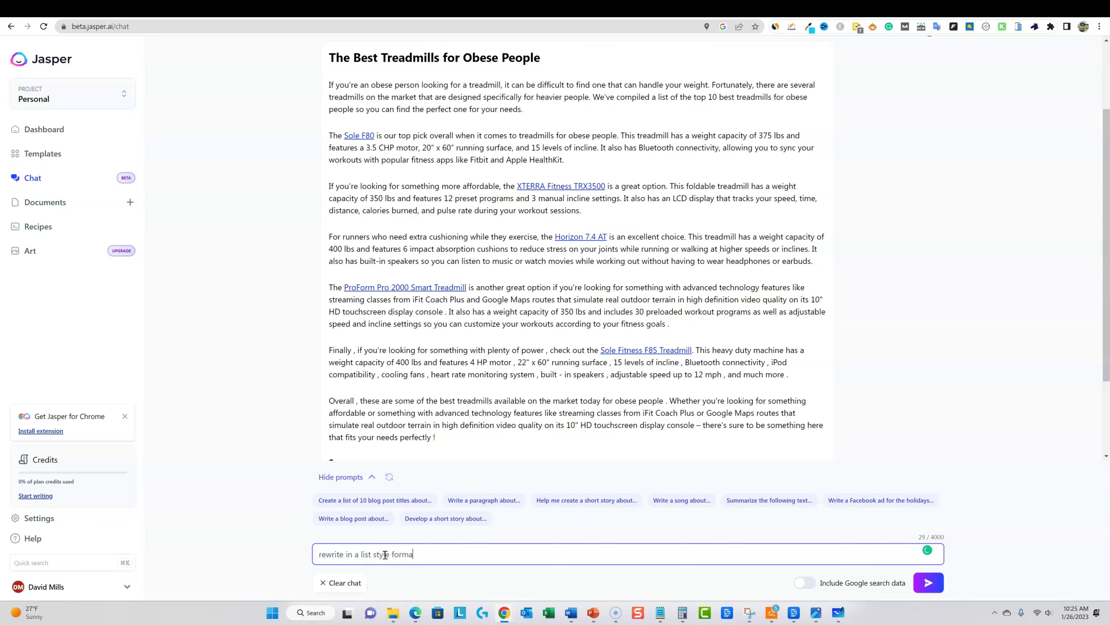
key("Return")
left_click(400, 553)
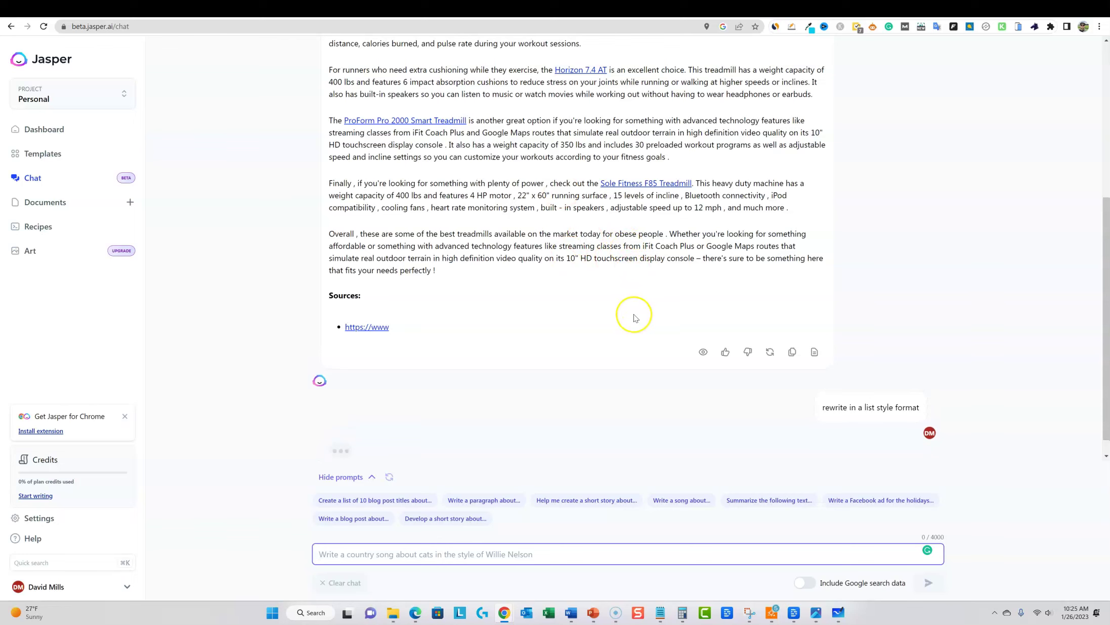
scroll(384, 253, "up", 20)
scroll(375, 292, "down", 20)
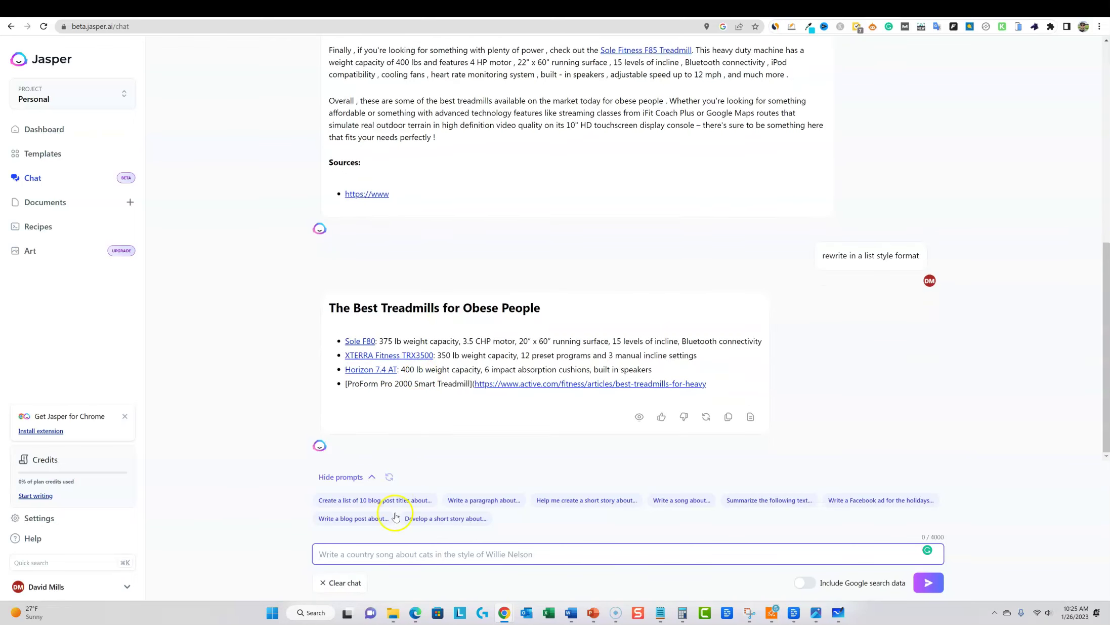
Ask Jasper for additional treadmills with the prompt "i need 6 more"
type("i")
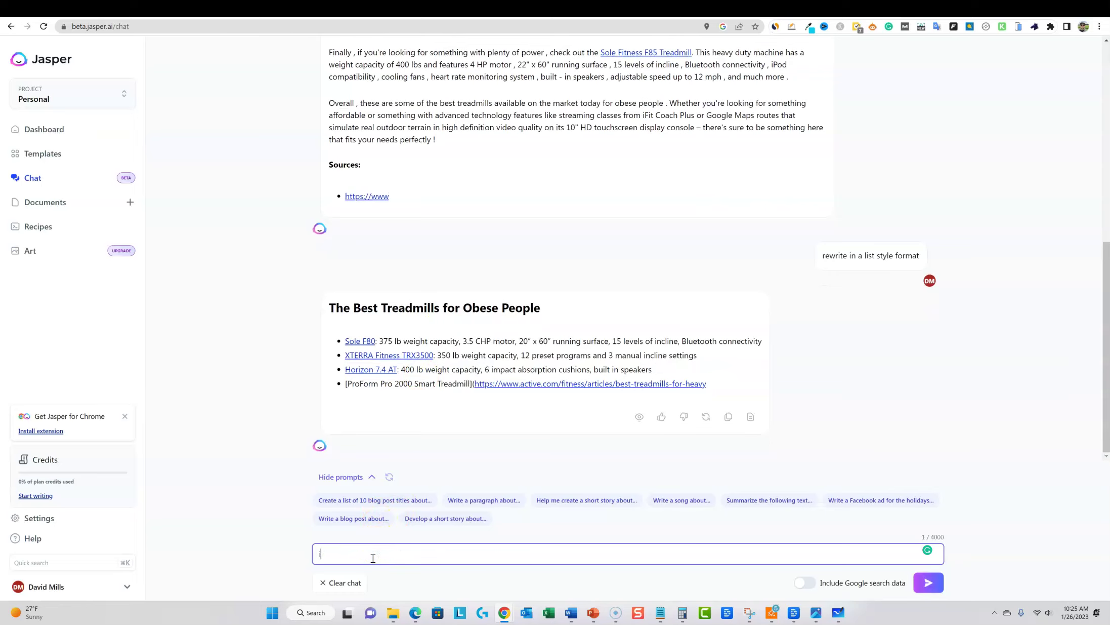
type(" need 6 more")
key("Return")
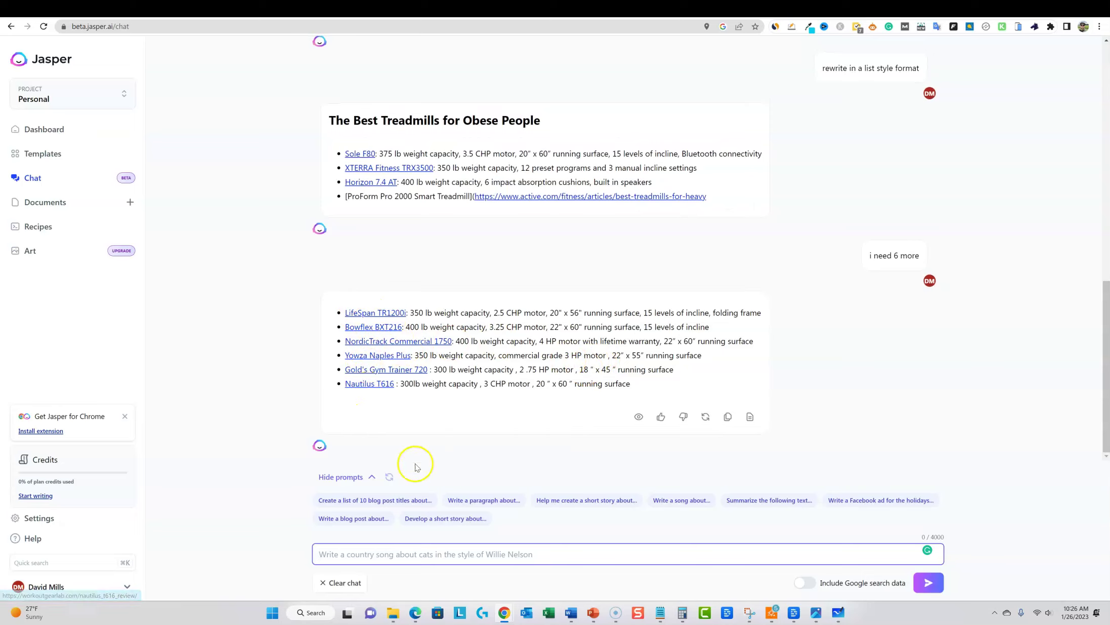
Send Jasper the prompt "now expand on all 10" and review the conversation from the expanded list back to the original article
type("now expa")
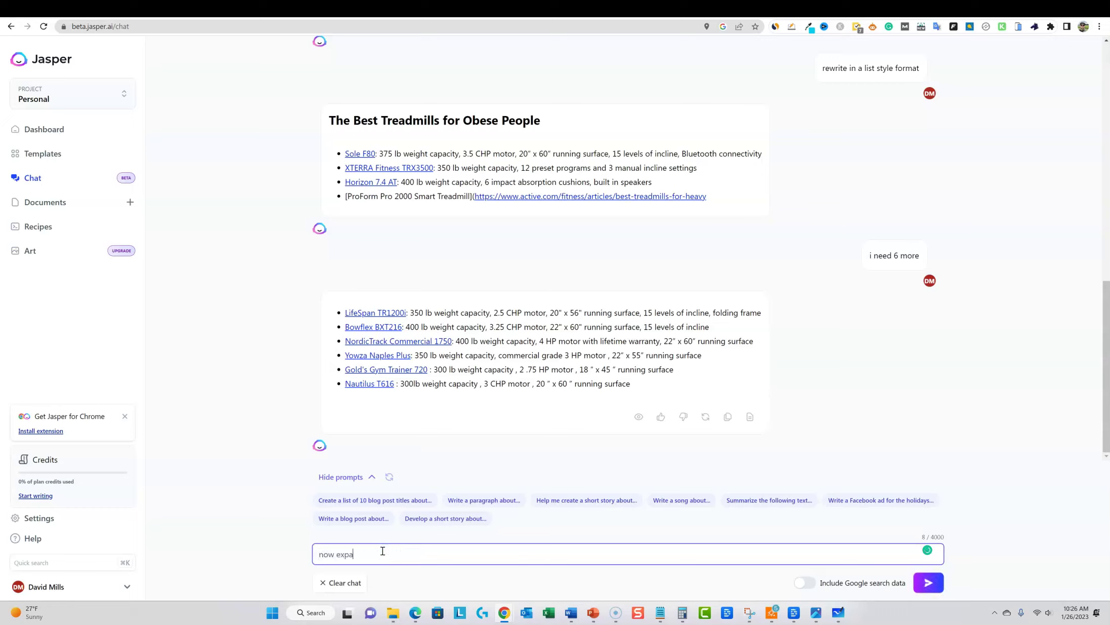
type("nd on all 10")
key("Return")
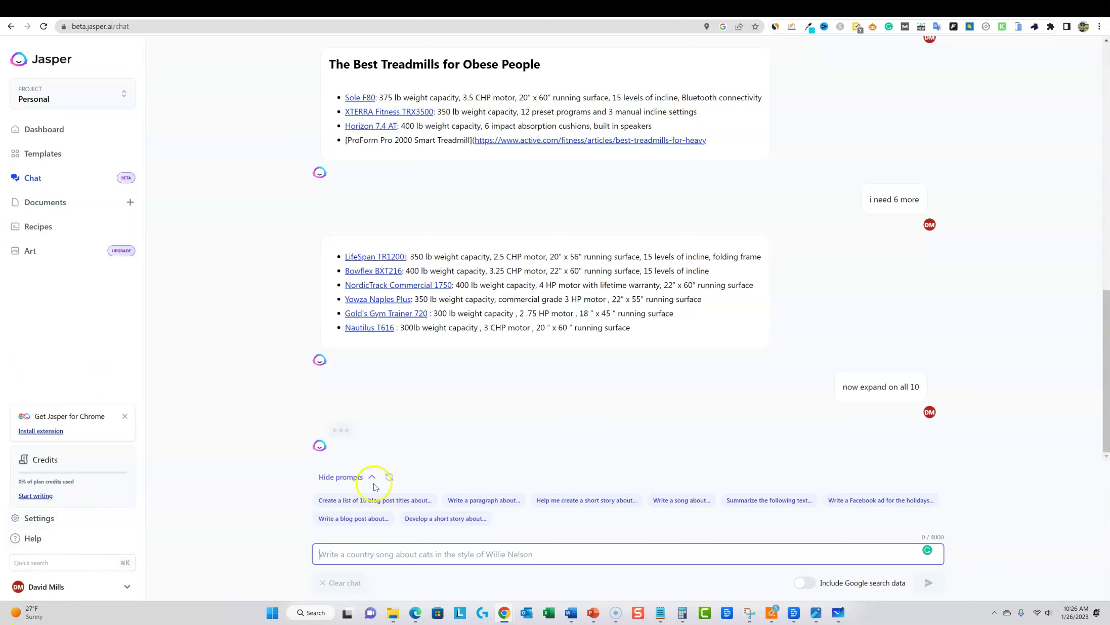
mouse_move(583, 302)
scroll(495, 244, "up", 3)
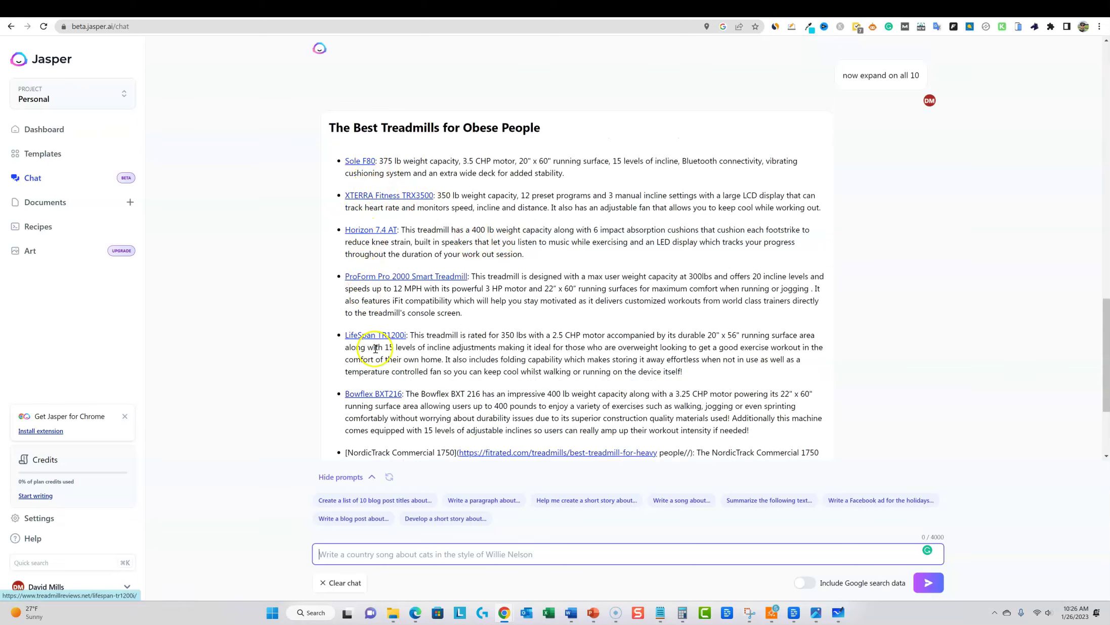
scroll(364, 355, "down", 3)
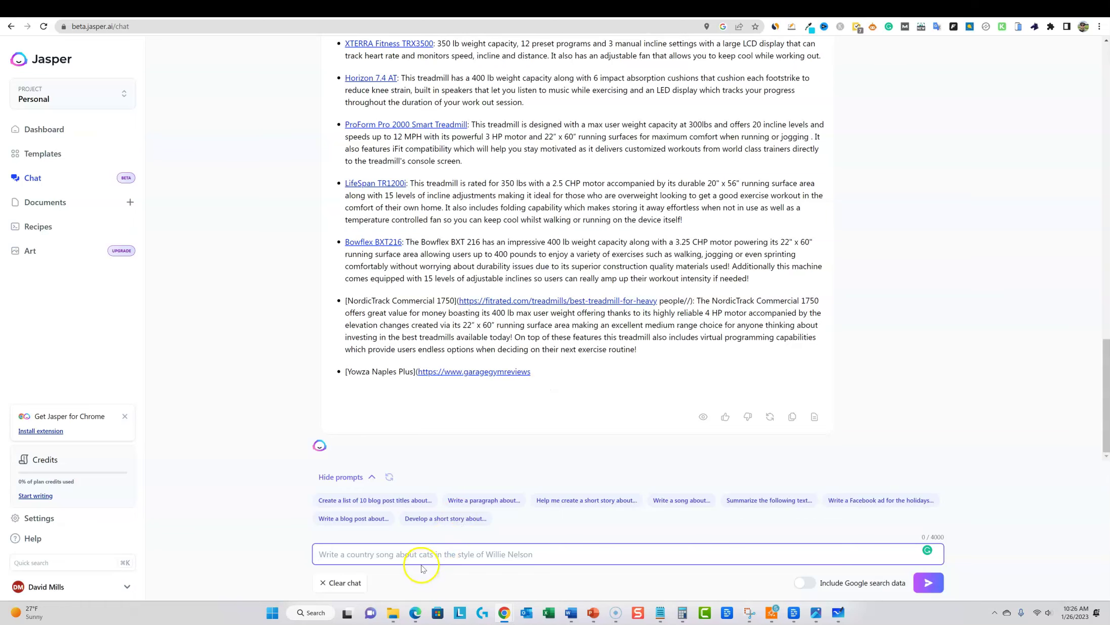
scroll(488, 471, "up", 2)
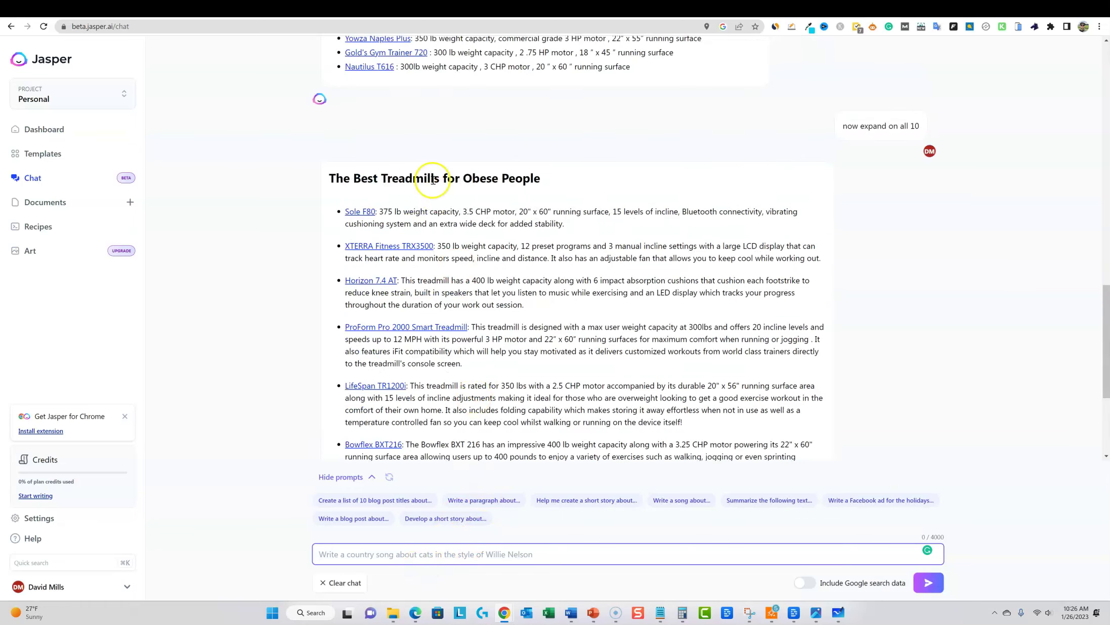
scroll(779, 250, "up", 6)
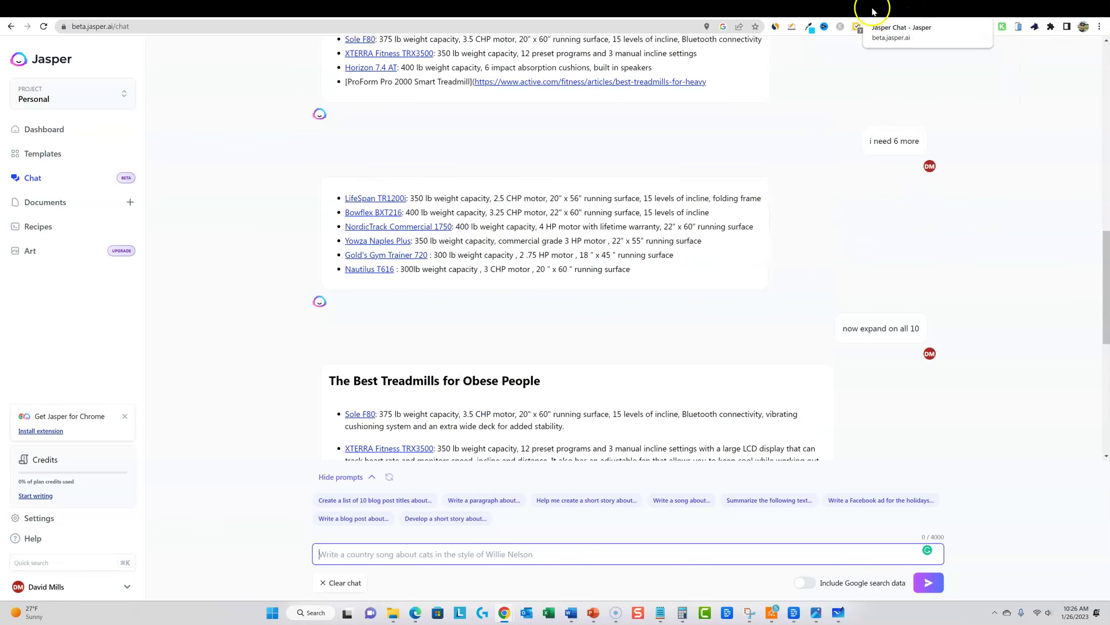
scroll(793, 109, "up", 13)
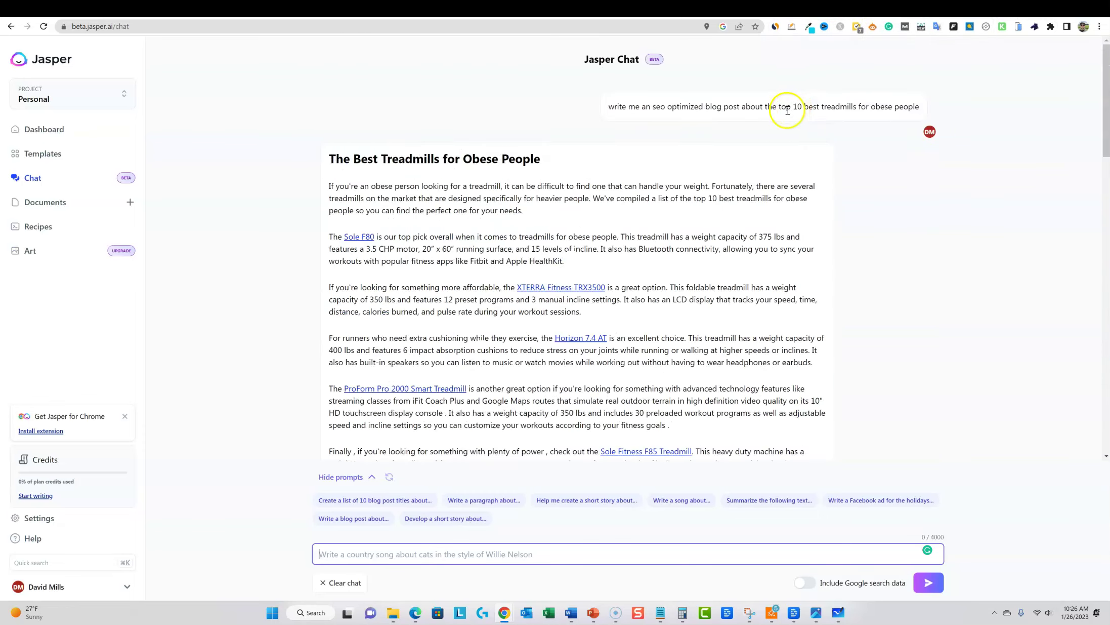
Switch to ChatGPT and copy its entire treadmill article, from the introduction to the P.S. line
scroll(709, 131, "down", 3)
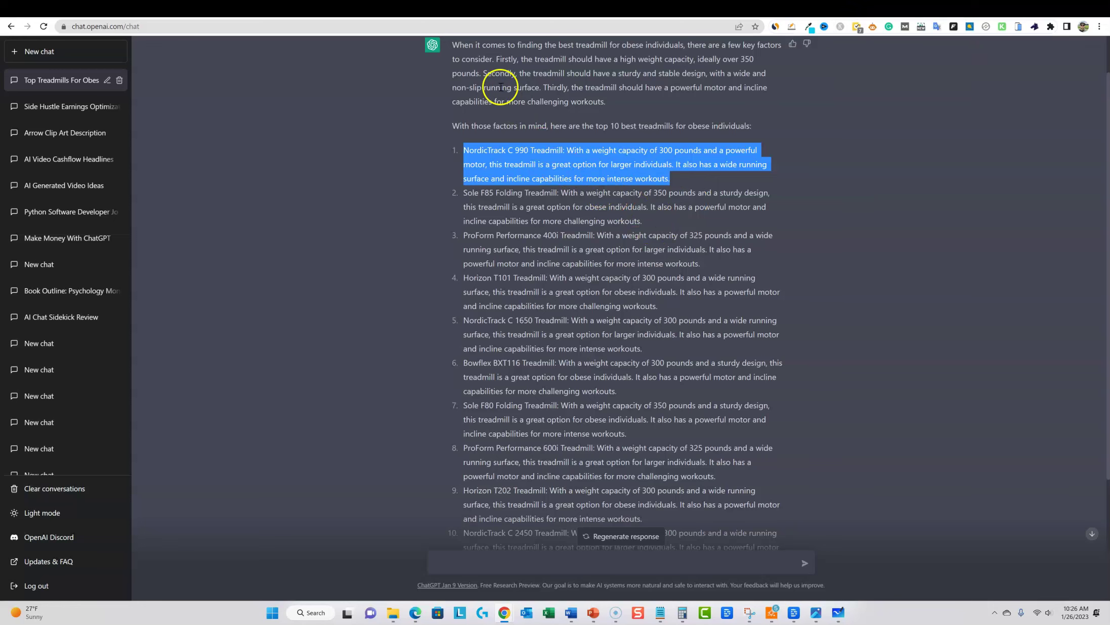
left_click(500, 87)
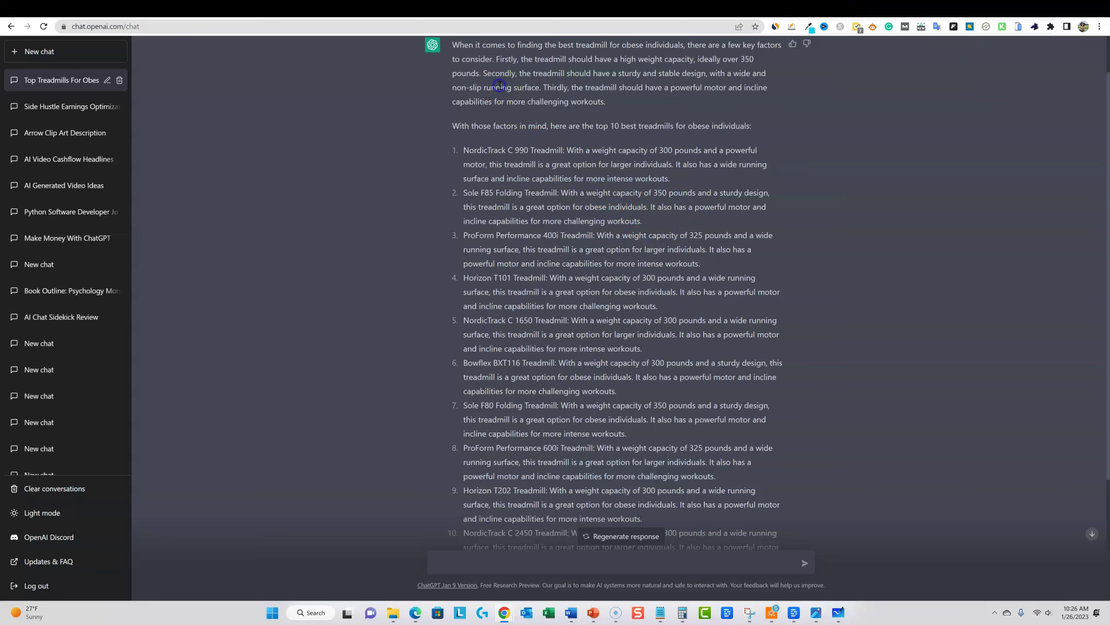
scroll(501, 87, "up", 1)
left_click_drag(452, 95, 771, 485)
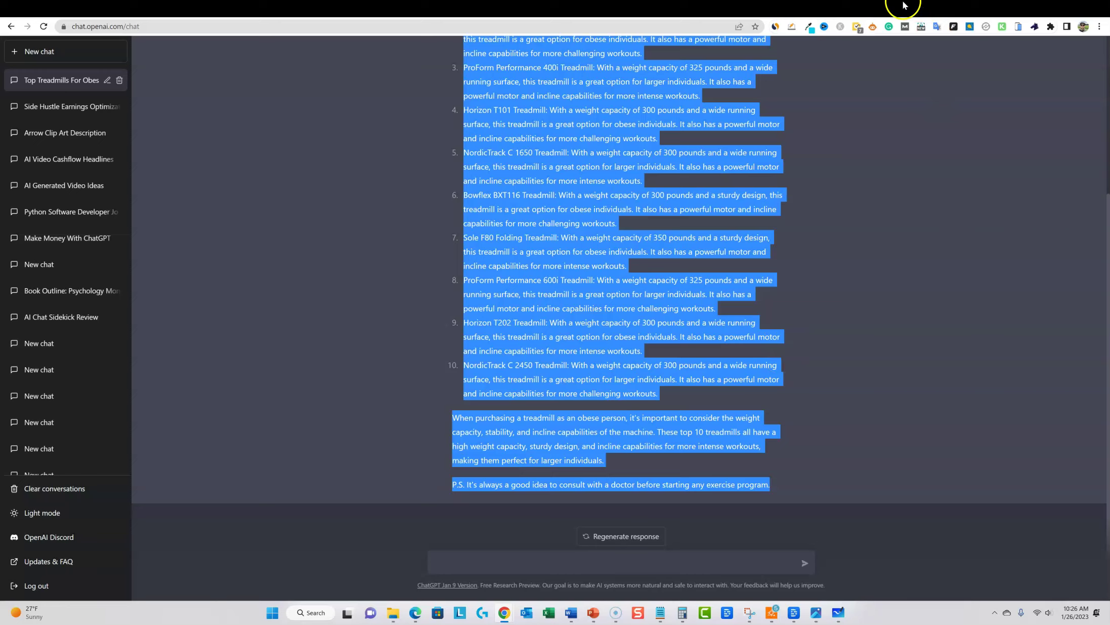
Run a new Originality.AI content scan on ChatGPT's article with Detect AI, and highlight the GPT model names in the result note
left_click(955, 13)
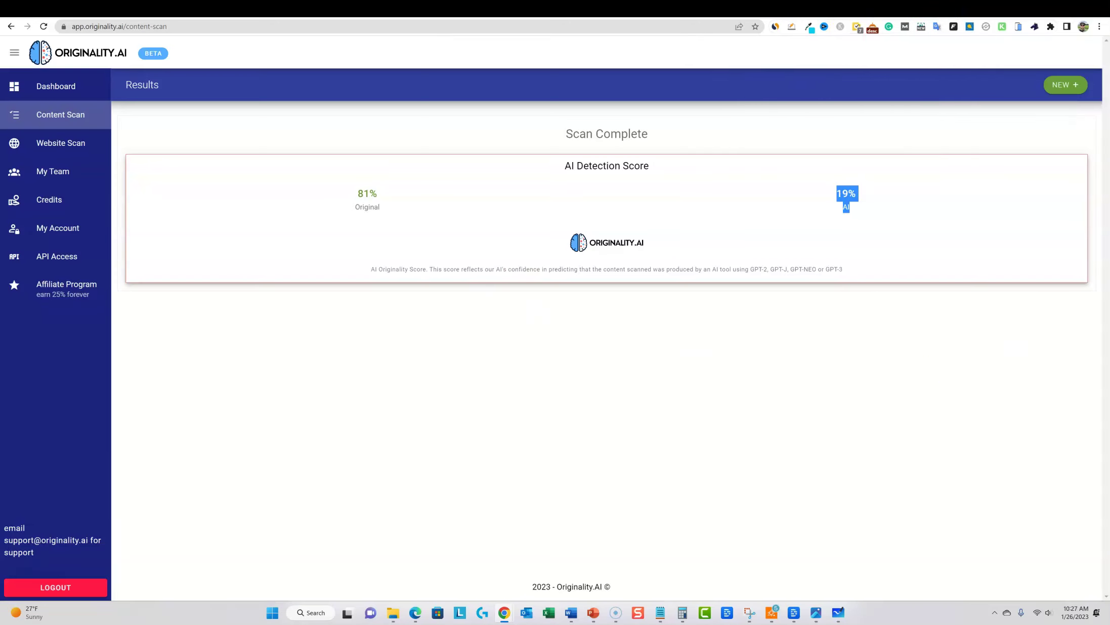
left_click(1062, 84)
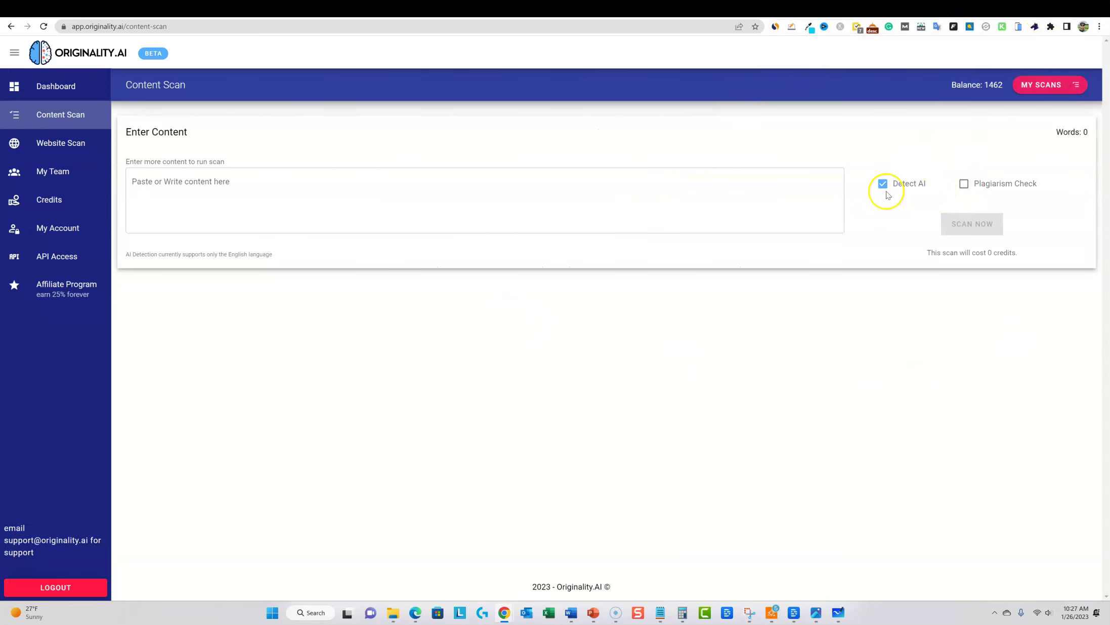
left_click(658, 190)
key("ctrl+v")
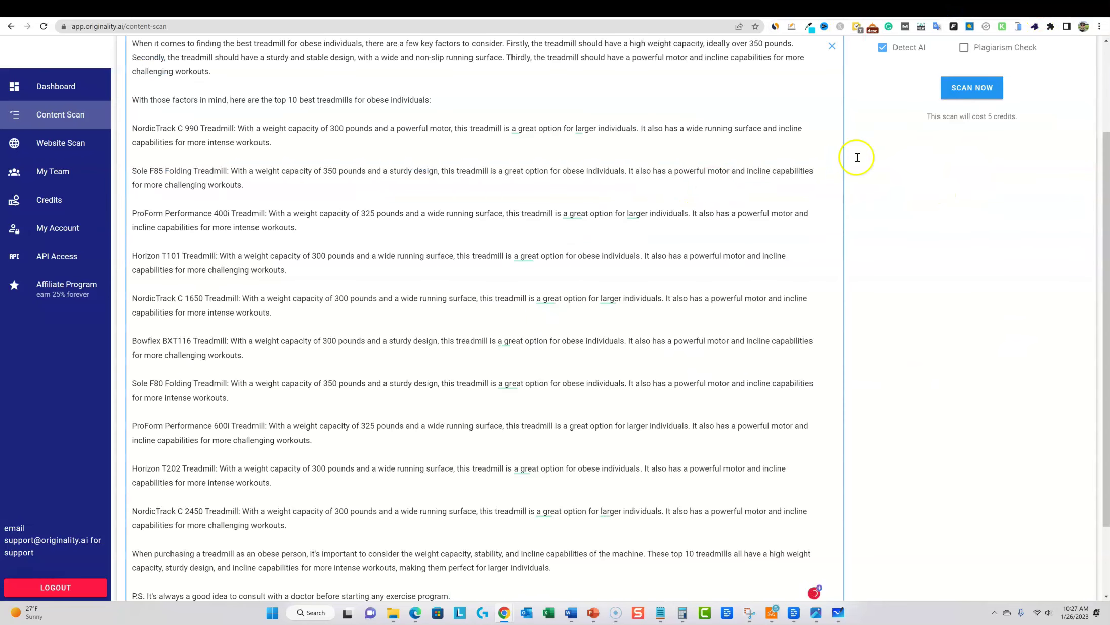
left_click(968, 90)
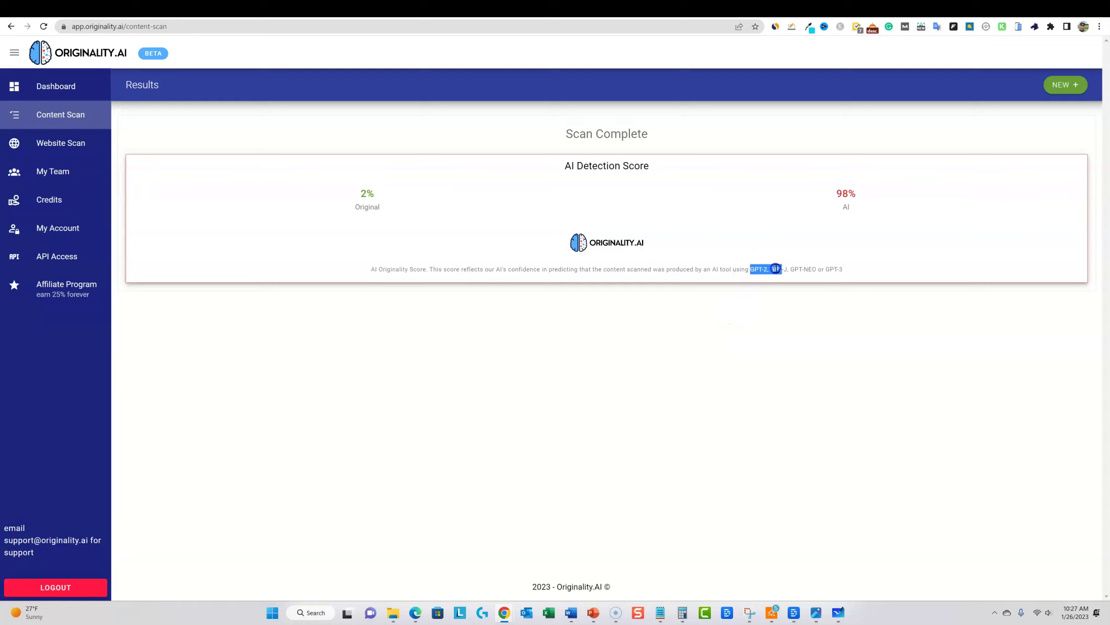
left_click(847, 269)
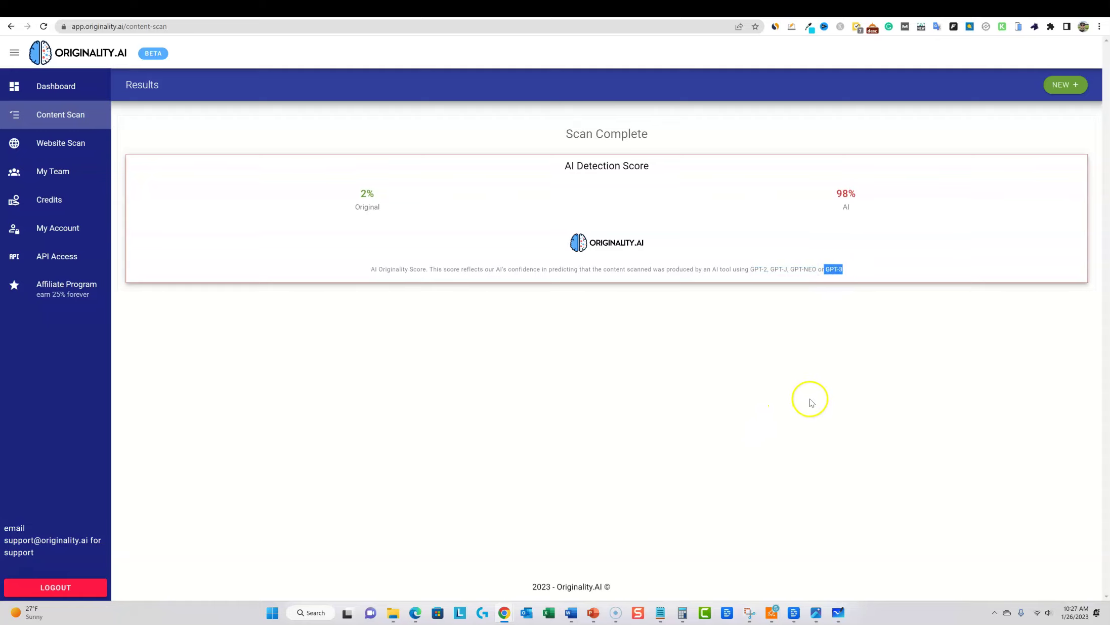
left_click(868, 276)
Switch to Jasper Chat and copy its original treadmill article from the heading through the closing paragraph, without the sources
left_click(879, 13)
scroll(511, 354, "up", 10)
scroll(513, 358, "down", 2)
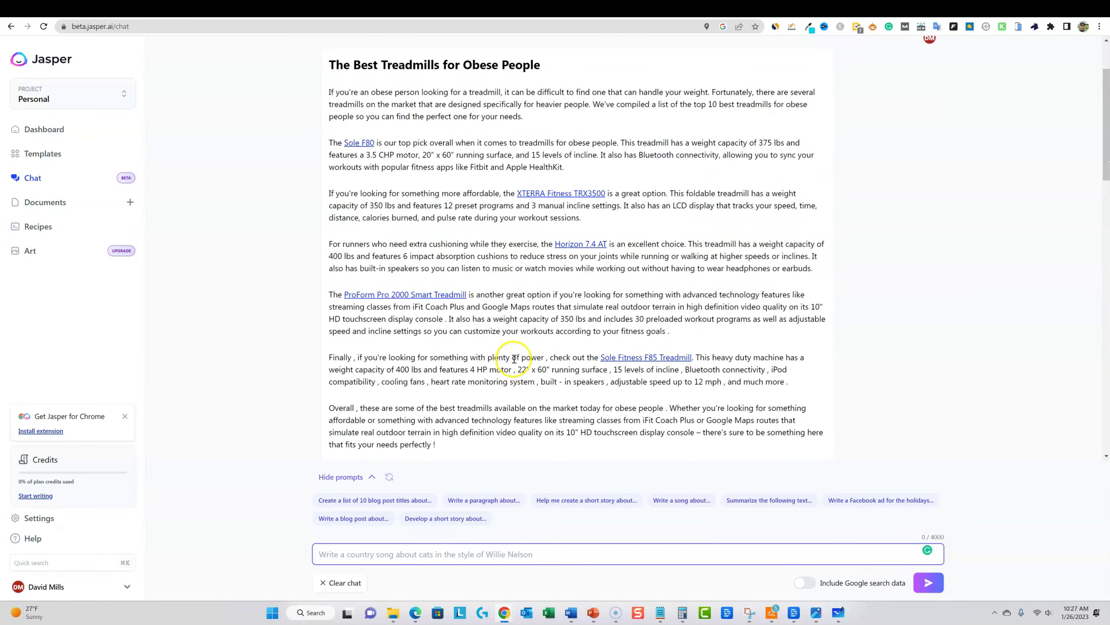
left_click_drag(328, 56, 536, 435)
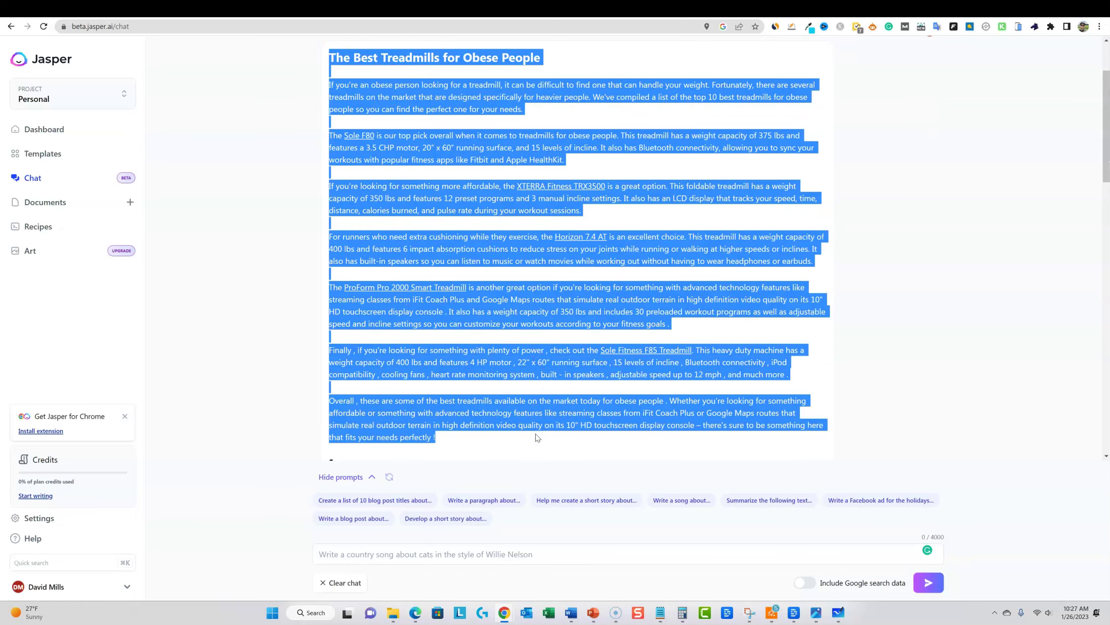
Run a new Originality.AI content scan on Jasper's article with Detect AI, and highlight the Original score
left_click(956, 11)
left_click(1055, 84)
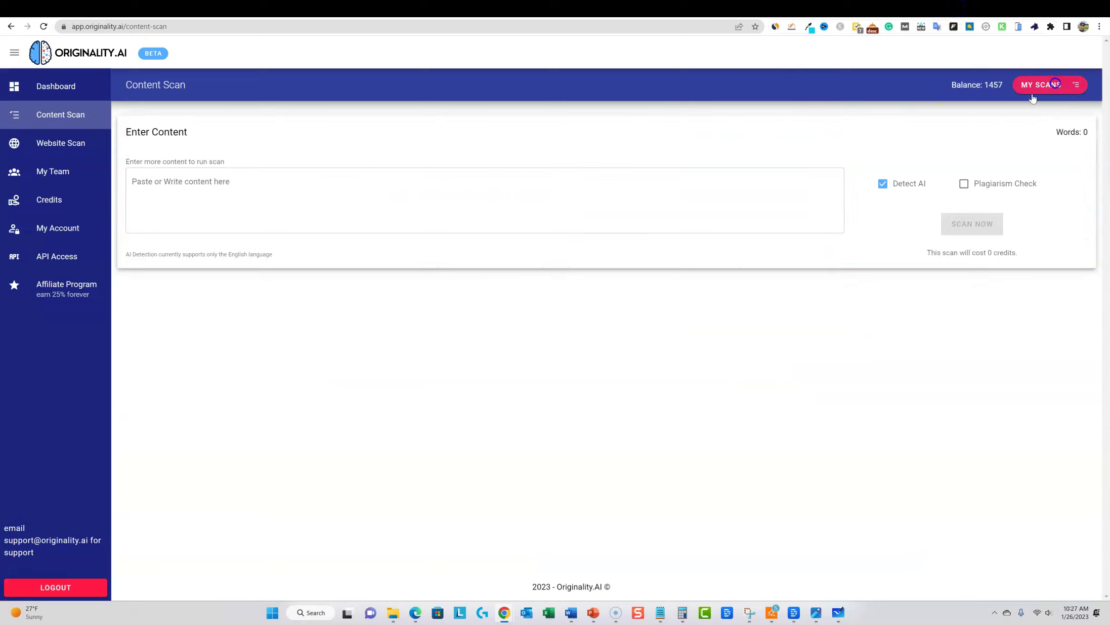
left_click(776, 202)
key("ctrl+v")
left_click(971, 205)
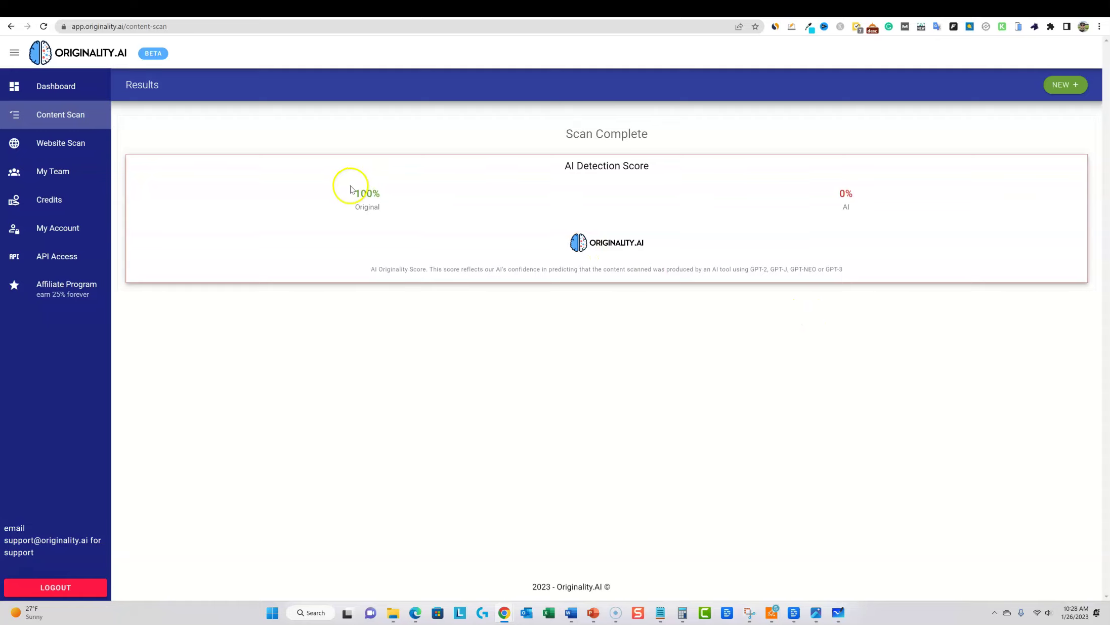
left_click_drag(351, 188, 392, 216)
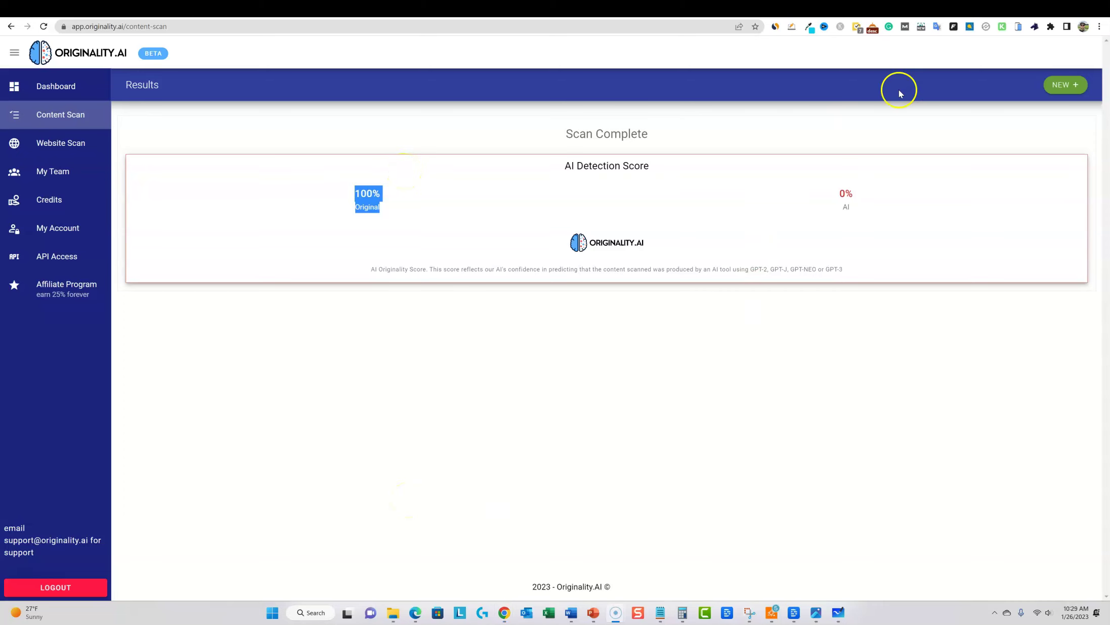
Switch to the AI Detection Test spreadsheet, zoom Sheet2 to 200% and highlight its table of AI writer scores
left_click(990, 13)
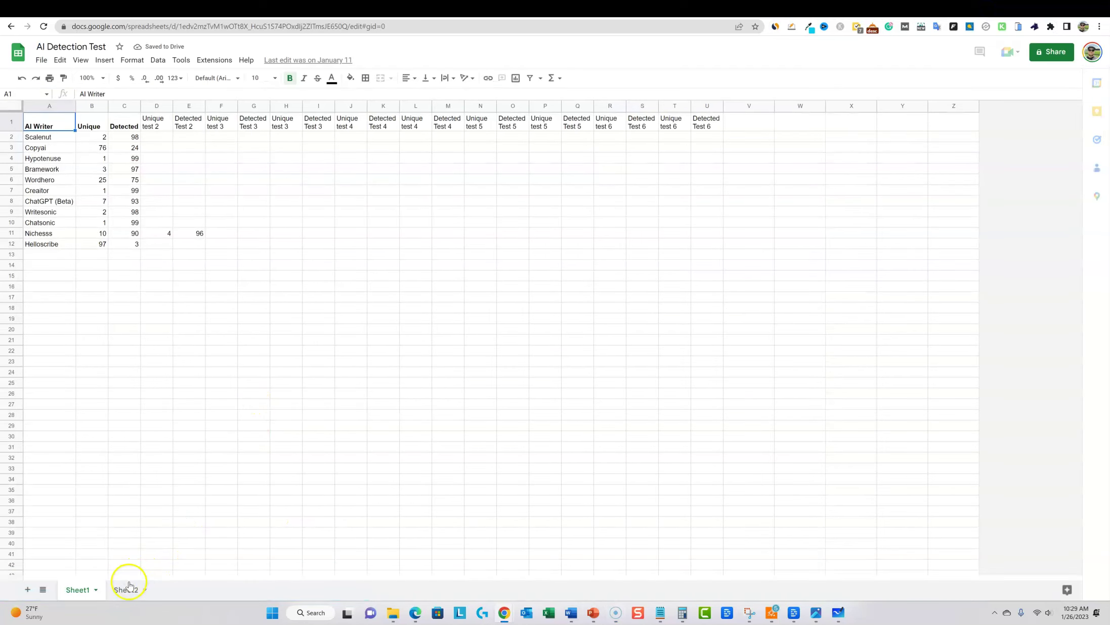
left_click(72, 245)
left_click_drag(72, 245, 134, 244)
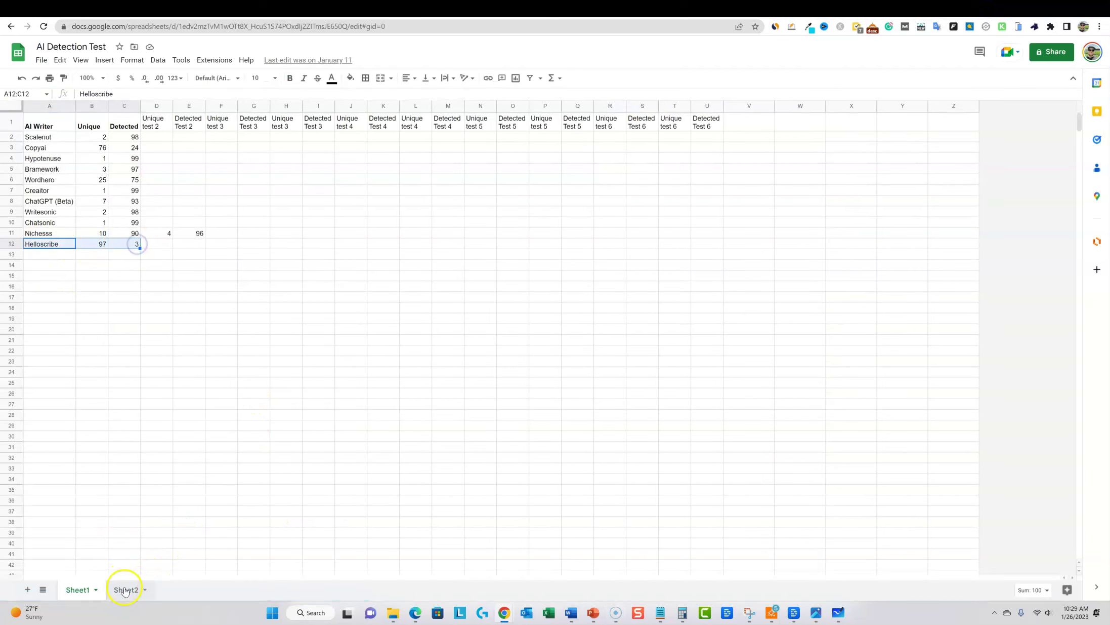
left_click(126, 590)
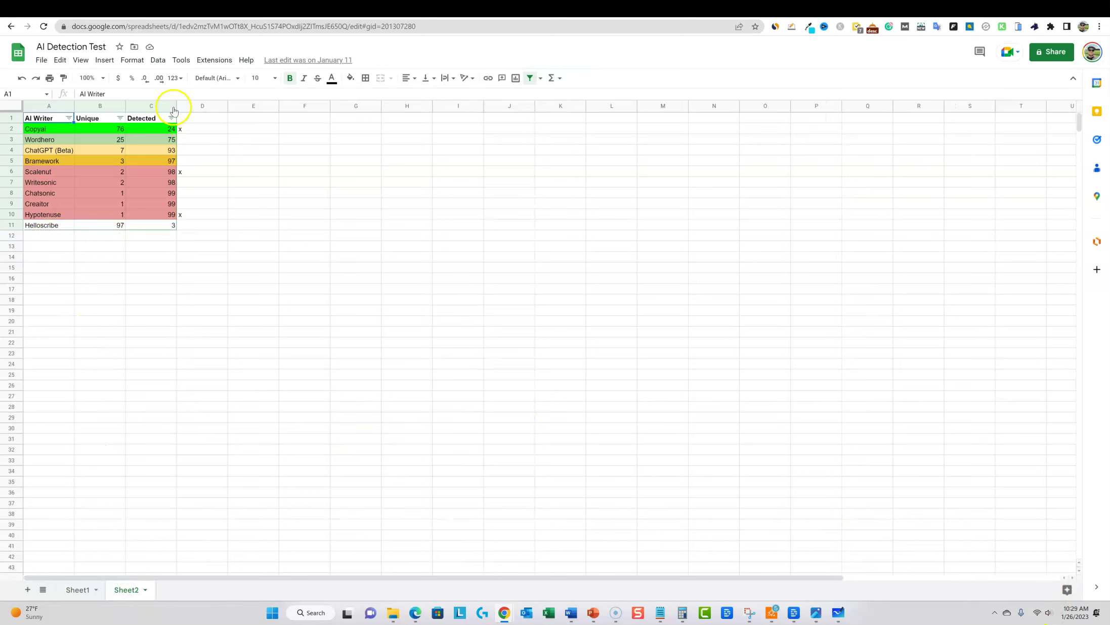
left_click(99, 77)
left_click(94, 180)
left_click_drag(57, 123, 290, 359)
left_click_drag(450, 414, 450, 425)
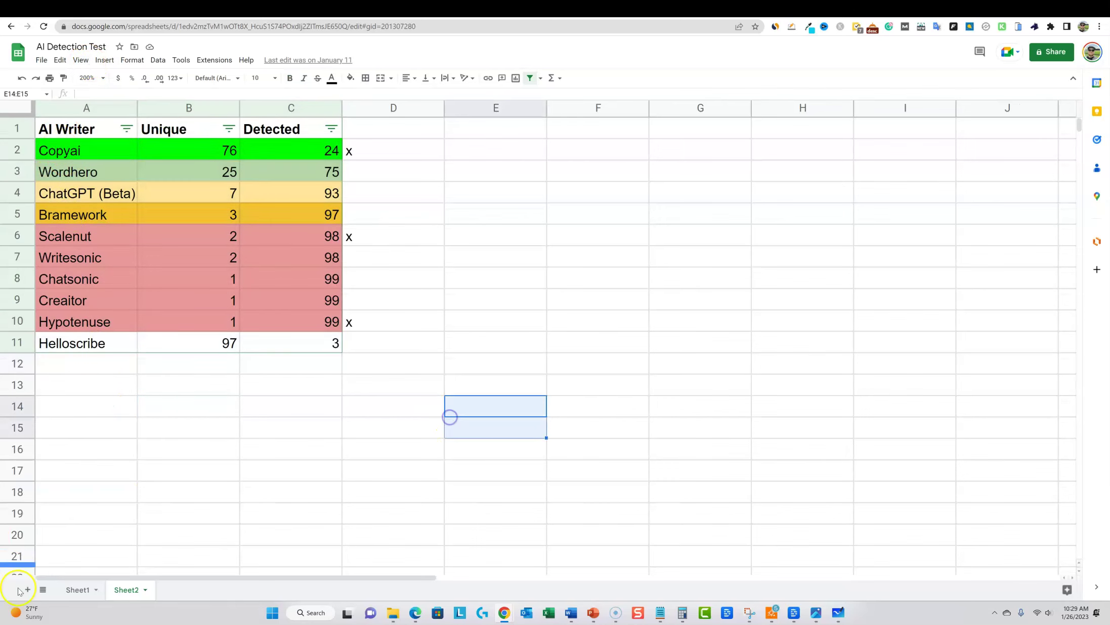
On Sheet1, examine the additional test columns, the list of AI writers and the ChatGPT (Beta) Unique and Detected scores
left_click(76, 590)
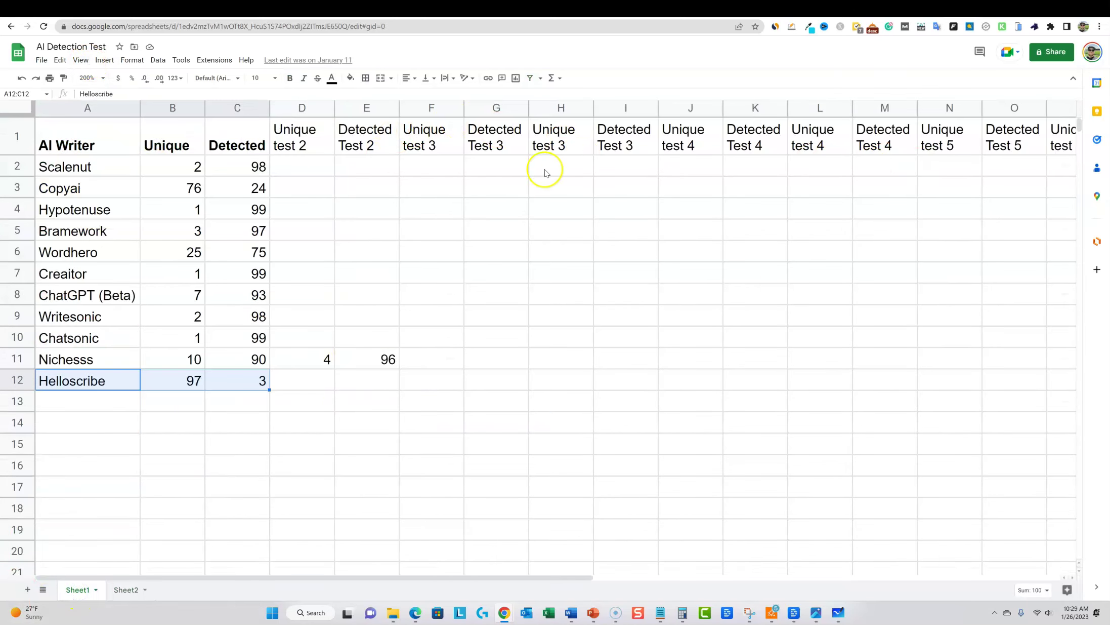
left_click_drag(314, 133, 988, 427)
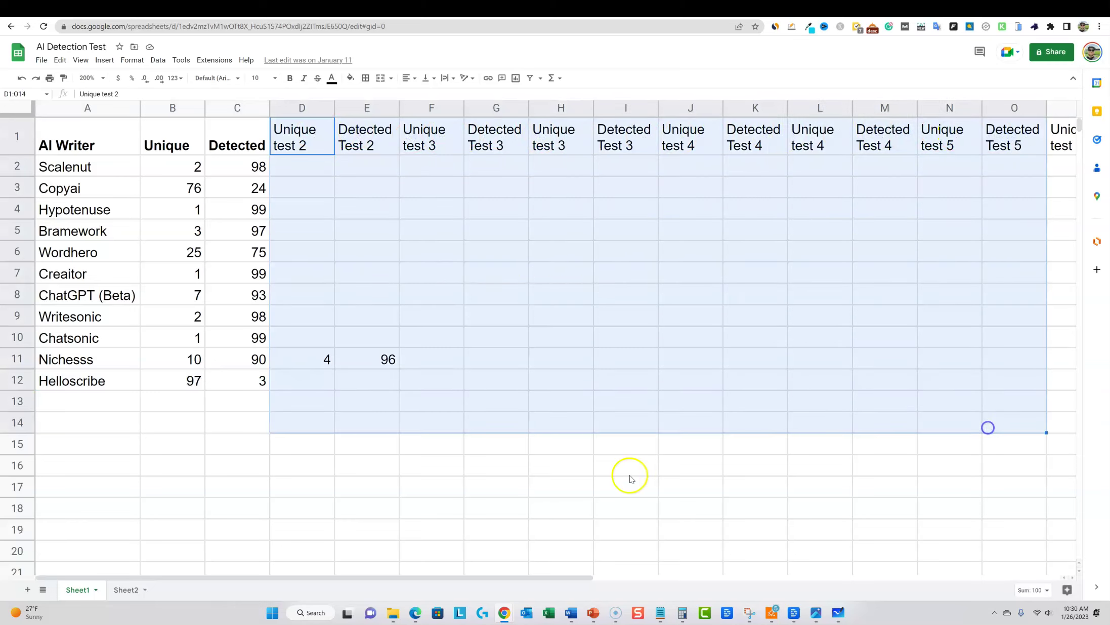
left_click(221, 416)
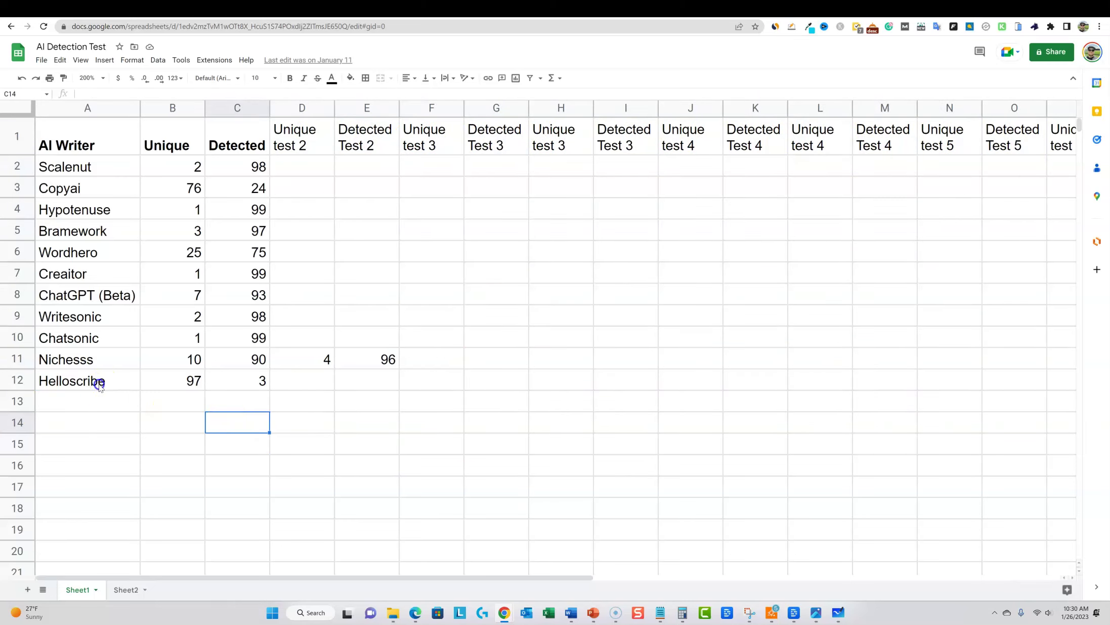
left_click_drag(94, 379, 102, 175)
left_click(159, 337)
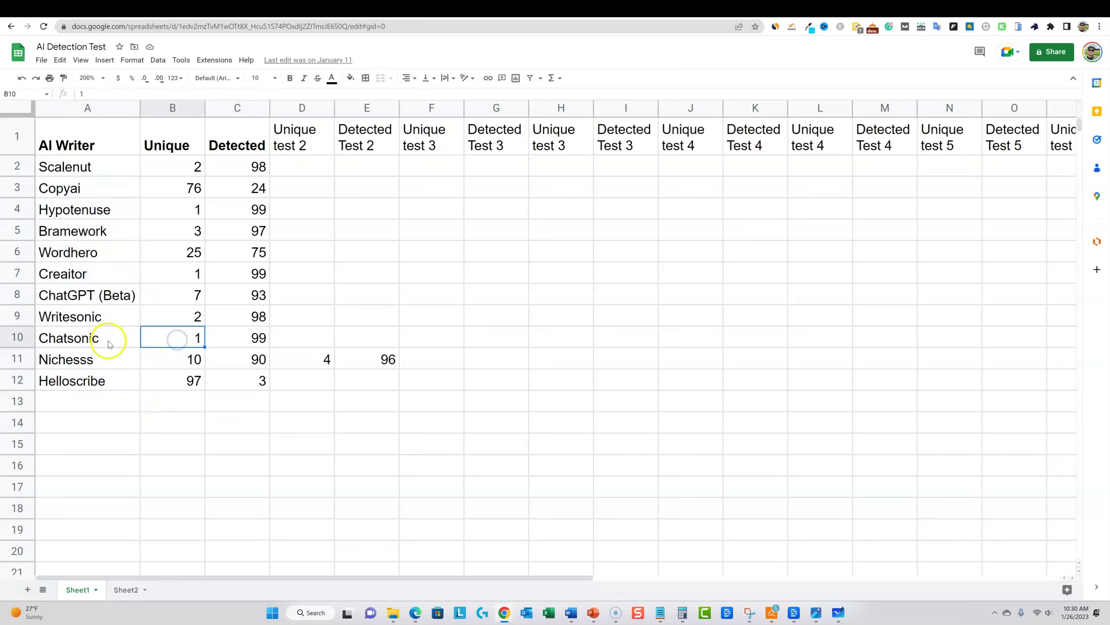
left_click_drag(153, 296, 234, 296)
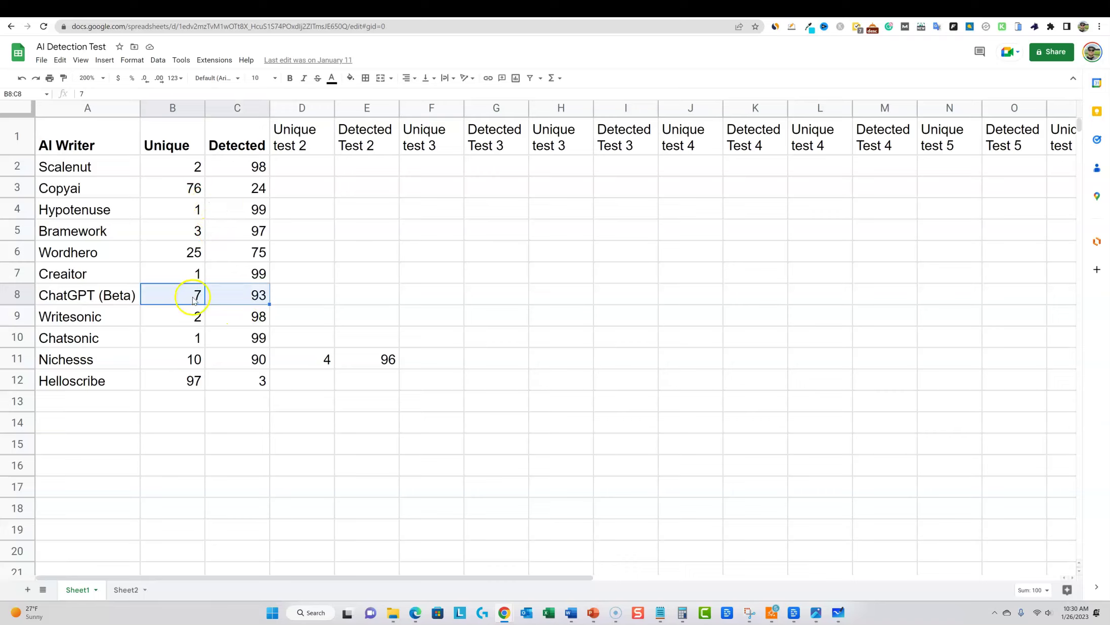
left_click(194, 299)
left_click(246, 298)
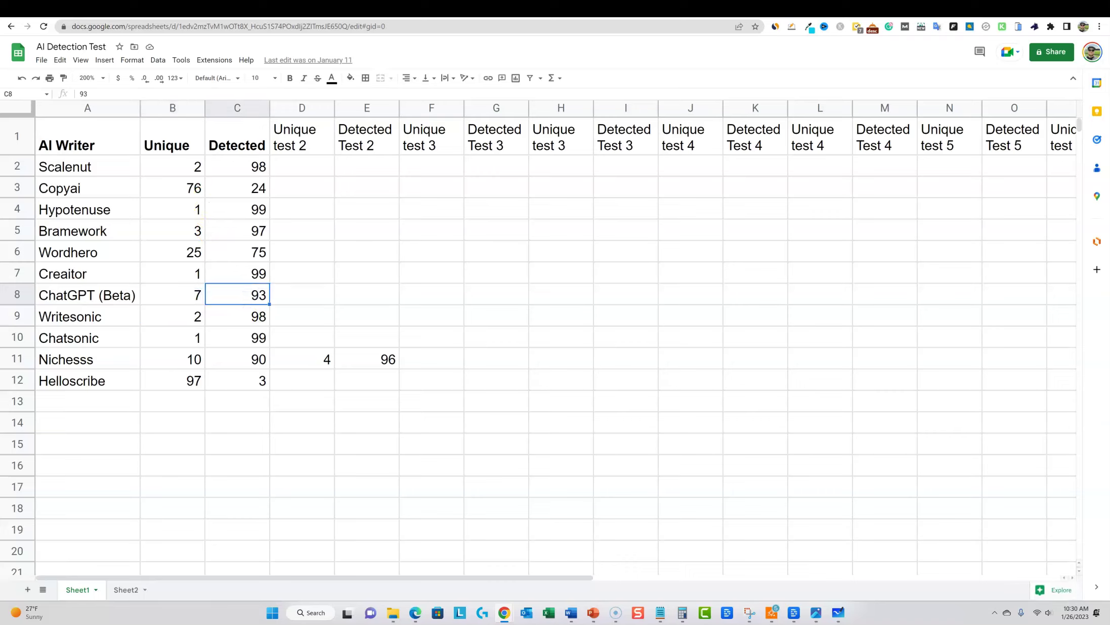
left_click_drag(124, 295, 275, 299)
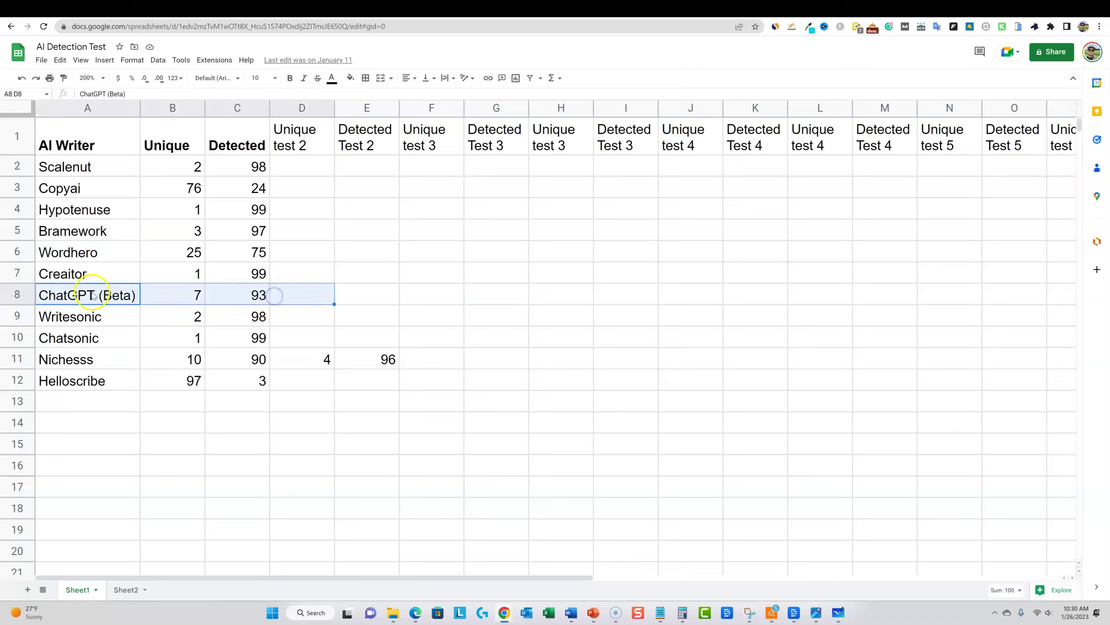
left_click(122, 295)
left_click(154, 293)
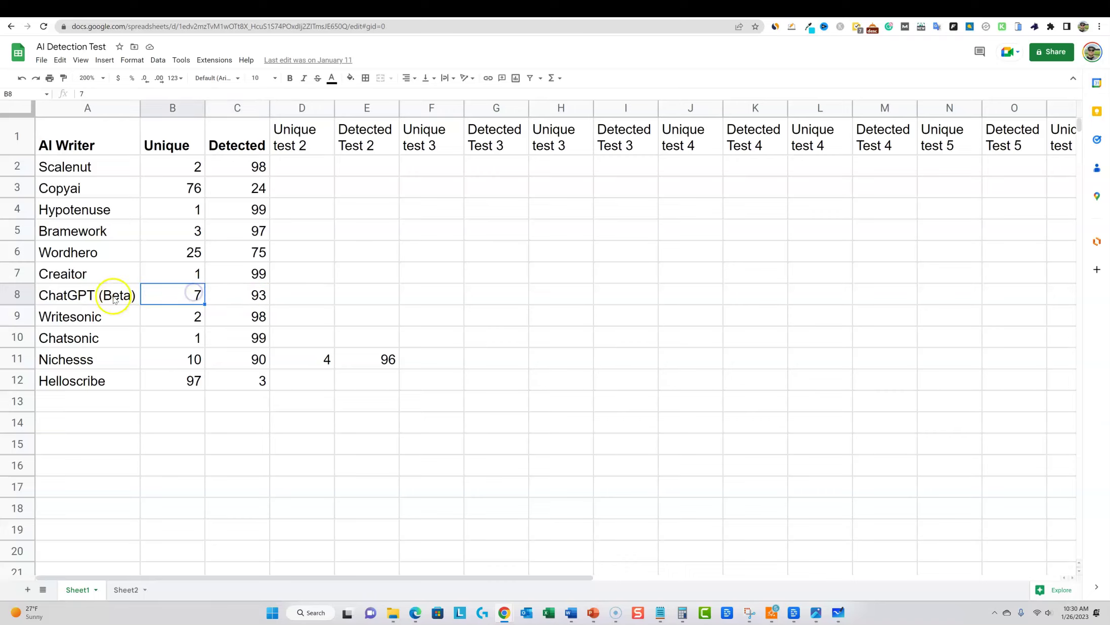
Fill the ChatGPT (Beta) row's name, Unique and Detected cells with red
left_click_drag(114, 298, 253, 295)
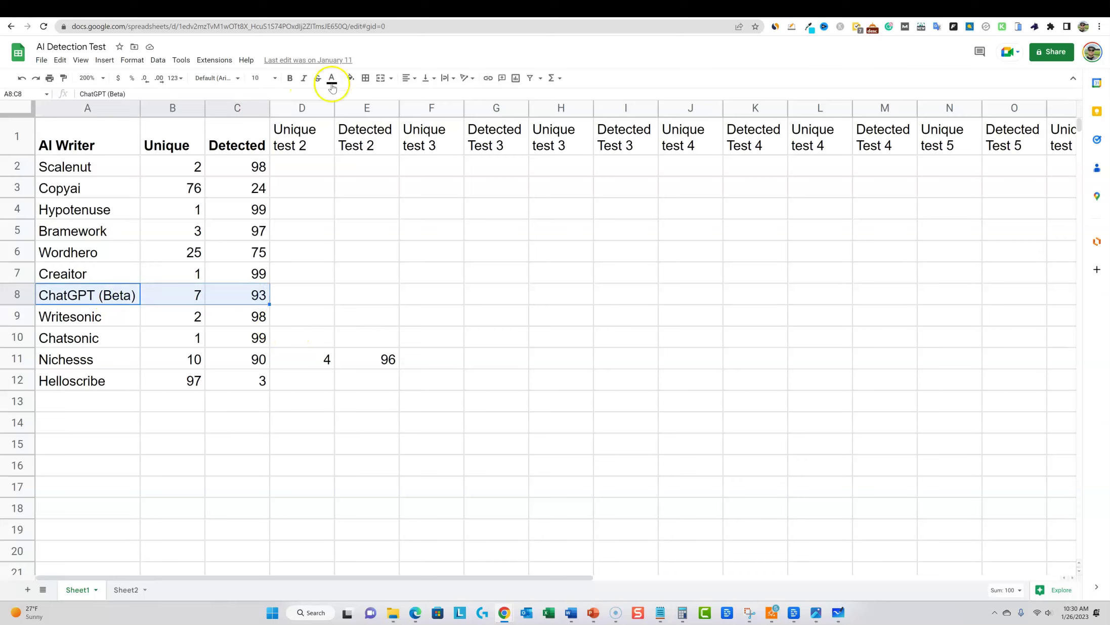
left_click(350, 78)
left_click(368, 123)
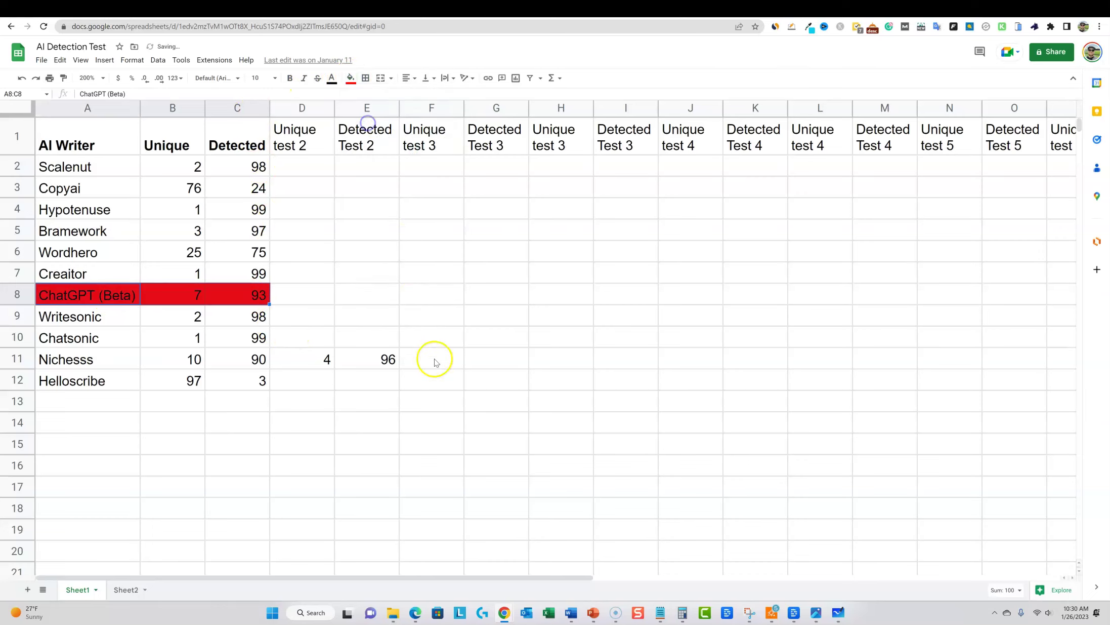
left_click(434, 361)
Fill the Chatsonic row's name, Unique and Detected cells with red
left_click_drag(100, 348, 237, 343)
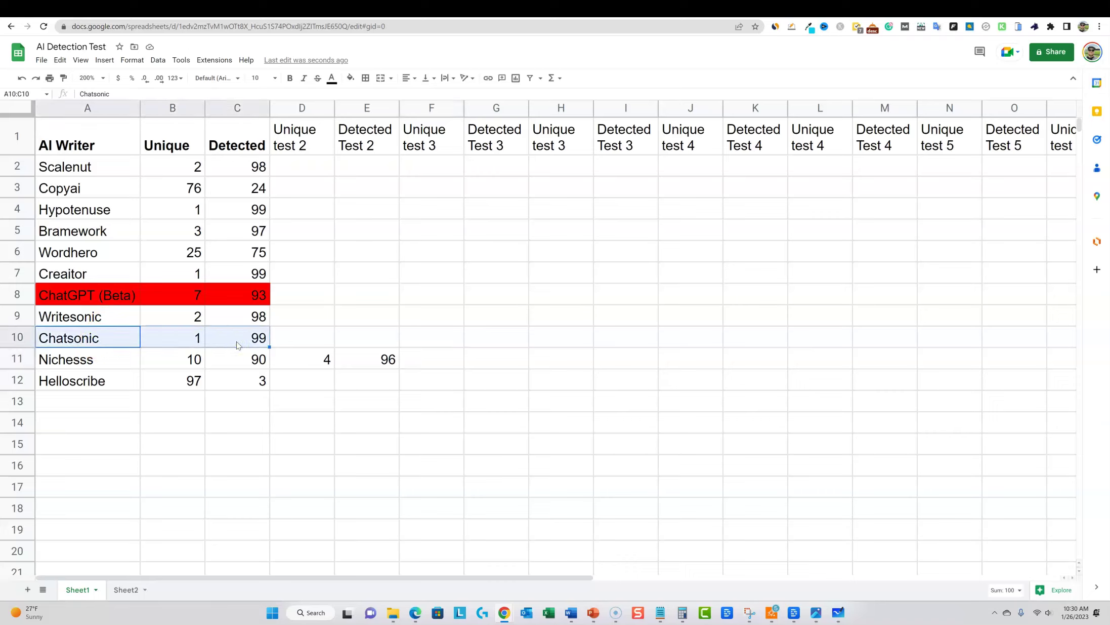
left_click_drag(135, 341, 232, 337)
left_click(350, 77)
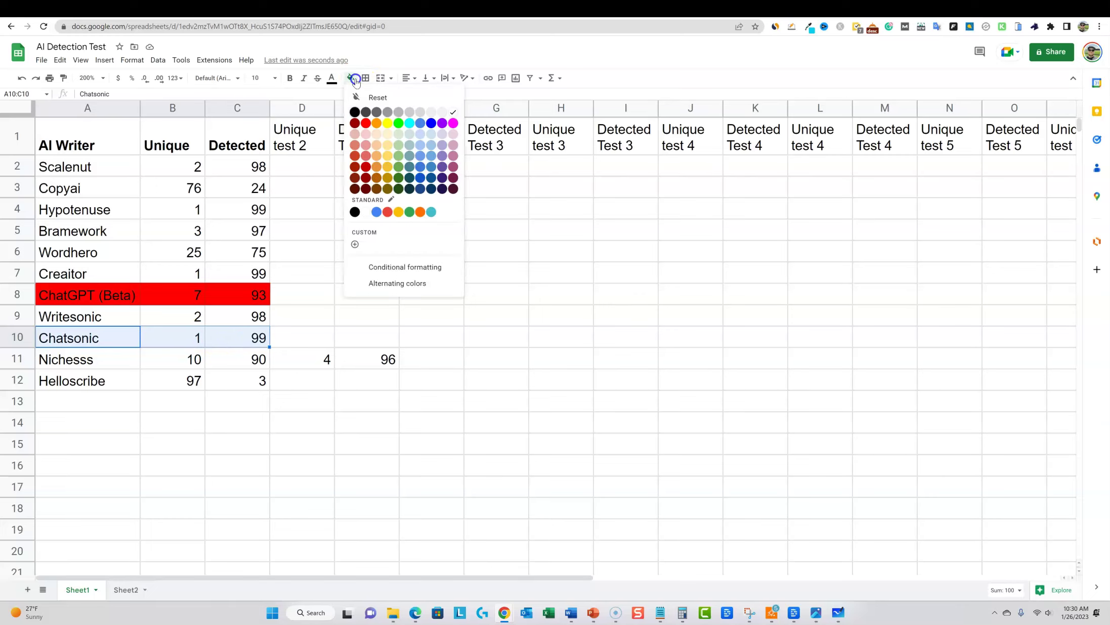
left_click(365, 123)
left_click(389, 330)
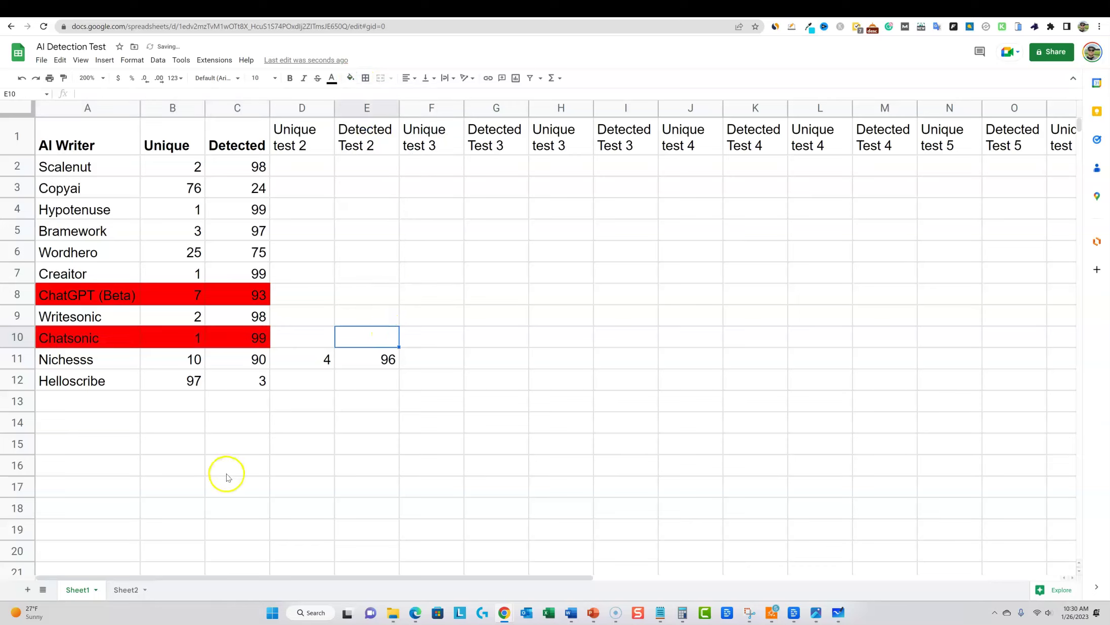
Add a JasperChat row below Helloscribe with 100 for Unique and 0 for Detected
left_click(96, 382)
left_click_drag(97, 382, 568, 379)
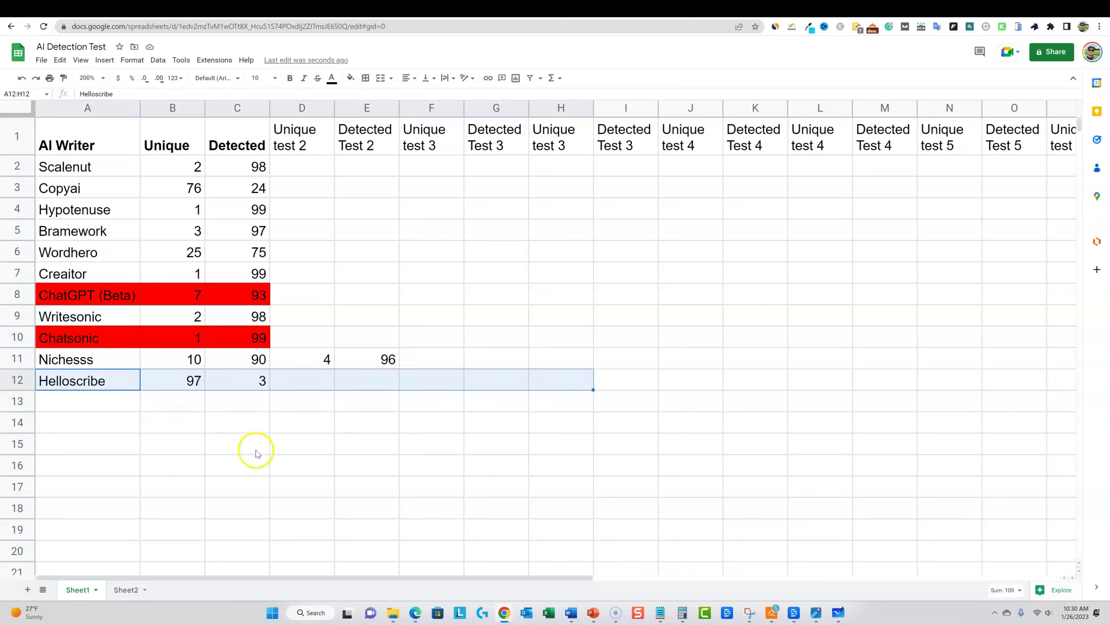
left_click(101, 403)
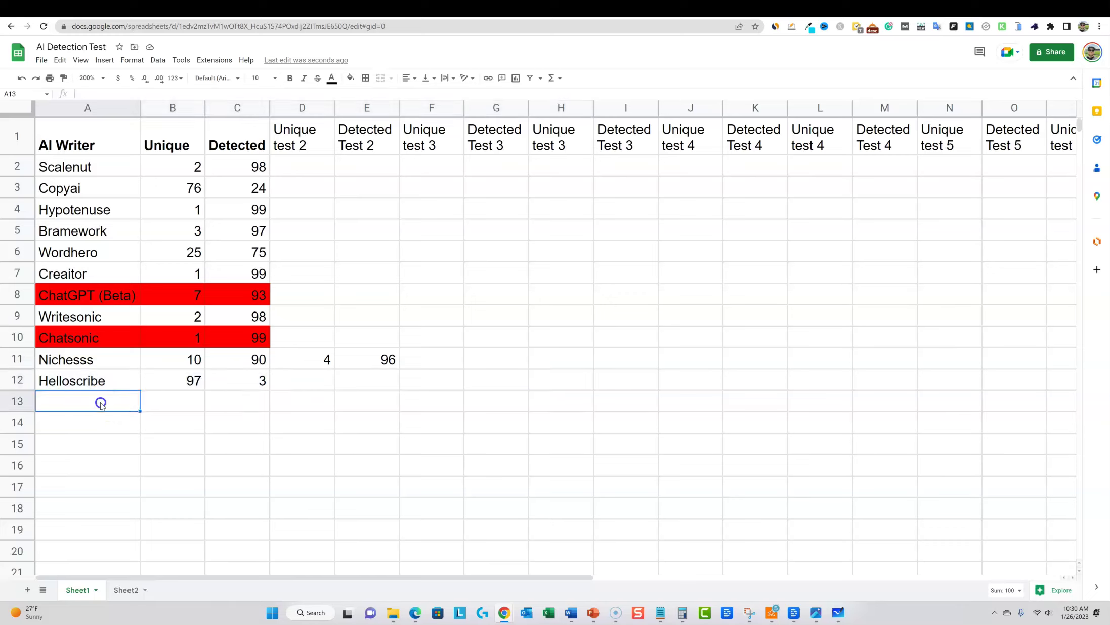
type("Ja")
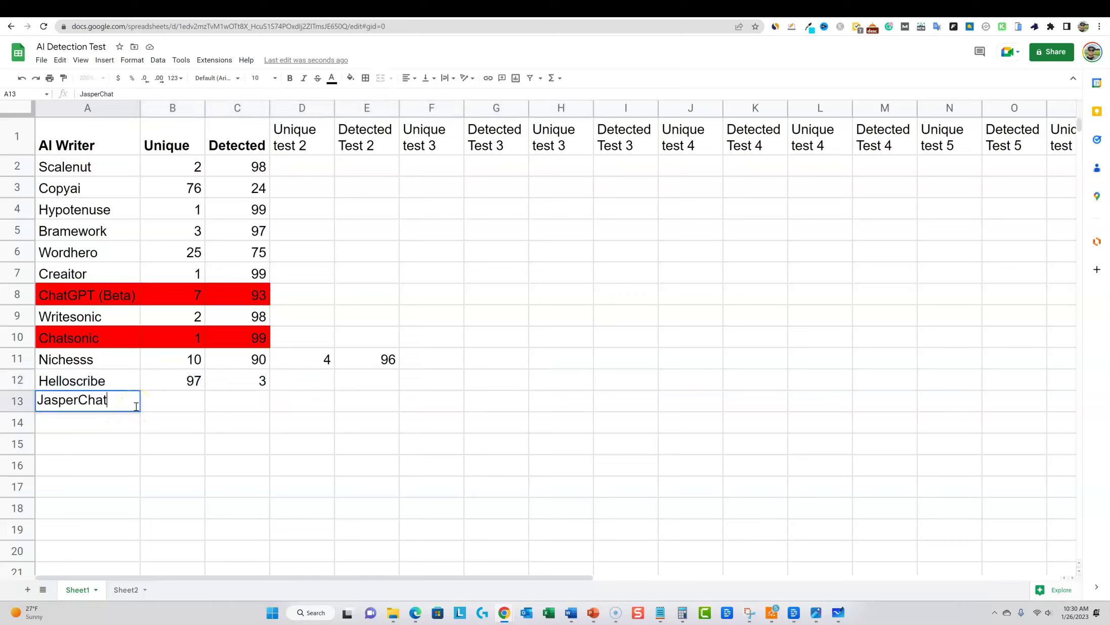
type("sperChat")
left_click(179, 400)
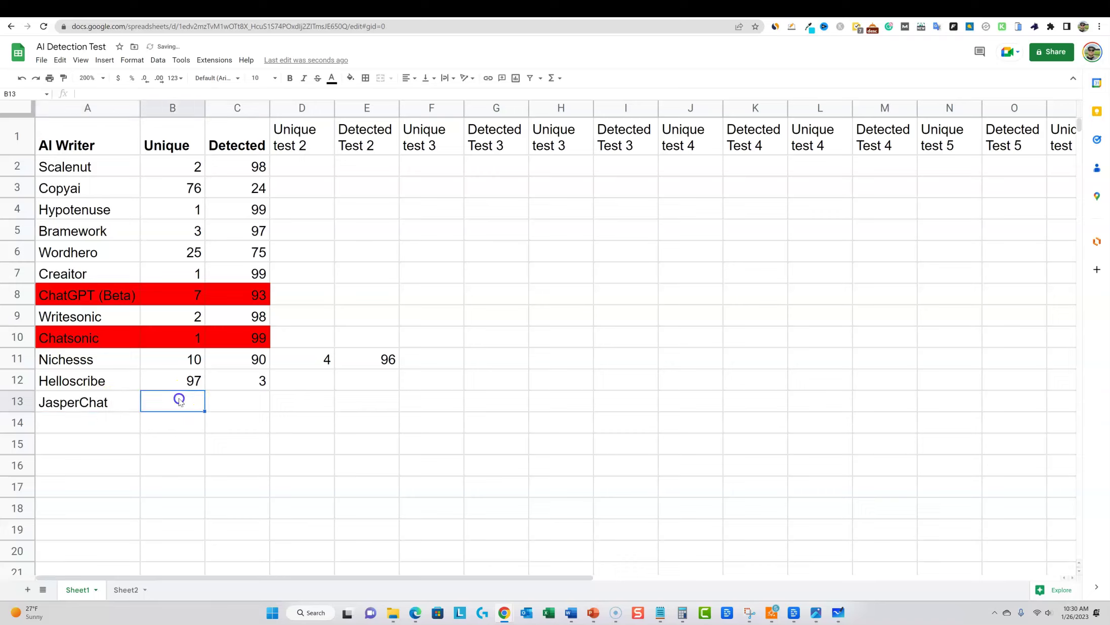
type("100")
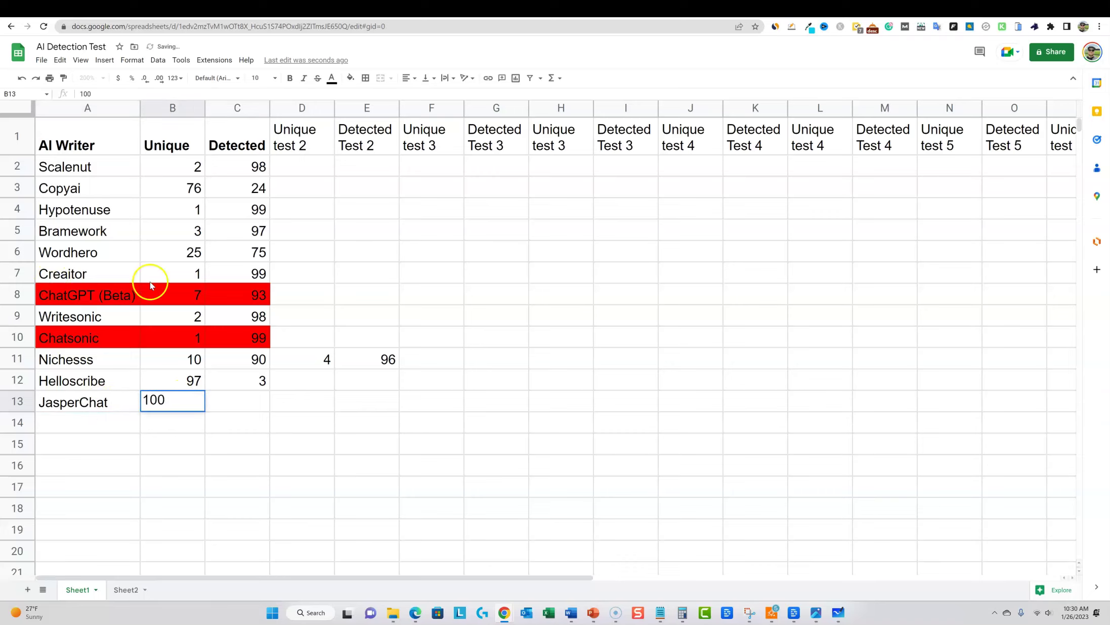
left_click(254, 399)
type("0")
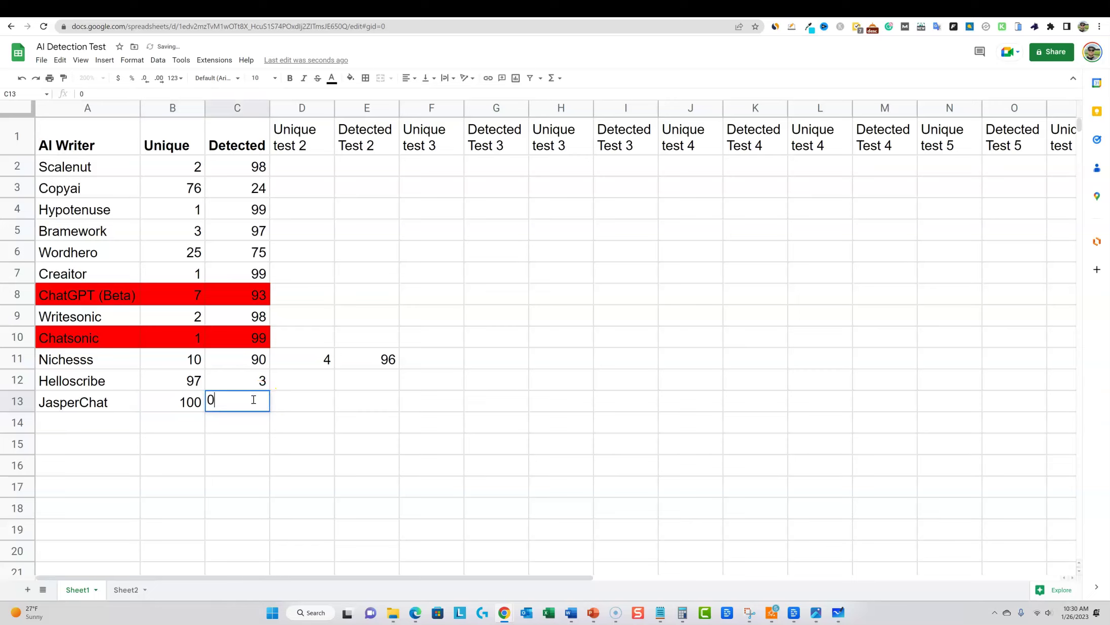
left_click(302, 445)
Fill the JasperChat row's name, Unique and Detected cells with bright green
left_click_drag(109, 401, 234, 404)
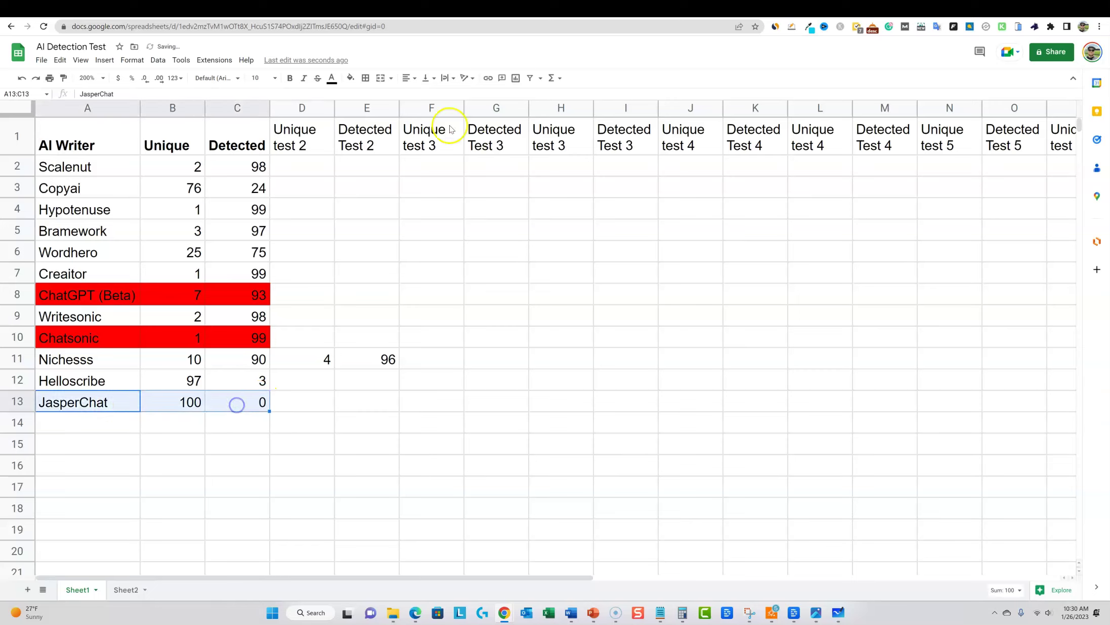
left_click(351, 77)
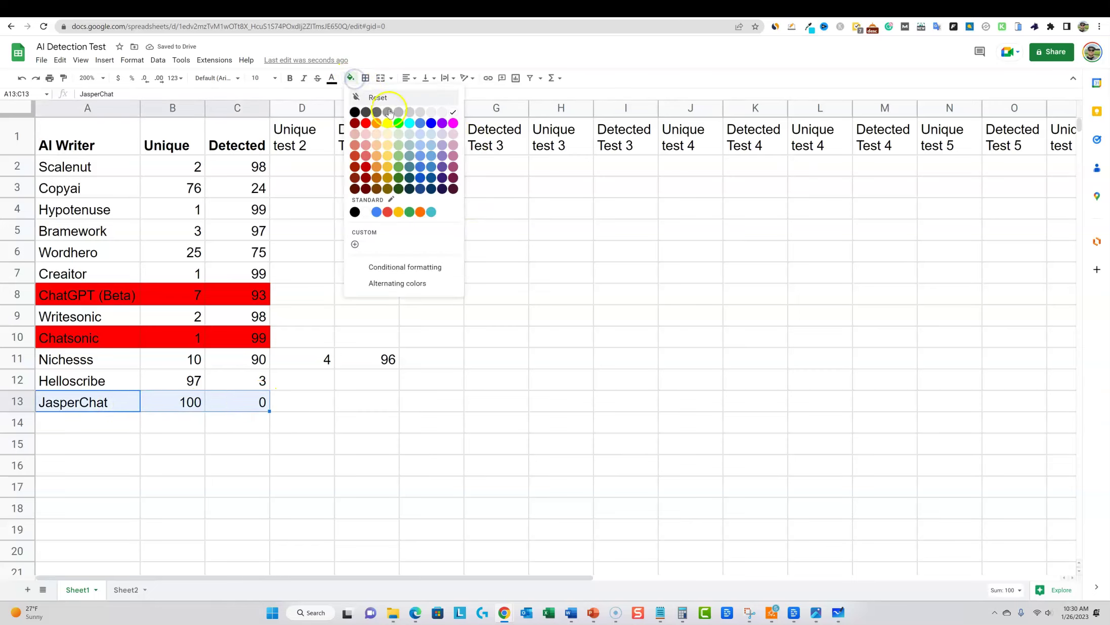
left_click(399, 122)
left_click(508, 423)
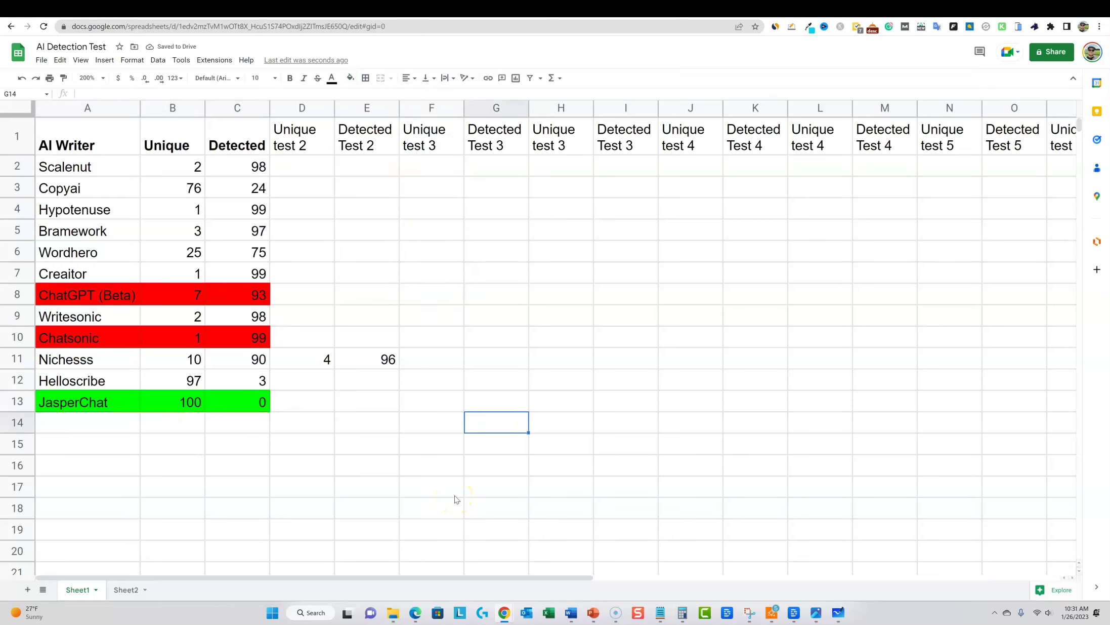
Deselect the treadmill article in Jasper Chat and switch to YouTube's learnwire chatgpt results to view the ChatGPT Blogging Workflow video
left_click(854, 9)
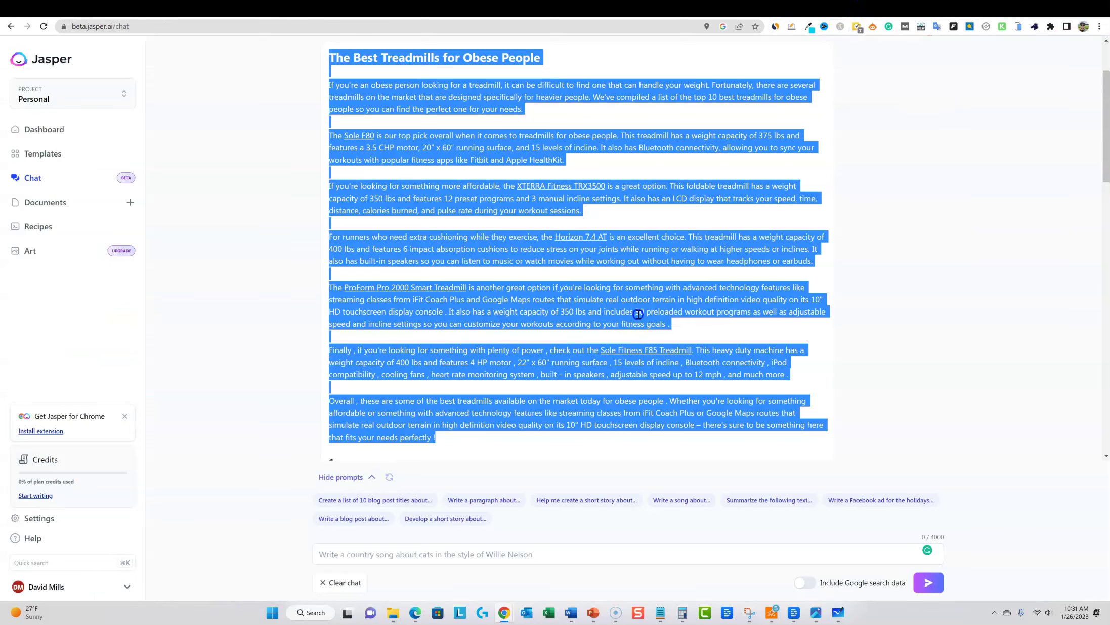
left_click(757, 323)
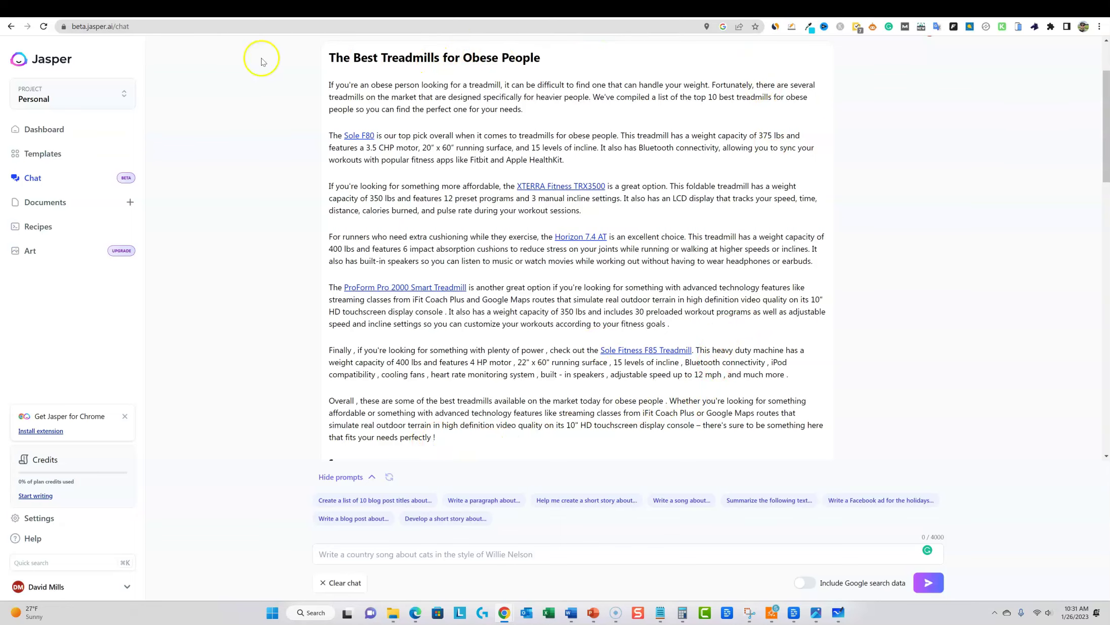
left_click(204, 7)
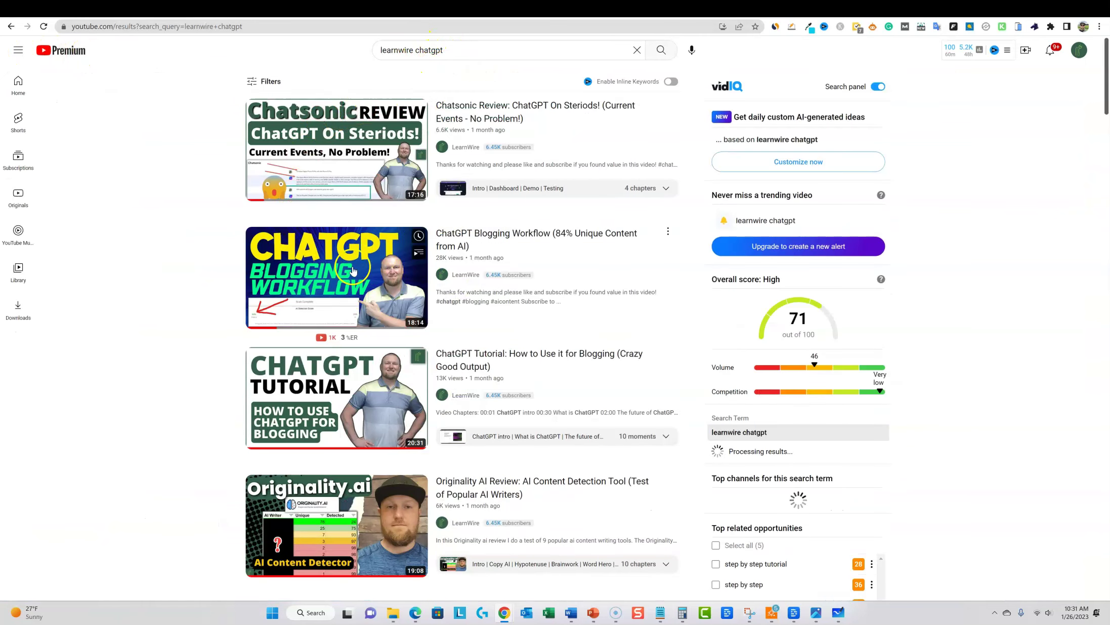
mouse_move(425, 268)
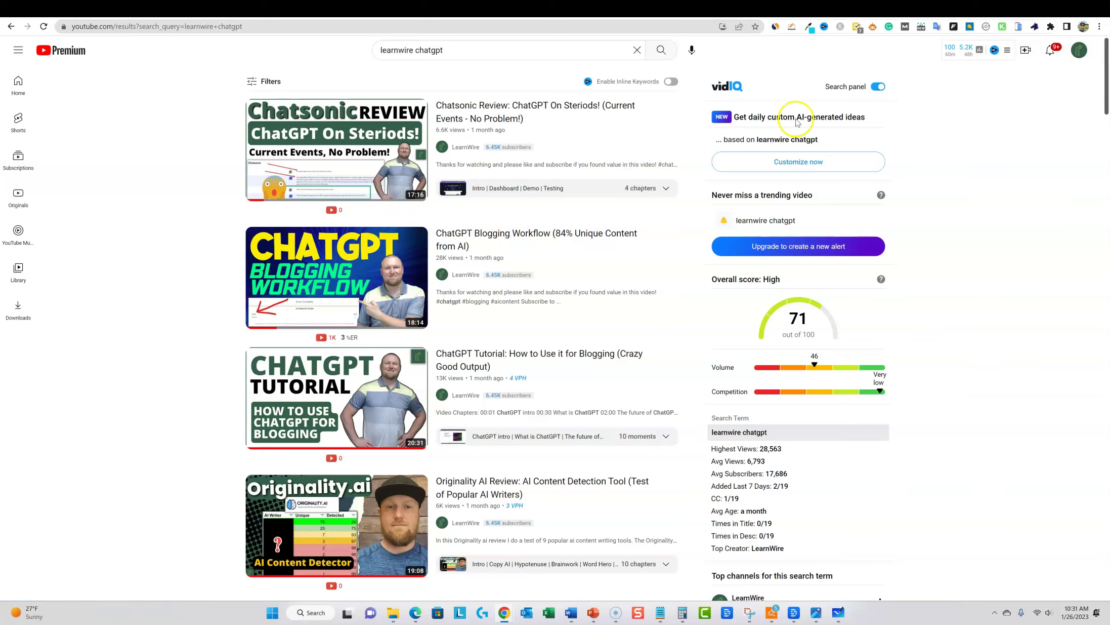
mouse_move(613, 316)
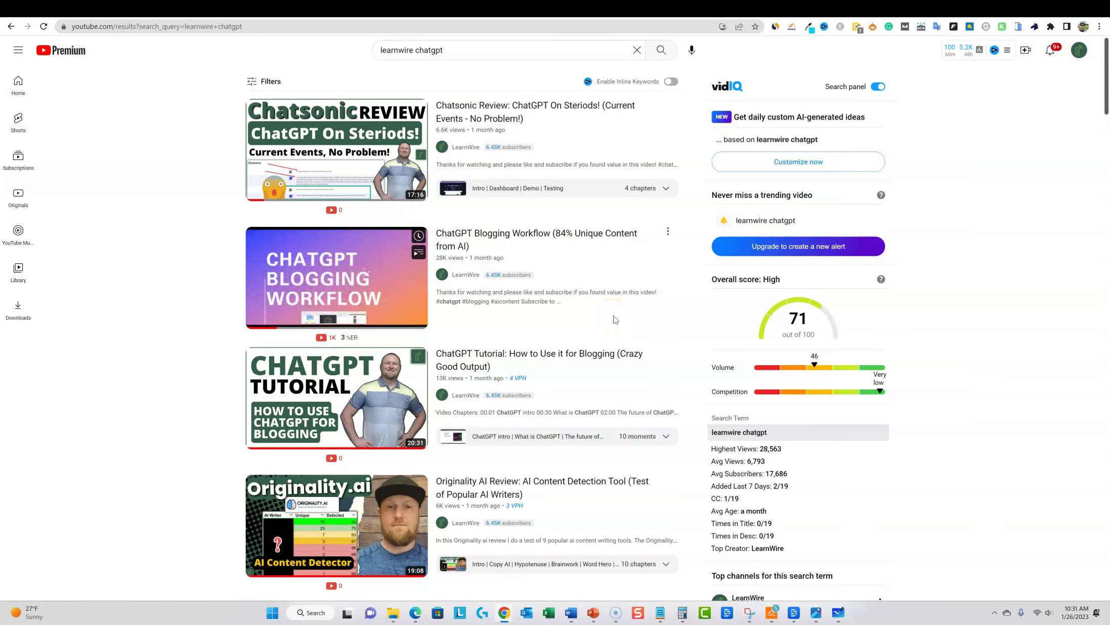
Open the QuillBot paraphraser at quillbot.com in a new browser tab
left_click(980, 9)
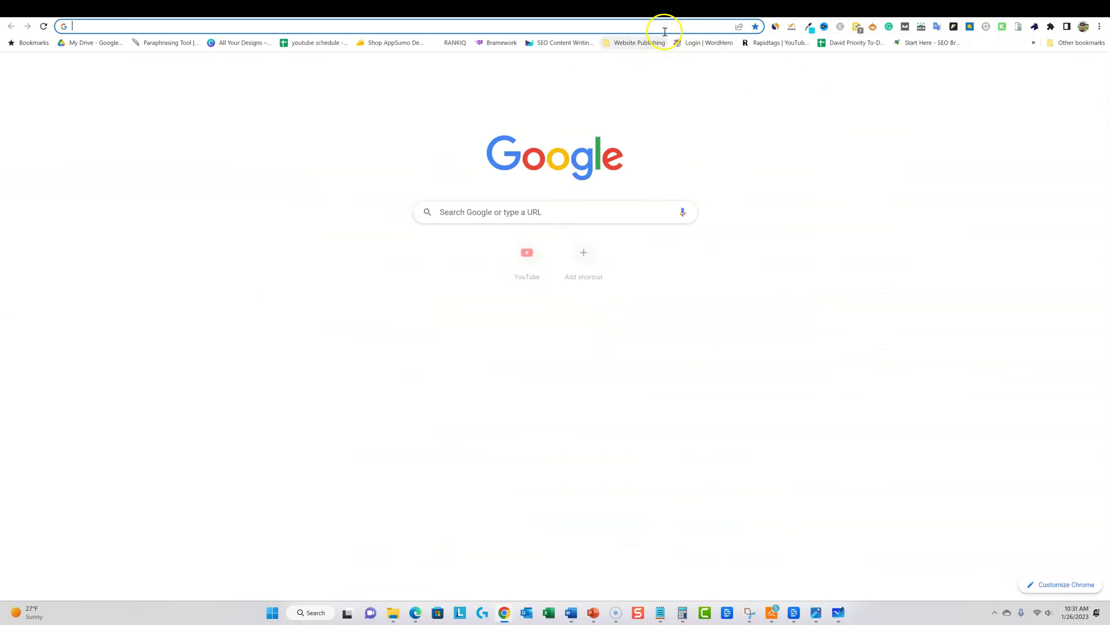
left_click(661, 27)
type("qu")
key("Return")
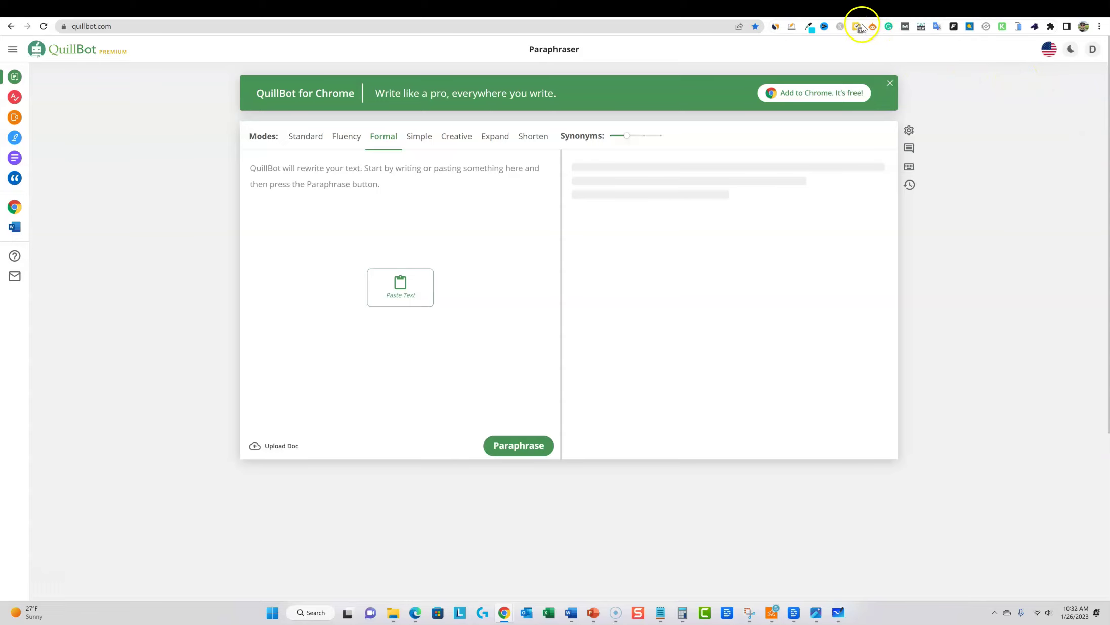
Review Jasper Chat's treadmill article, highlight its Original score in Originality.AI, and return to the article
left_click(832, 10)
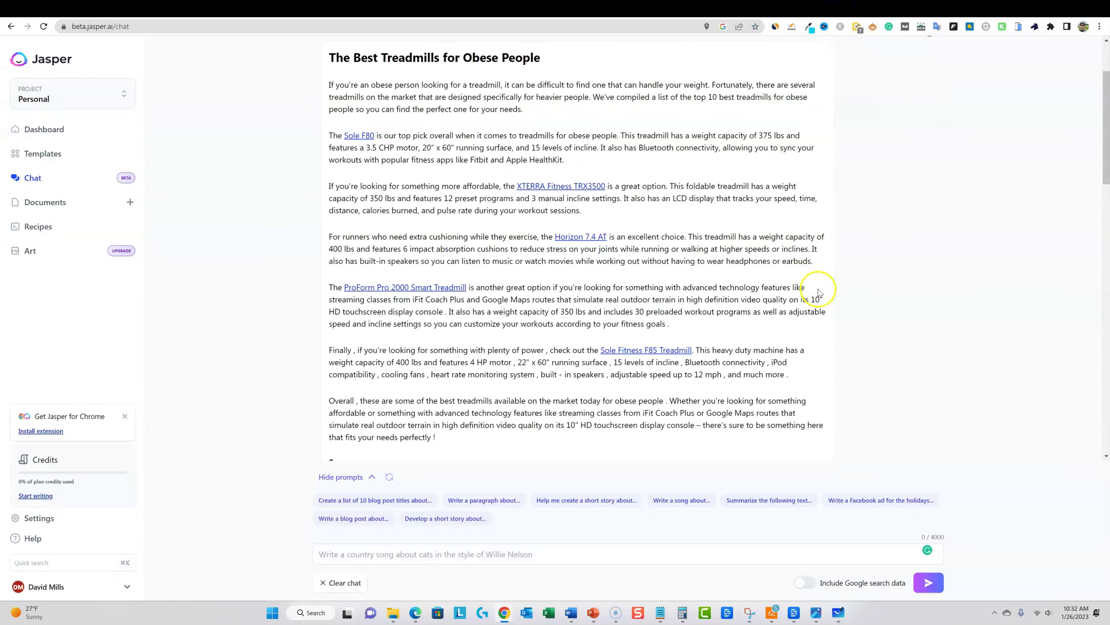
scroll(818, 292, "up", 1)
scroll(818, 292, "down", 2)
scroll(818, 292, "up", 1)
left_click(907, 13)
left_click_drag(396, 212, 345, 194)
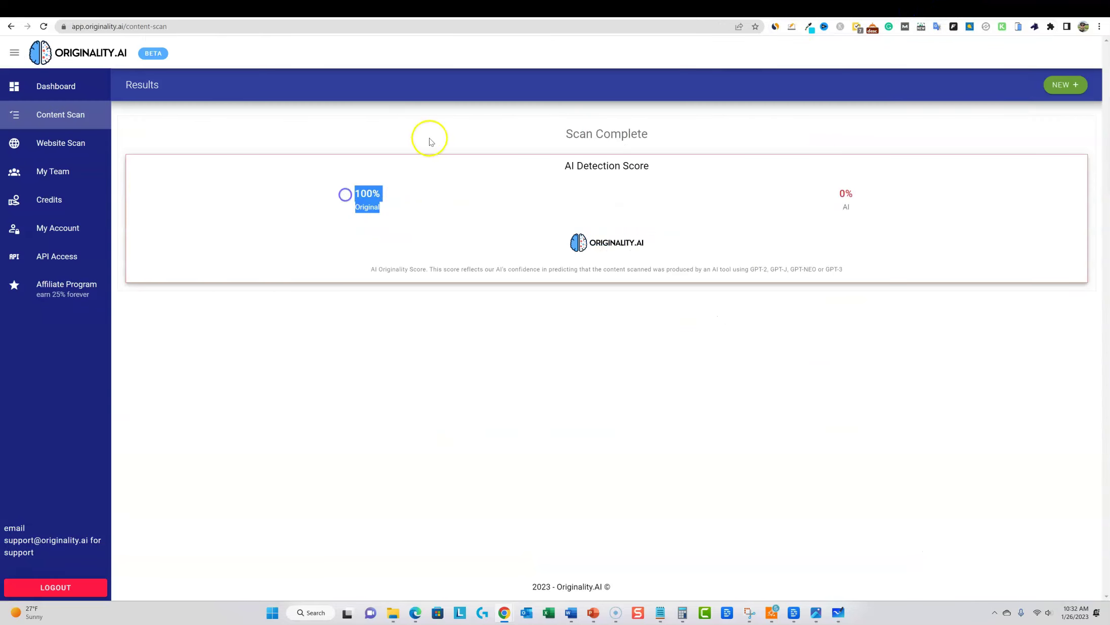
left_click(831, 10)
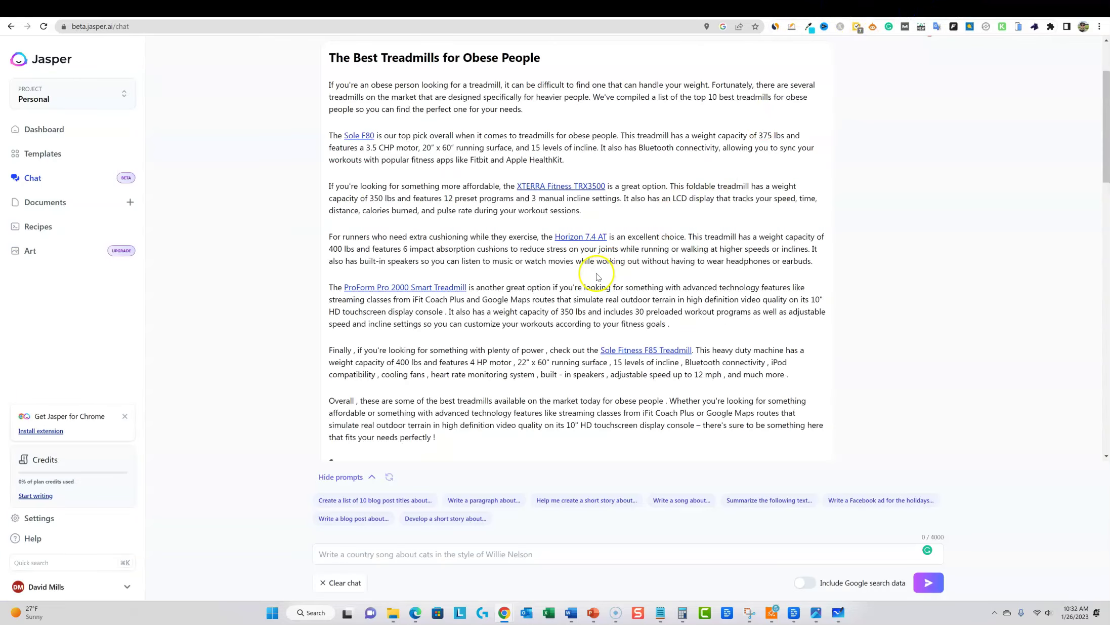